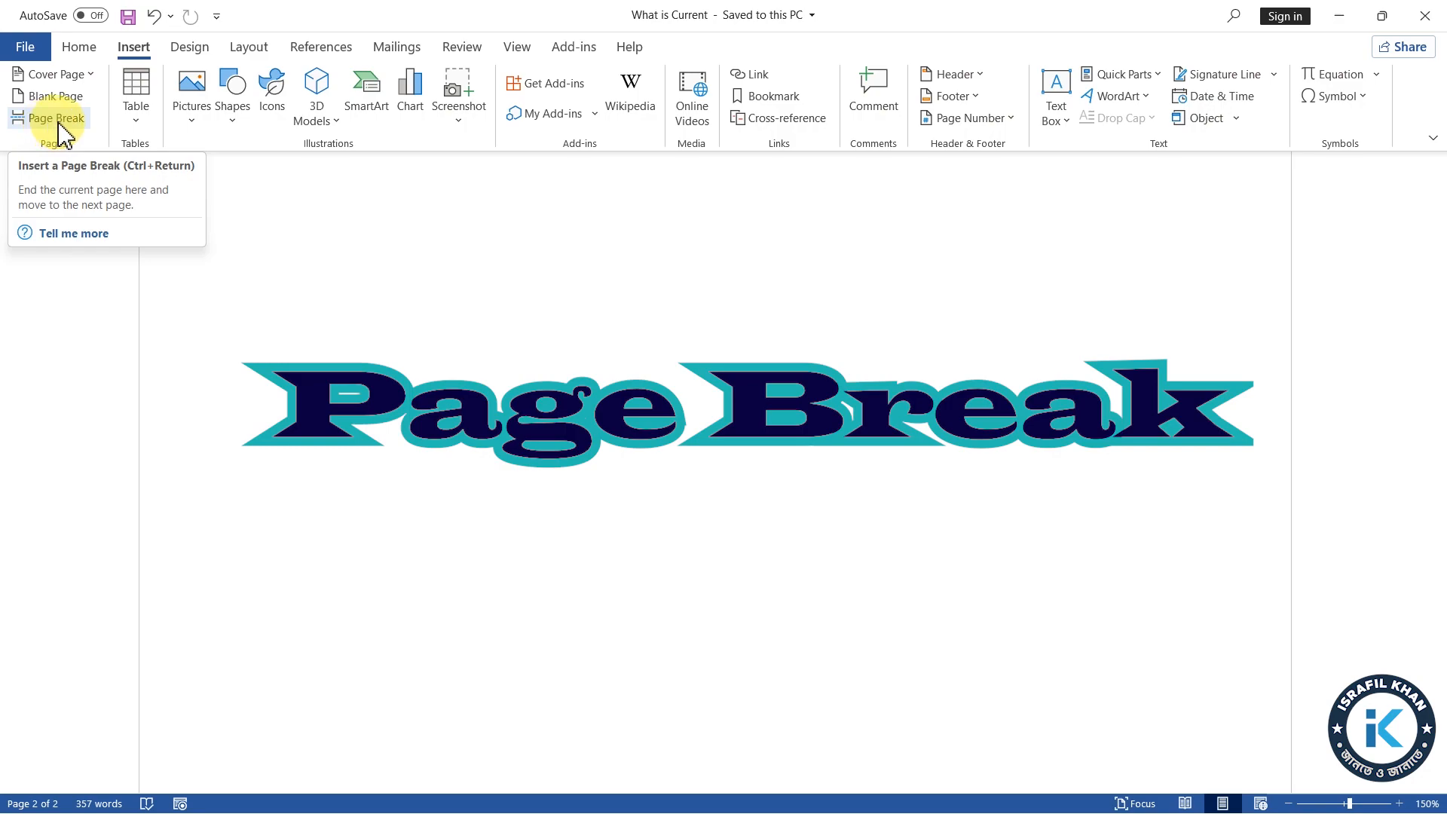
click(57, 118)
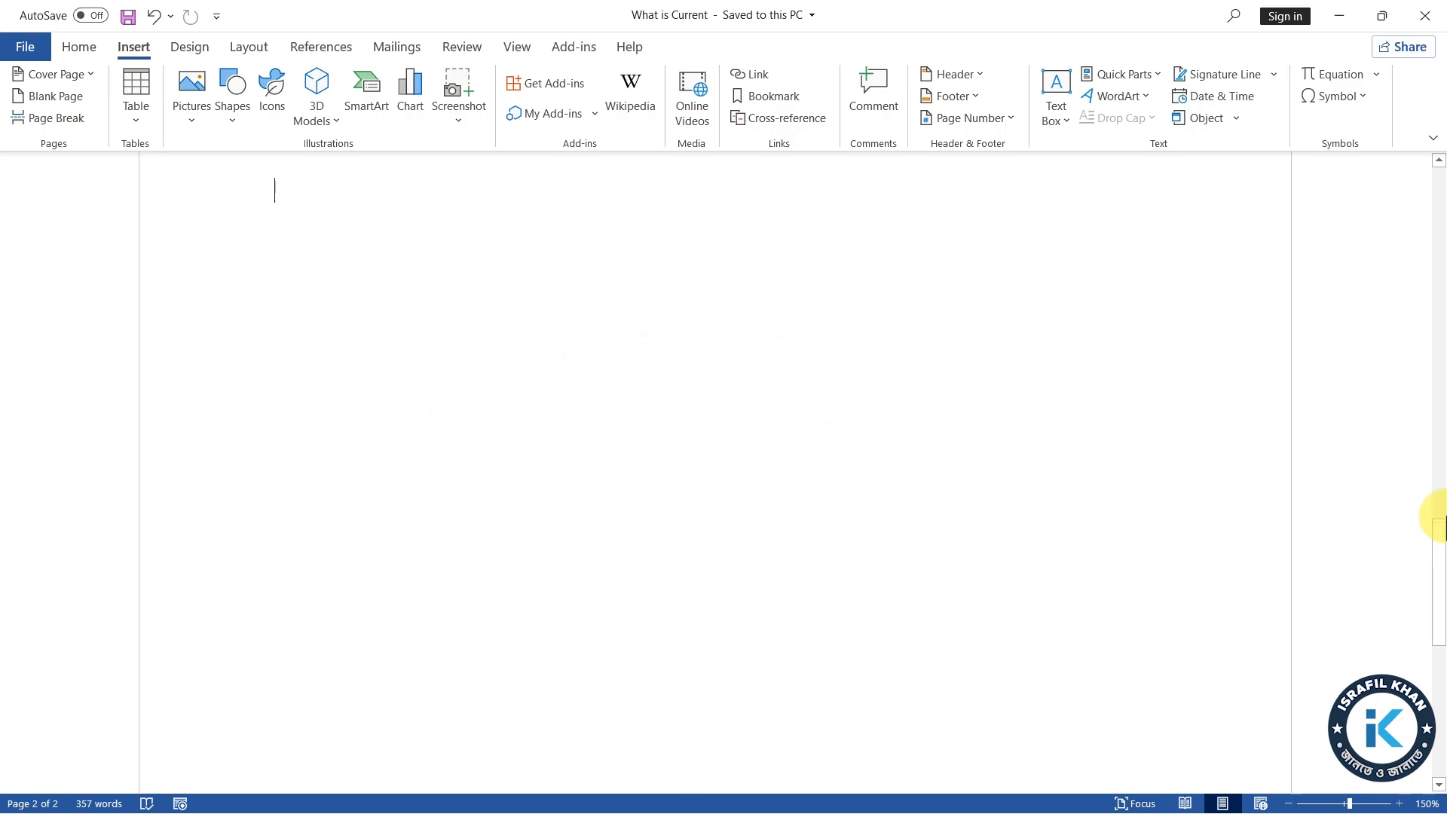
Insert the built-in Grid cover page in front of the page headed "What is Current?"
drag(1437, 565, 1286, 228)
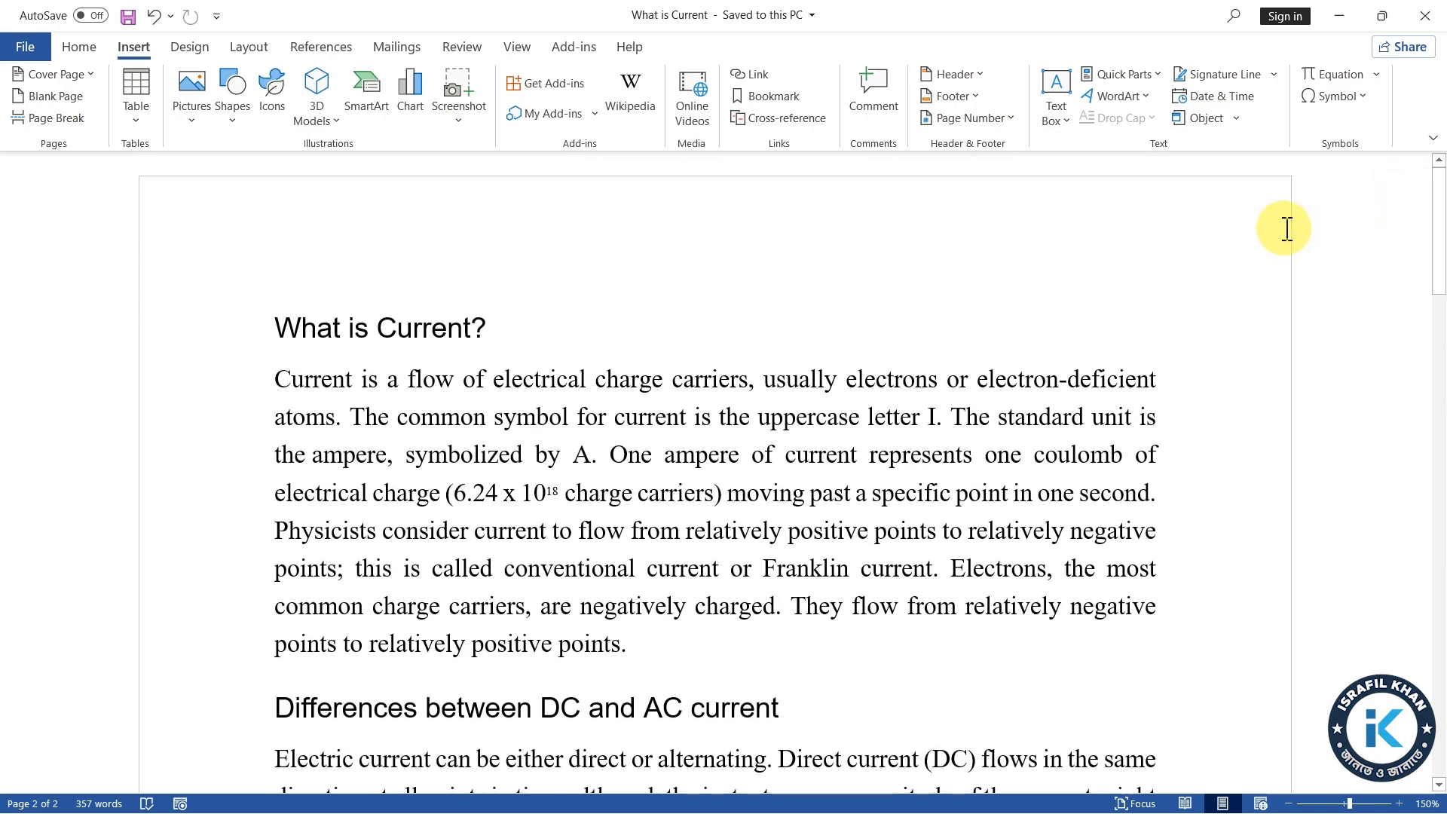
click(309, 295)
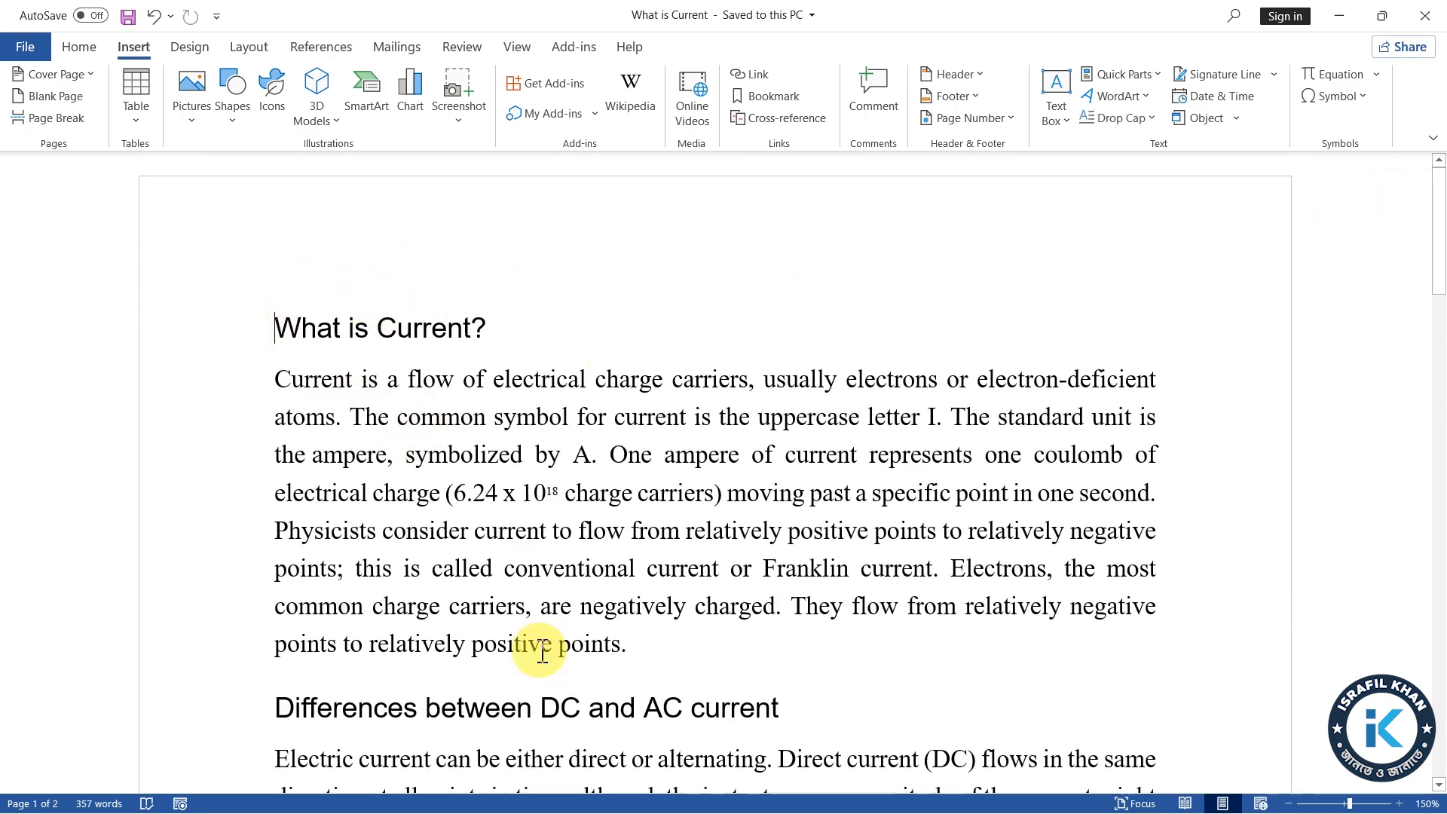
scroll(656, 623, down, 3)
scroll(669, 608, up, 3)
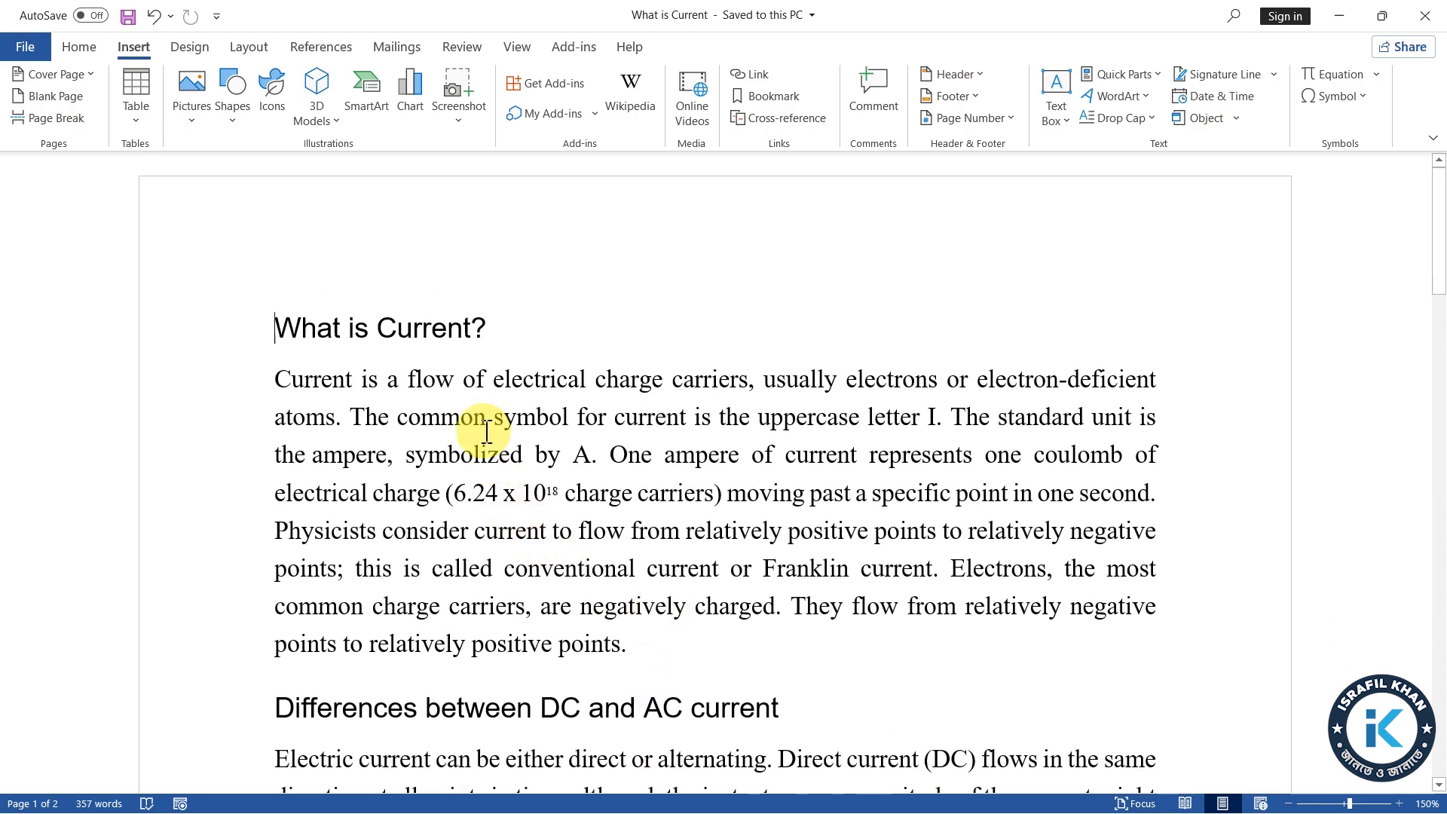
click(88, 73)
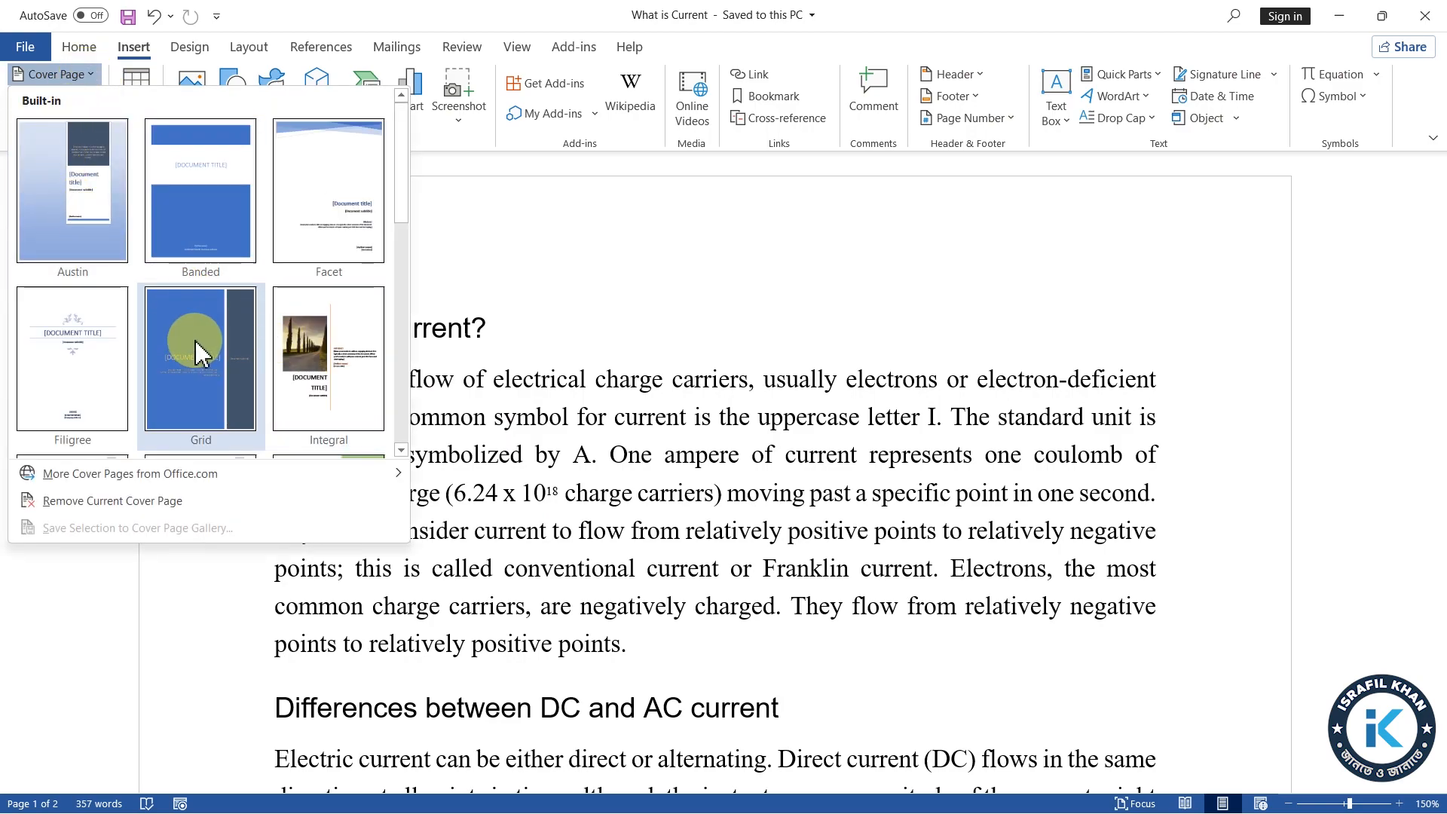
scroll(200, 351, down, 5)
scroll(206, 350, up, 5)
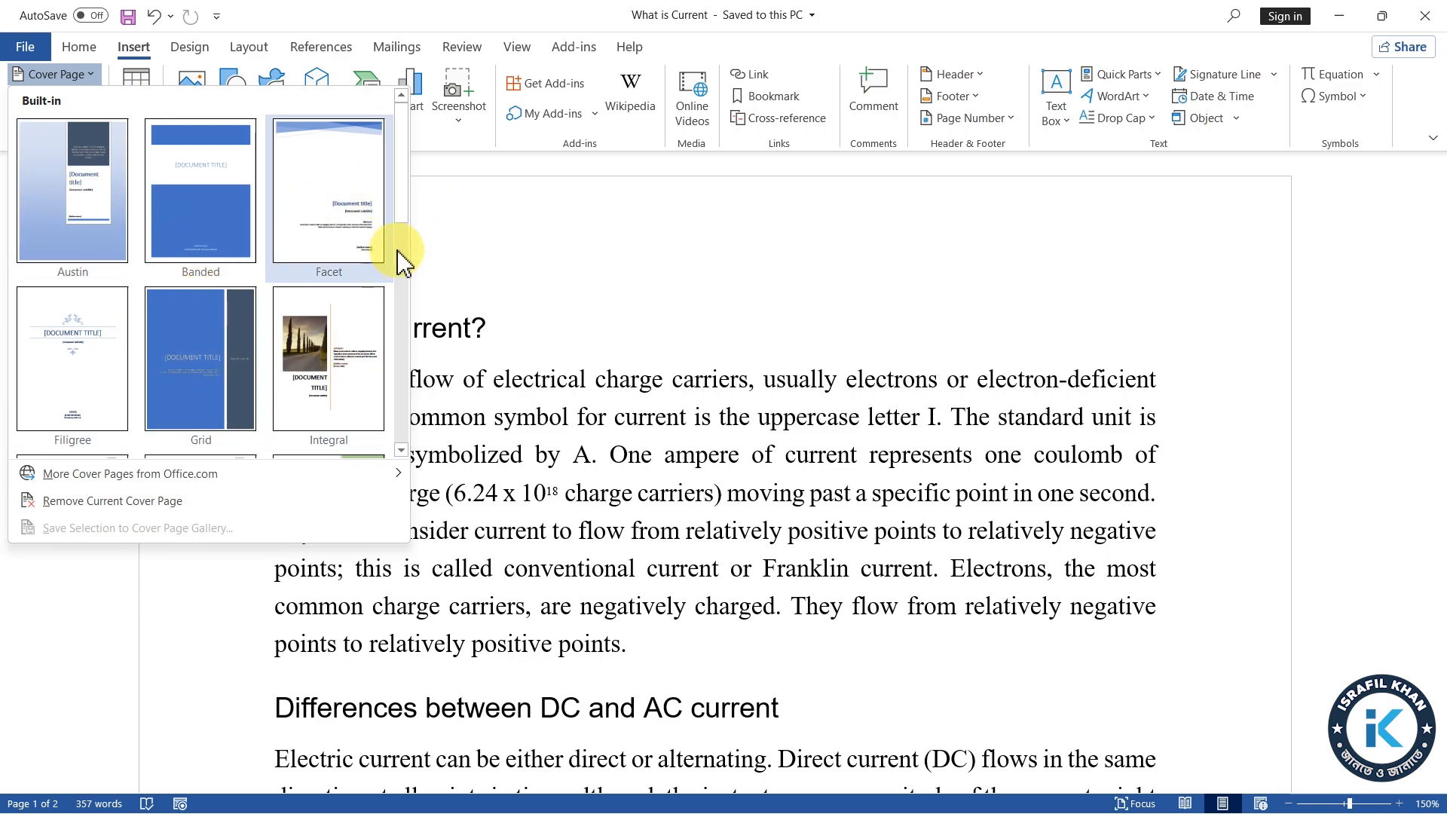
click(180, 365)
Look over the new cover page and the page that follows it
scroll(452, 499, down, 10)
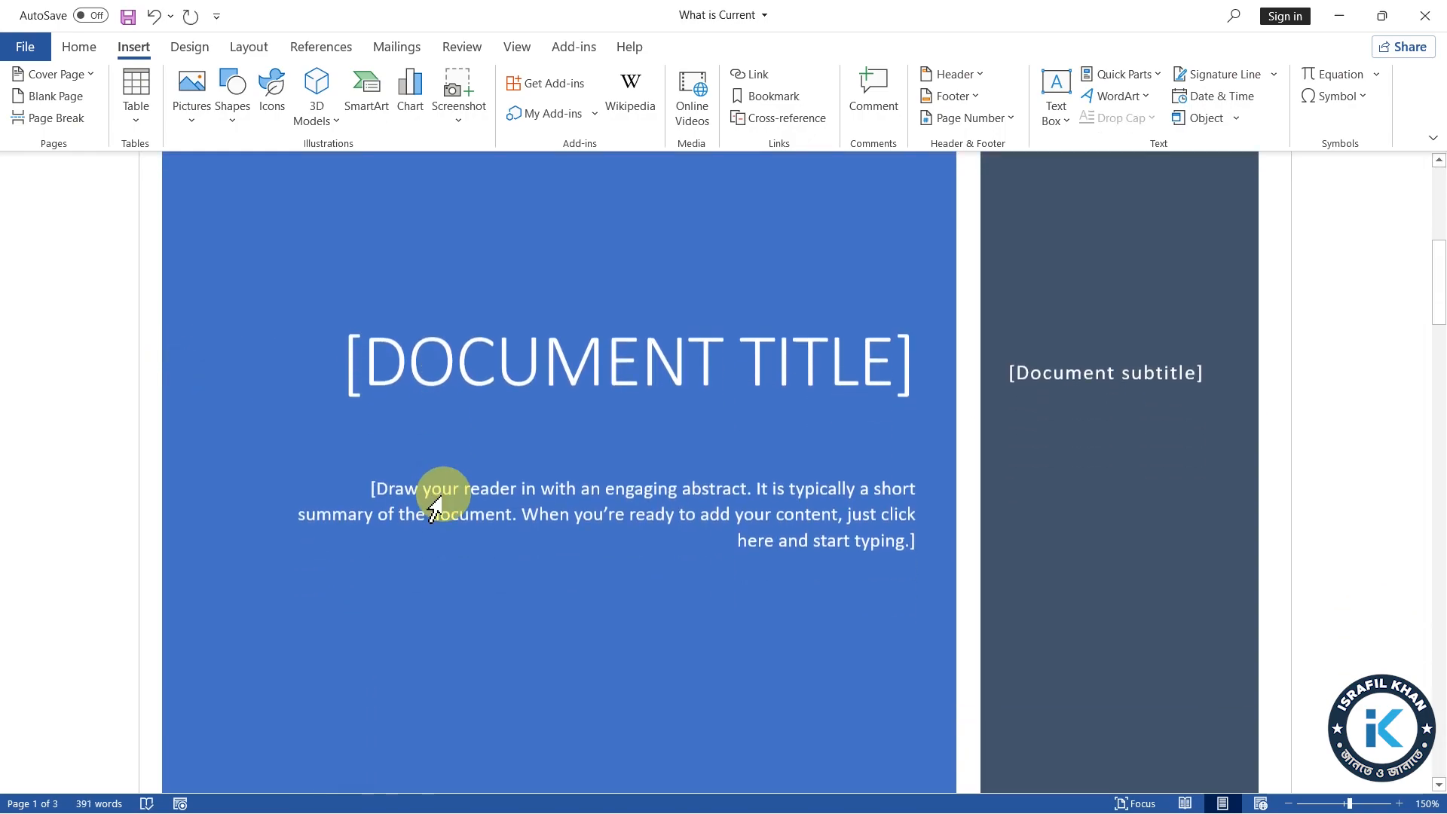
scroll(453, 503, down, 5)
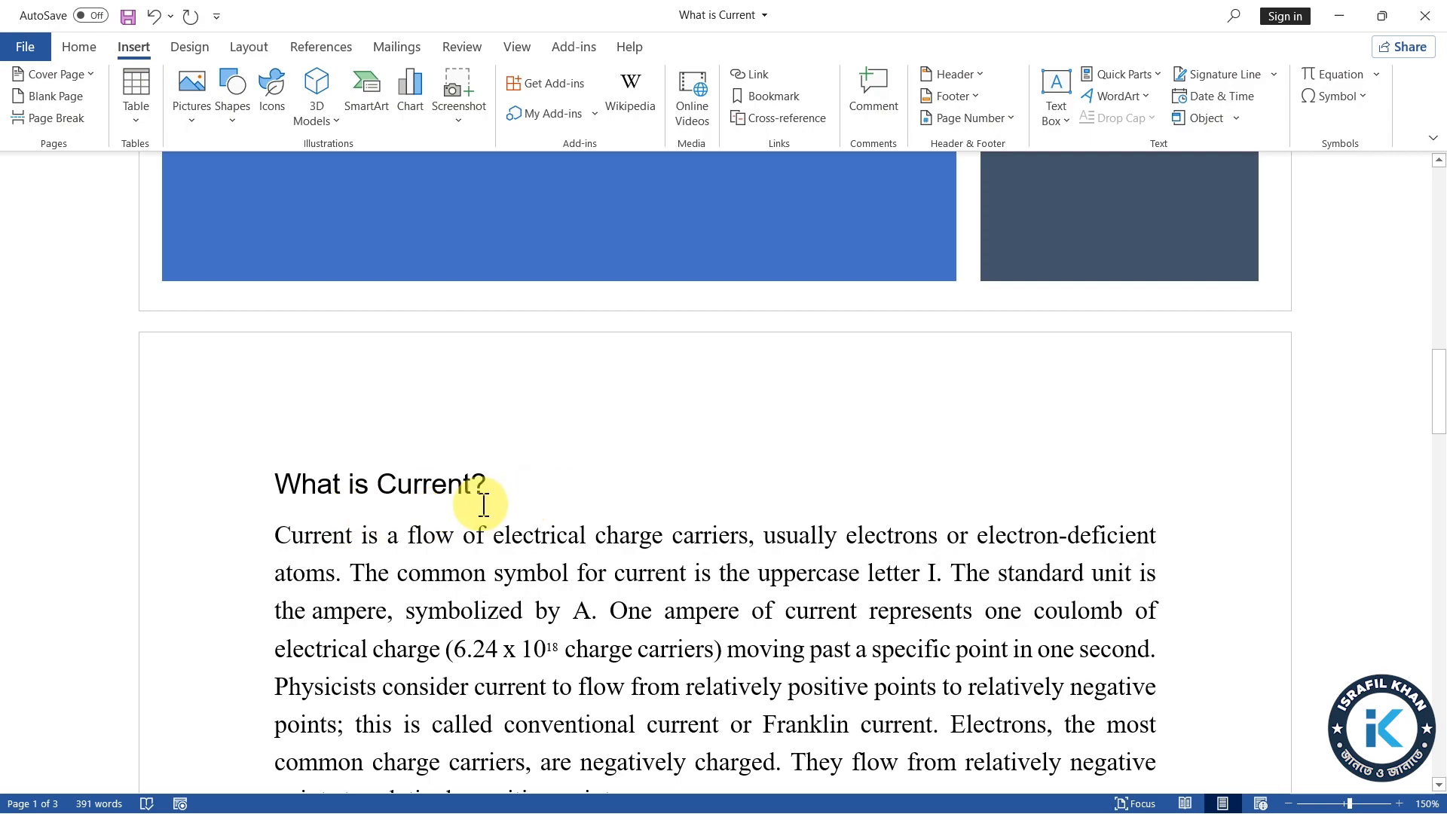
scroll(478, 501, up, 5)
scroll(527, 588, up, 5)
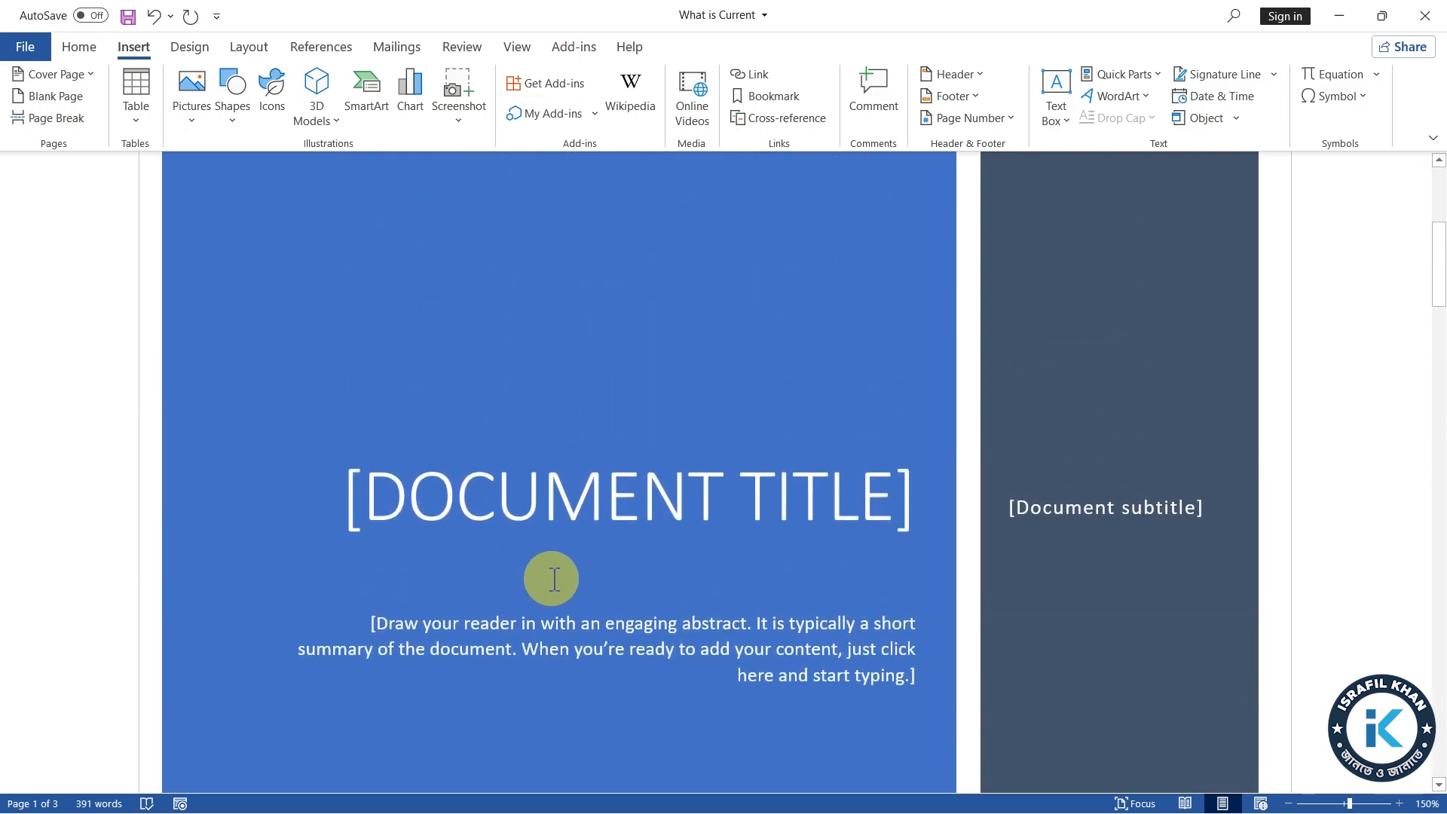
scroll(558, 577, up, 5)
scroll(575, 571, down, 3)
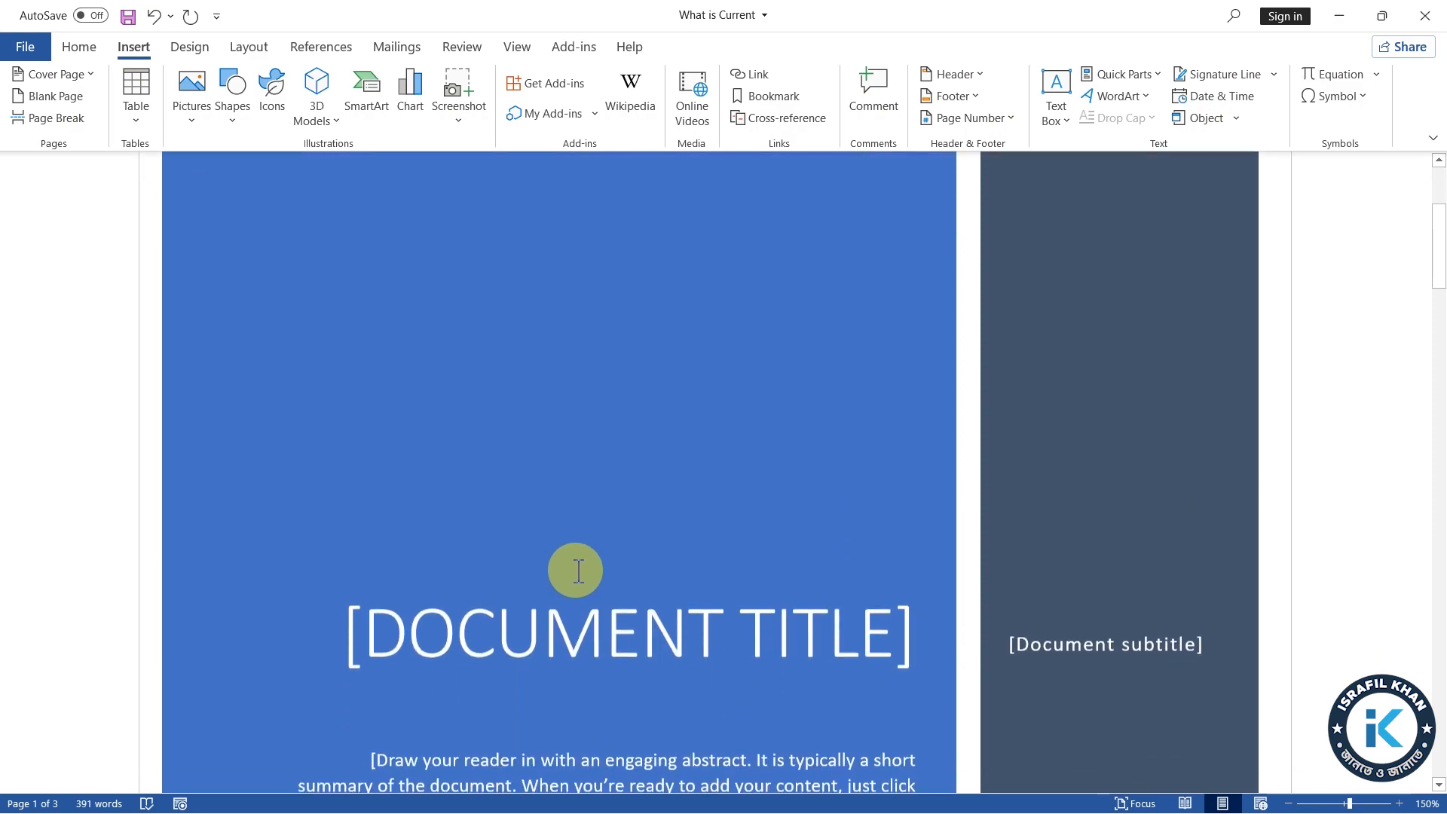
scroll(578, 570, down, 3)
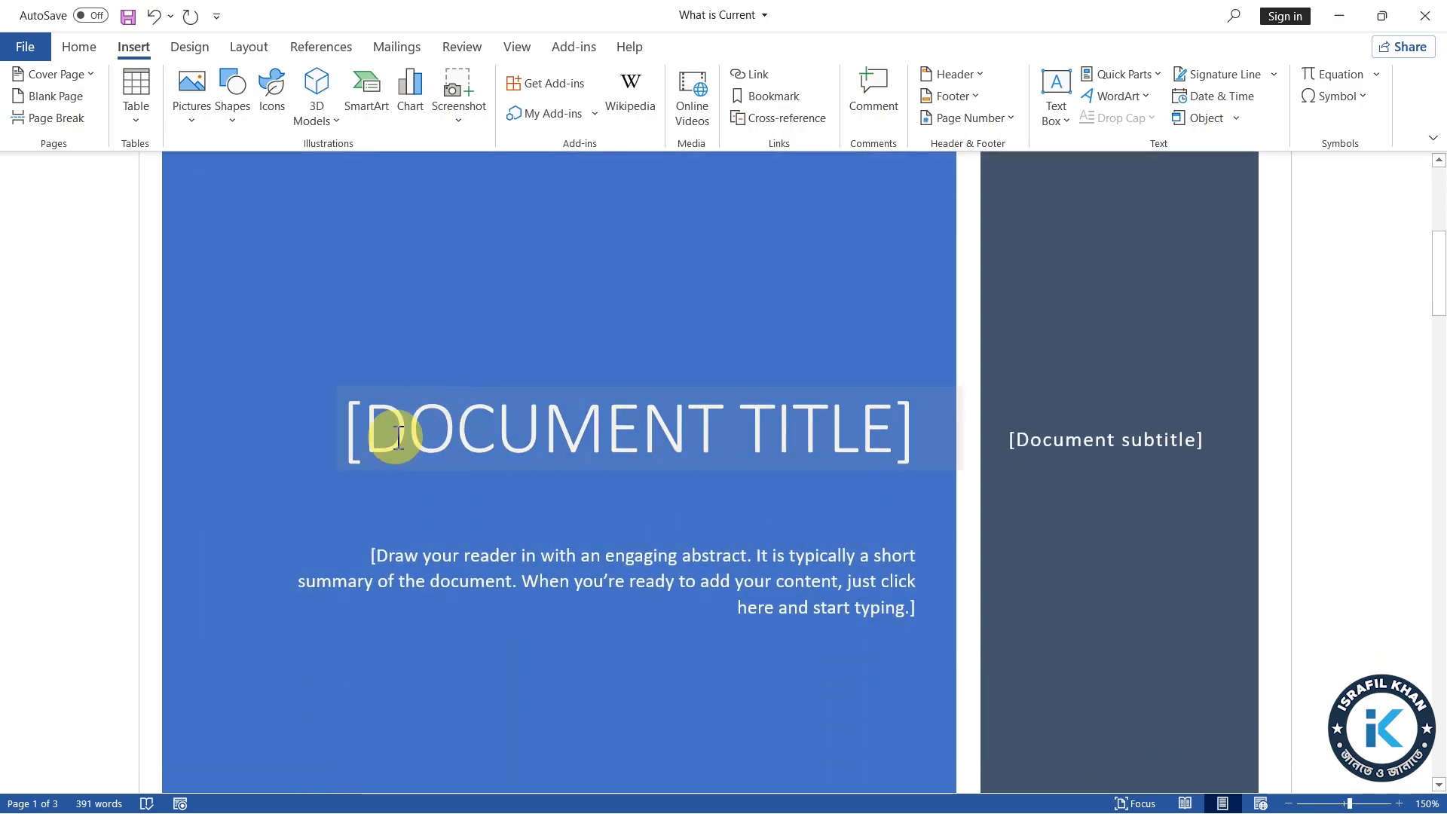
Replace the document title placeholder on the cover page with the author's full name in capitals
drag(398, 435, 921, 429)
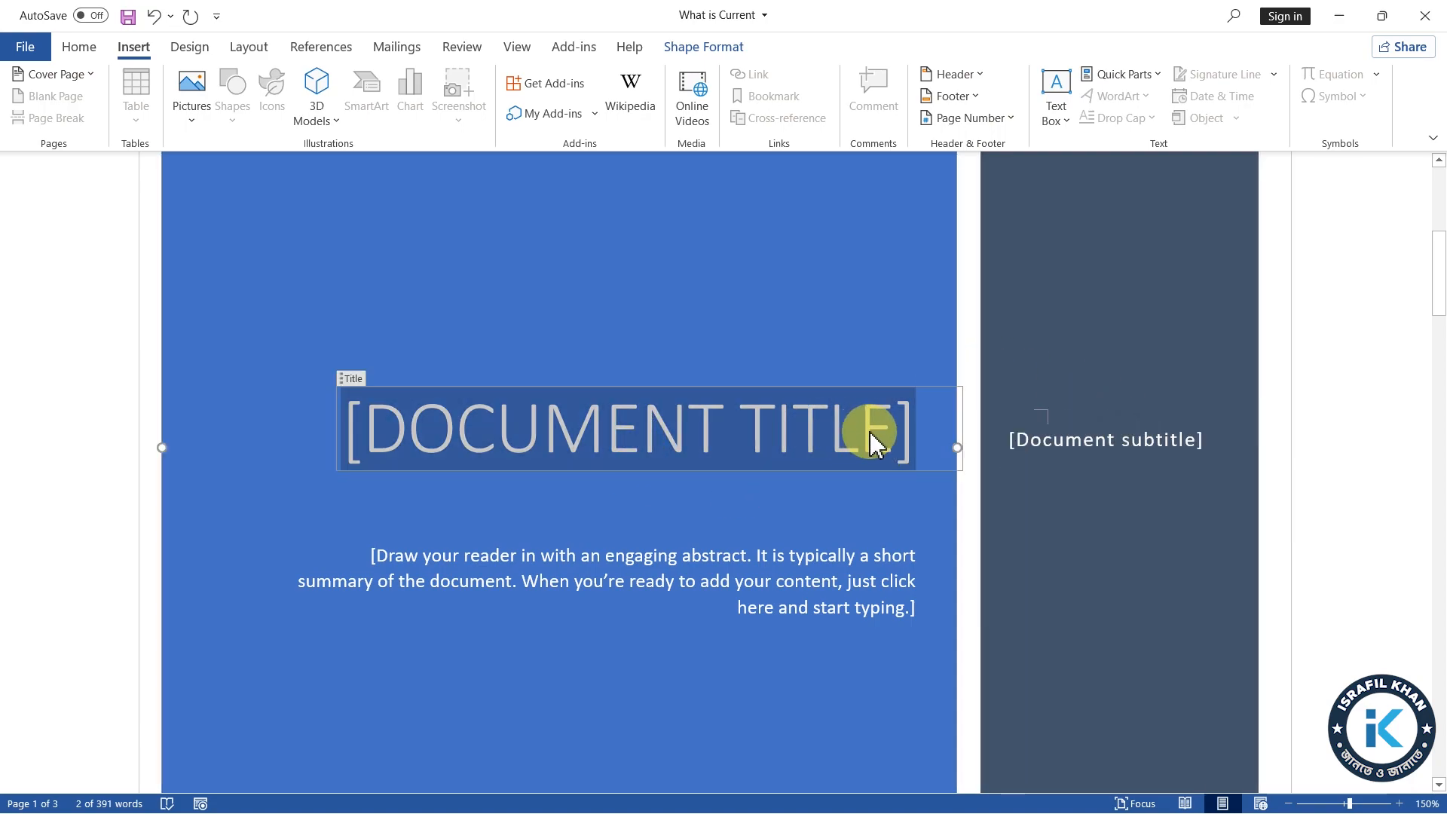
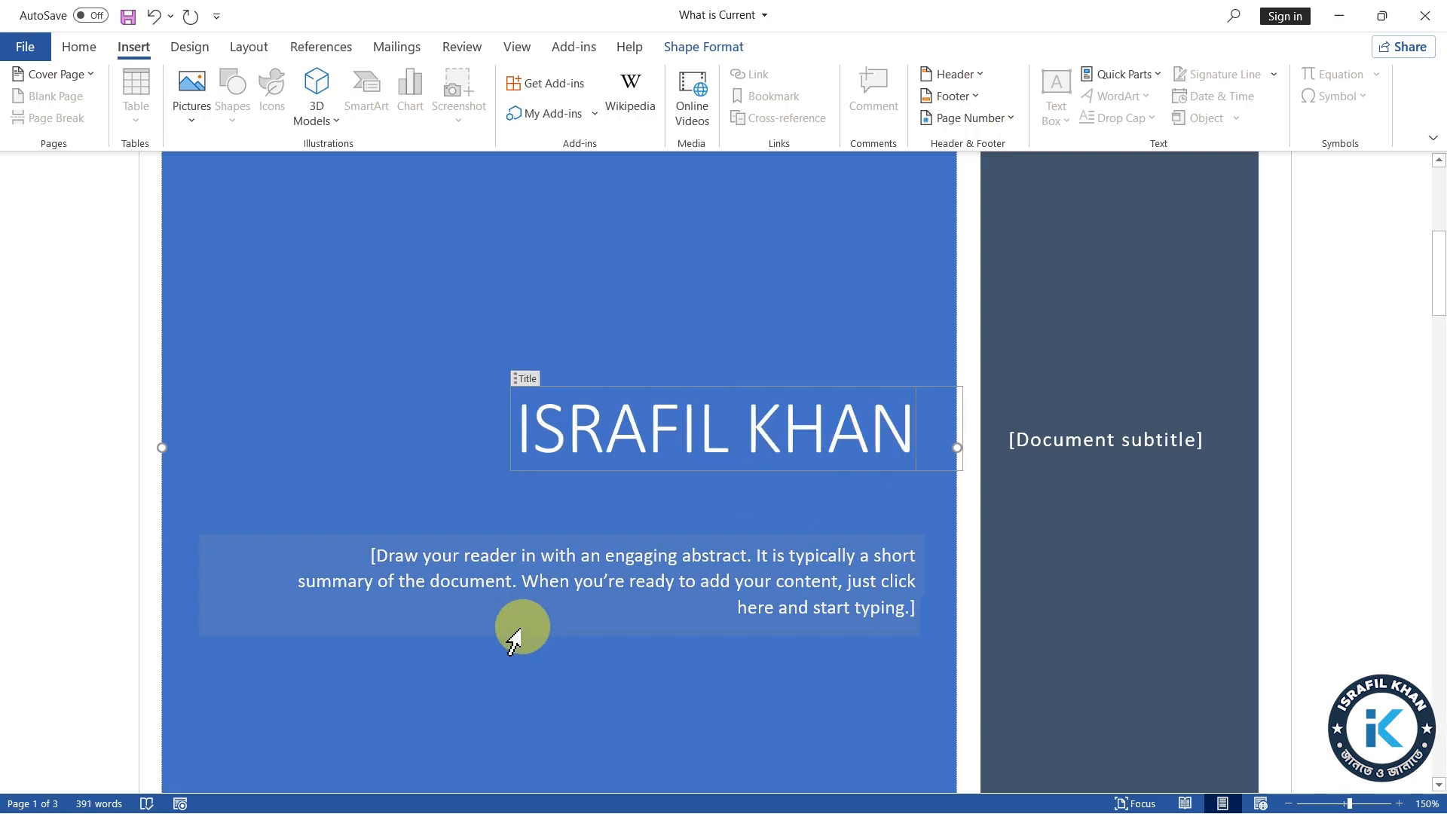
Check the abstract and document subtitle placeholders on the cover page
click(557, 561)
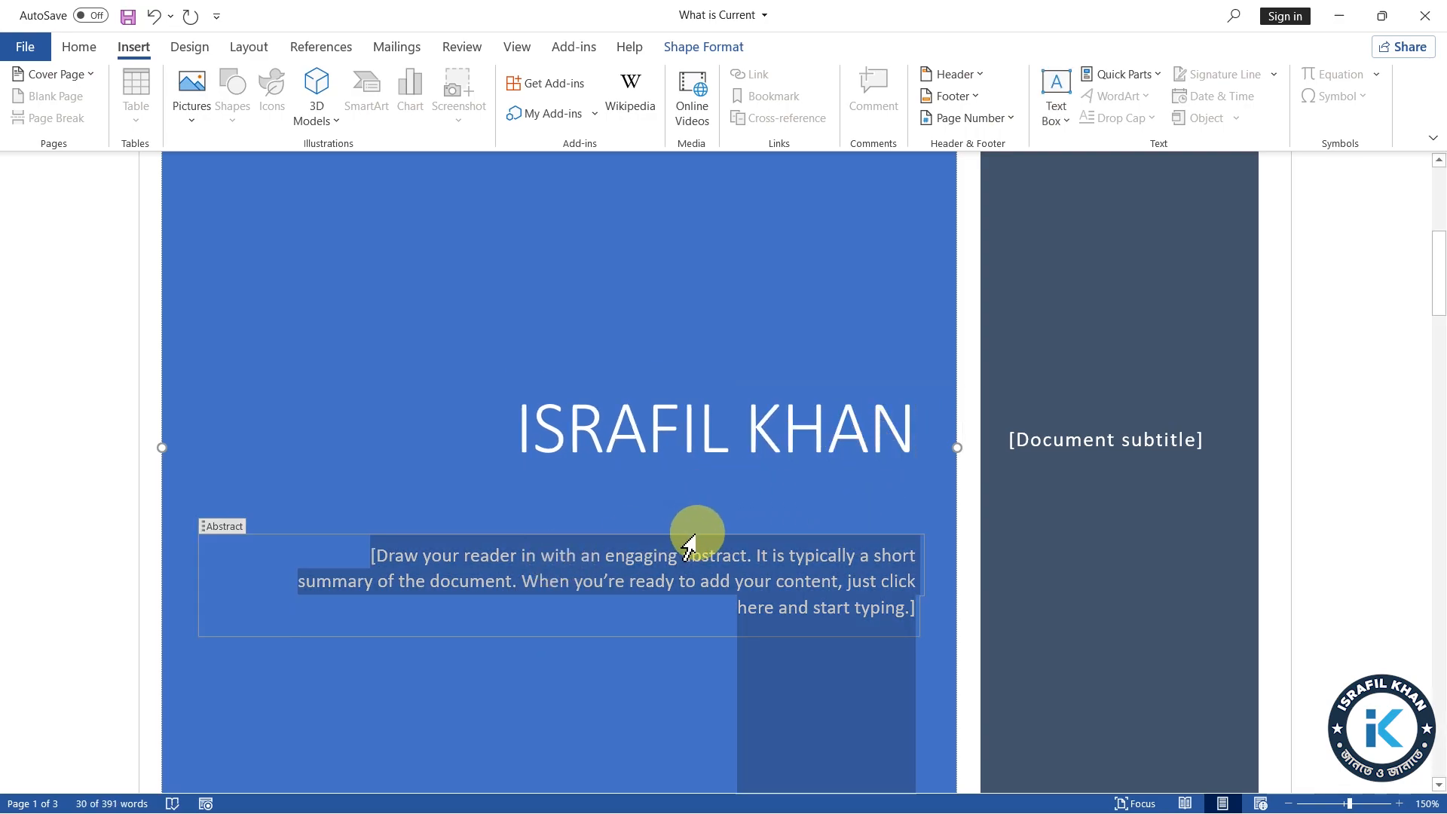
click(1063, 446)
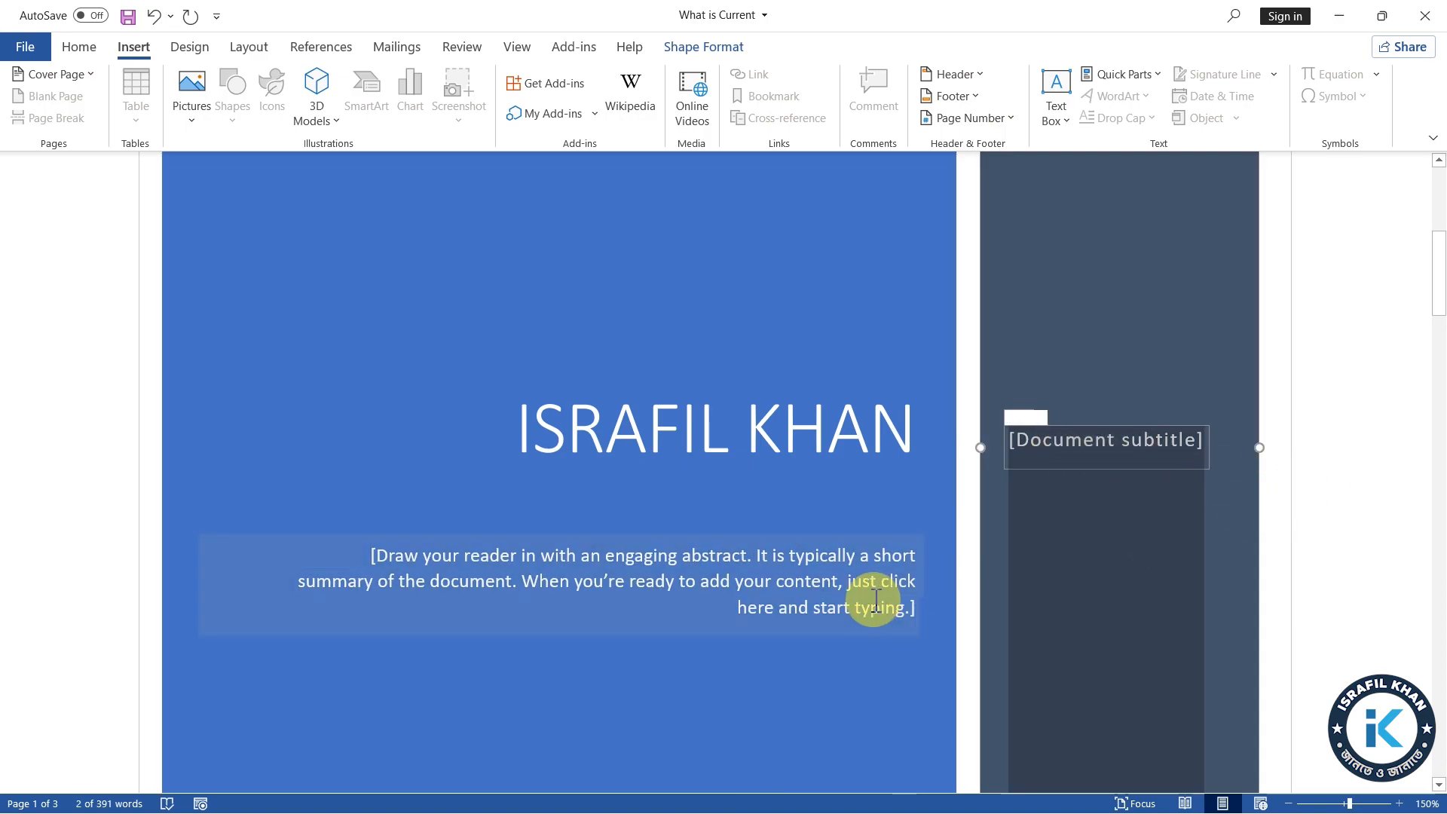
scroll(963, 592, down, 6)
scroll(970, 598, up, 4)
scroll(970, 597, up, 1)
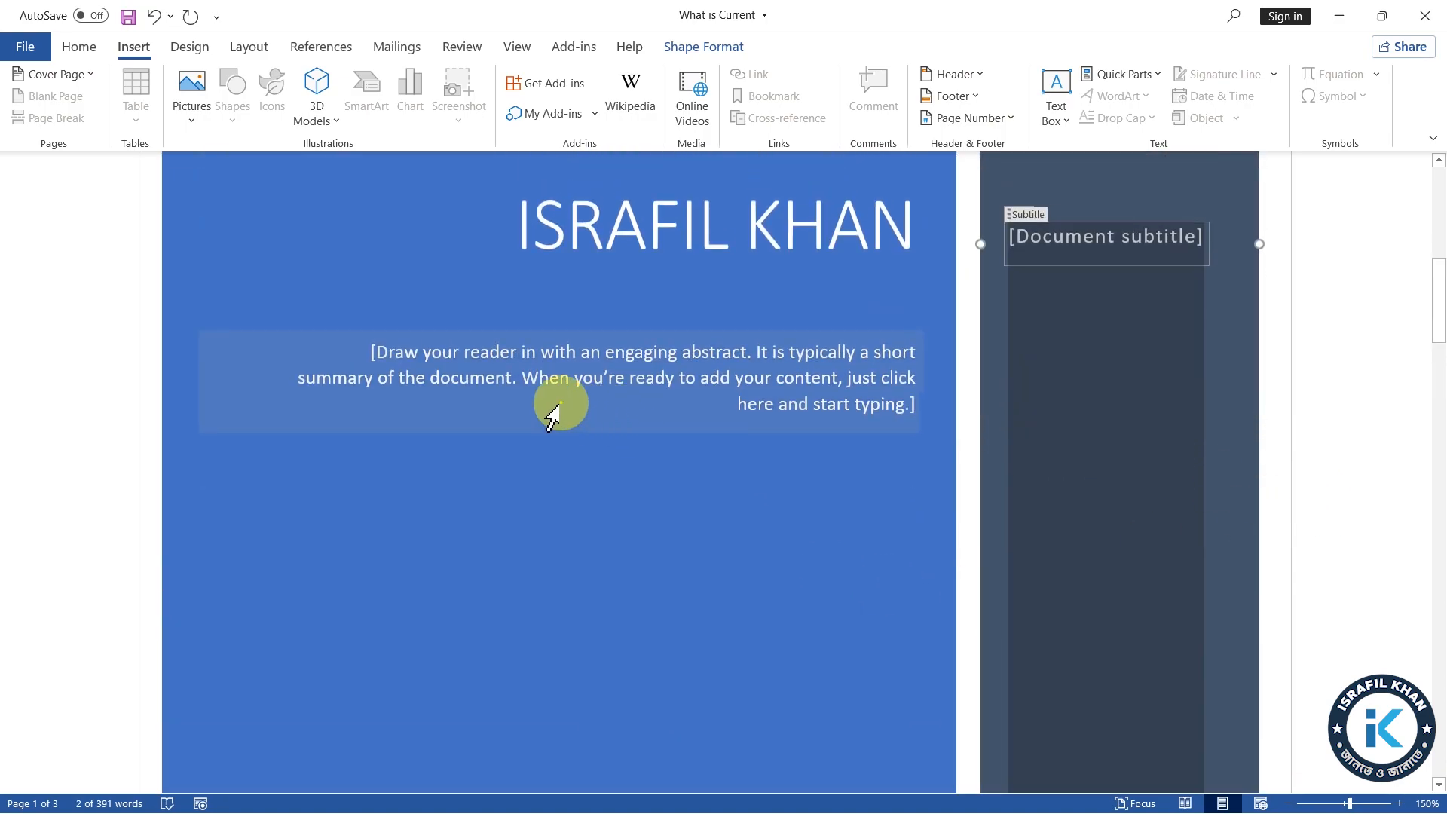
click(482, 381)
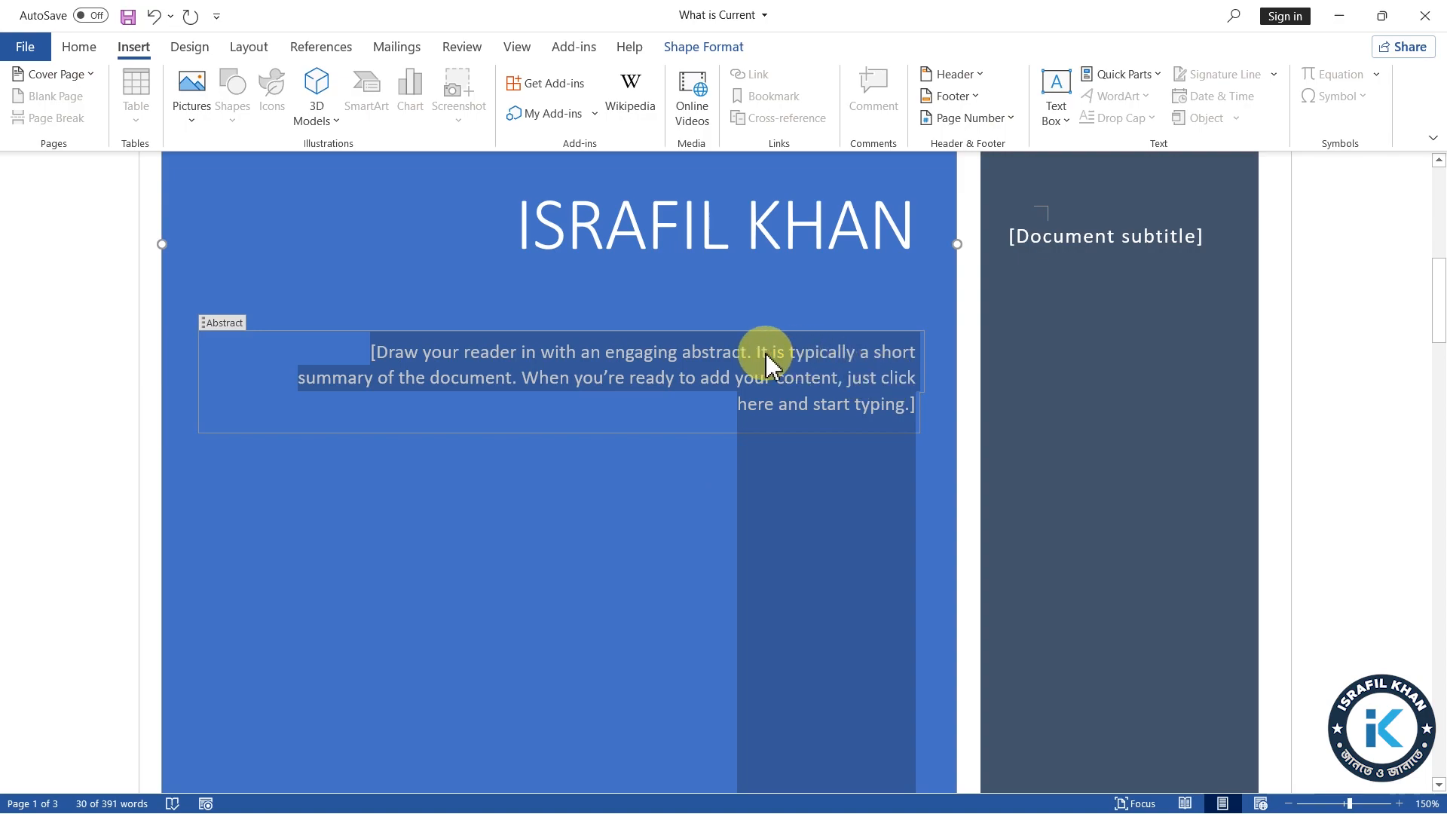
scroll(738, 554, up, 4)
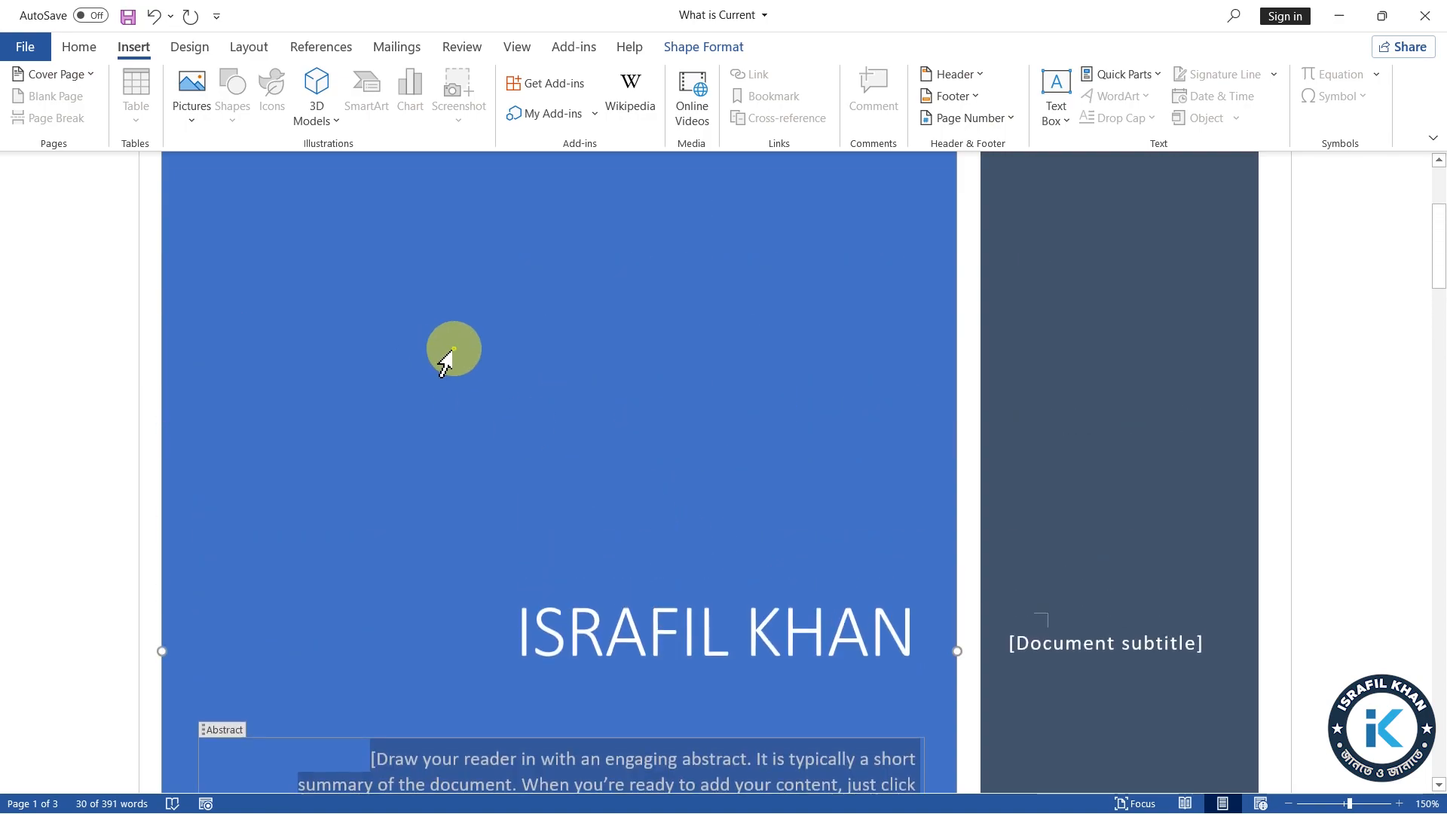
Change the document's theme colours to the Blue Warm set to recolour the cover page
click(452, 348)
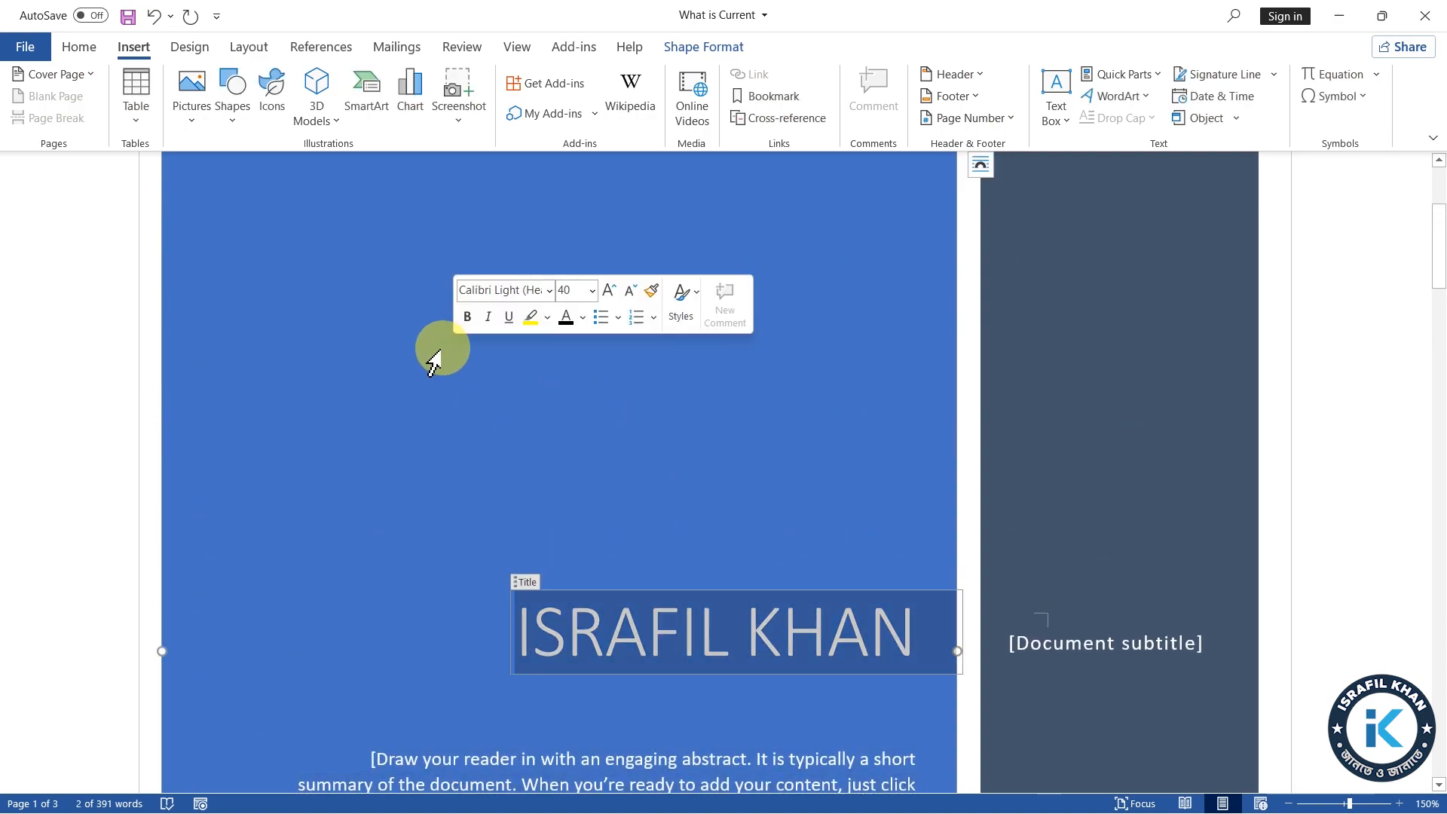
click(469, 422)
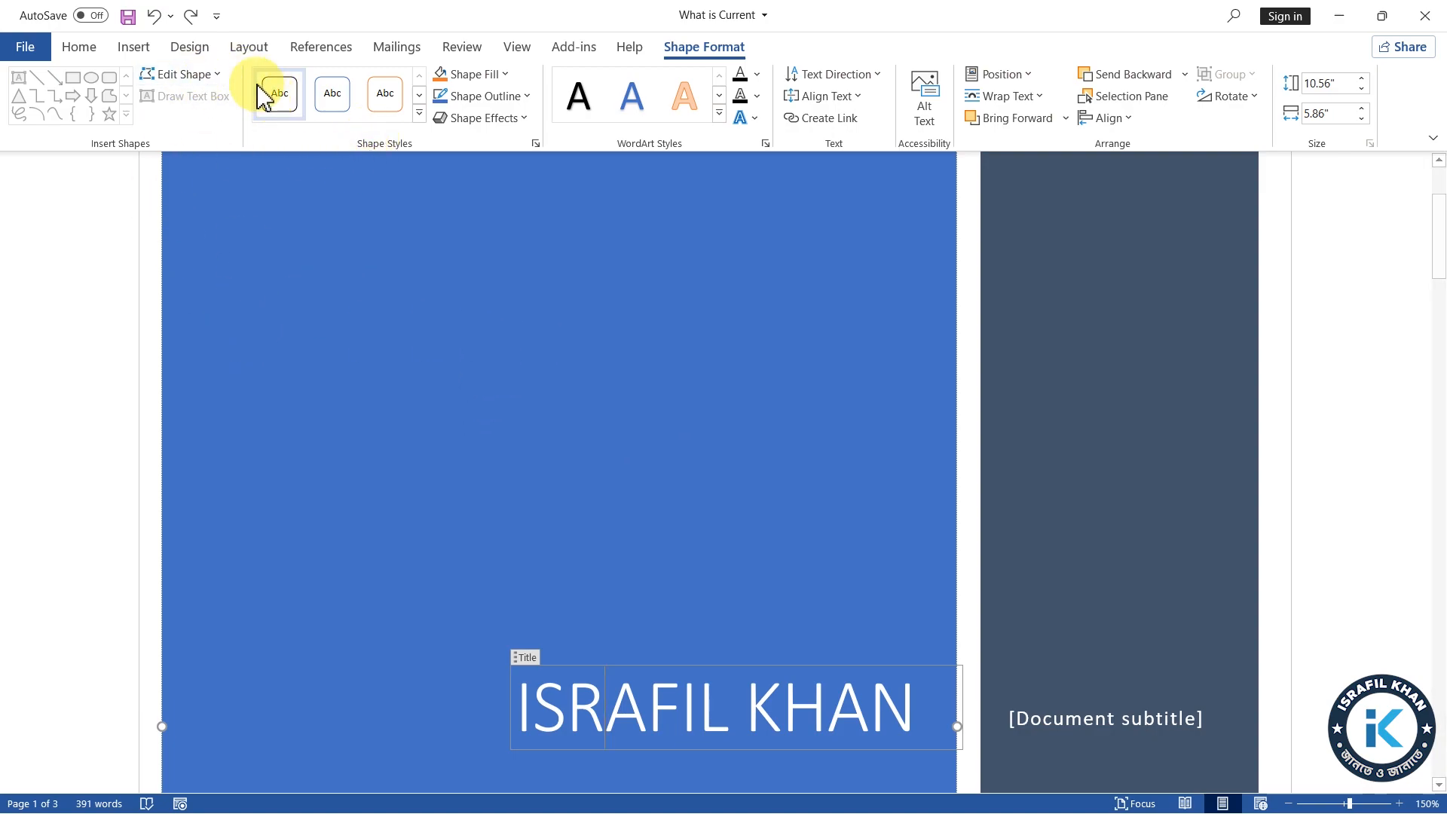
click(189, 48)
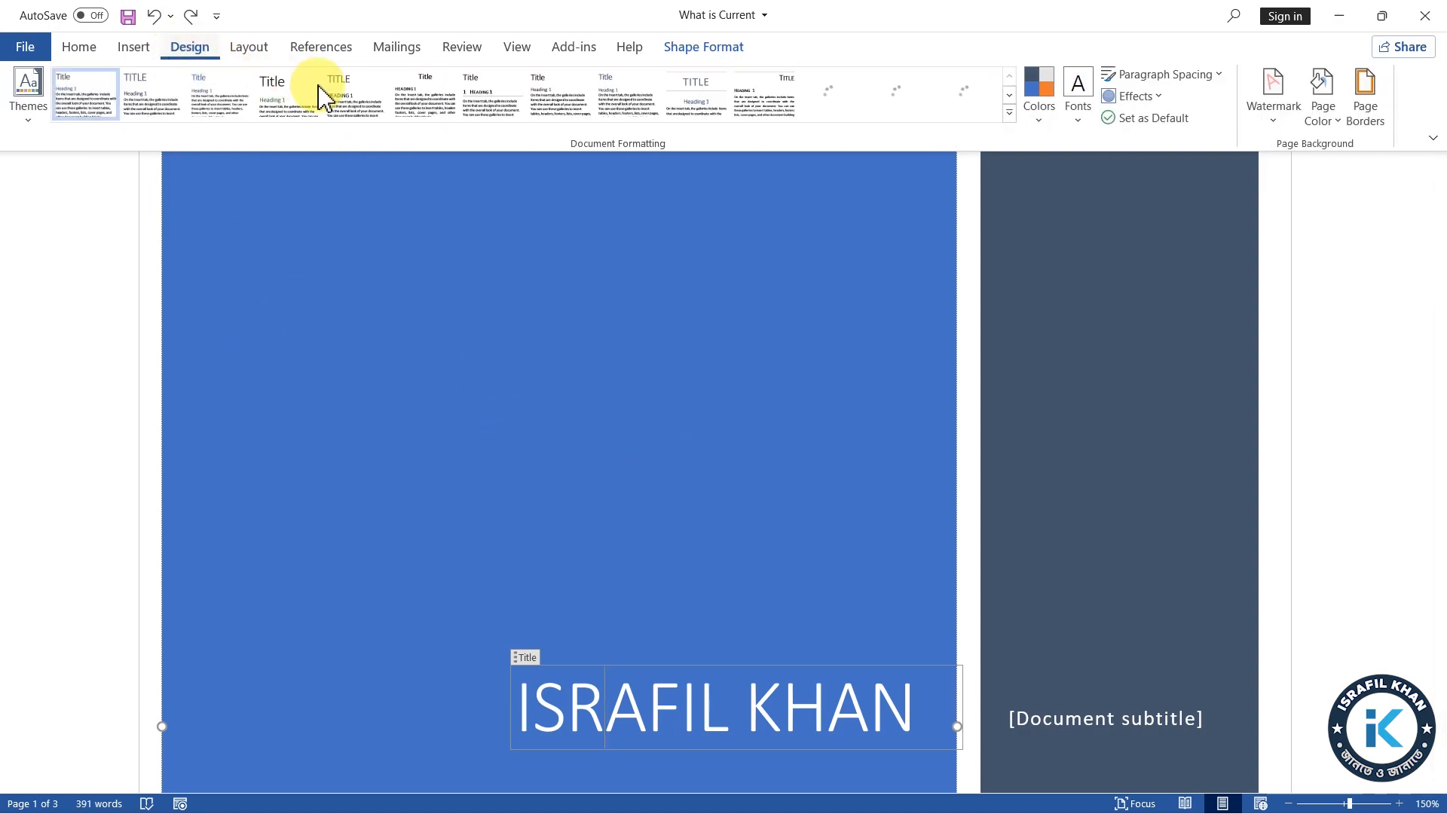
click(1038, 135)
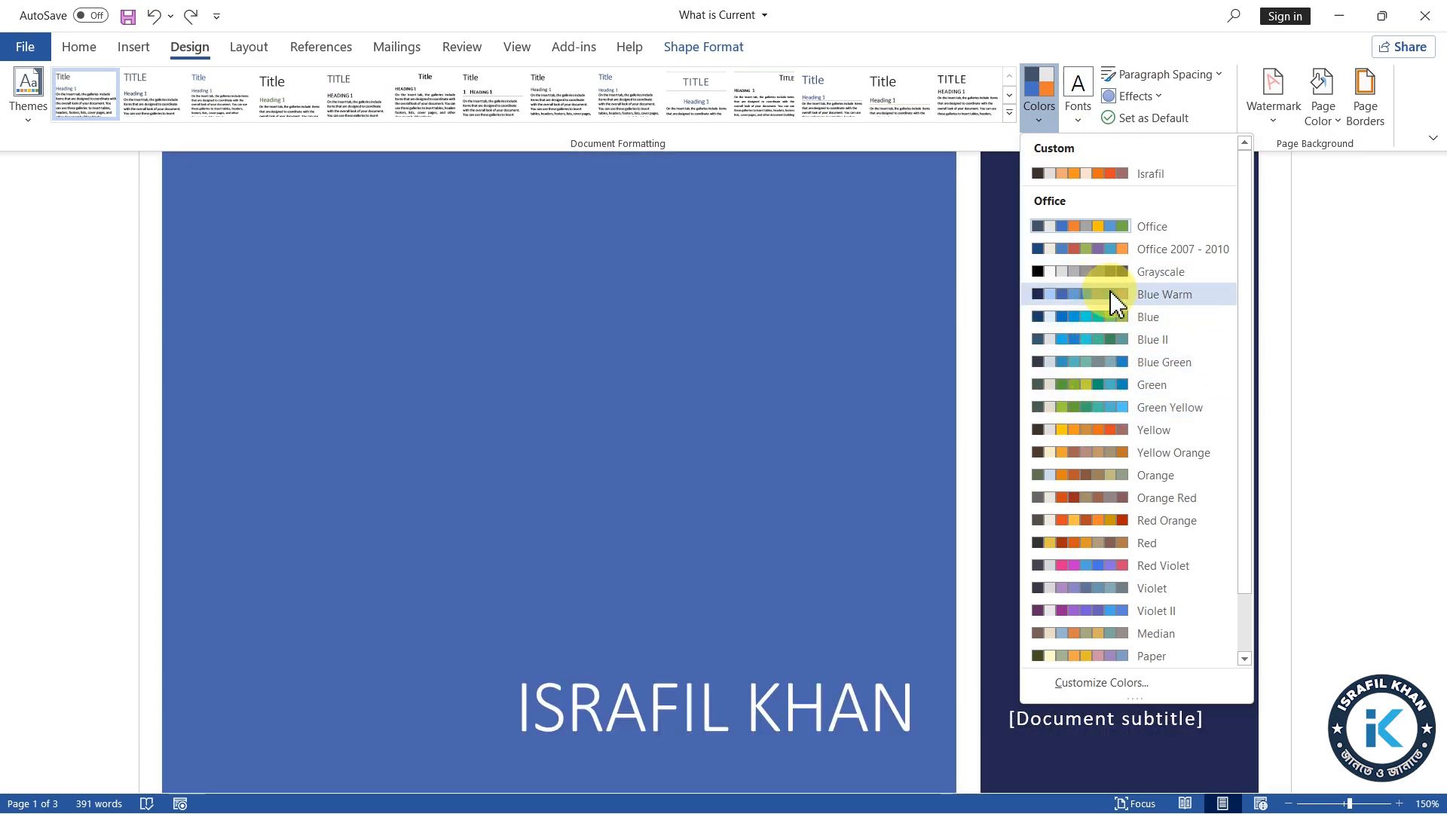
click(1114, 298)
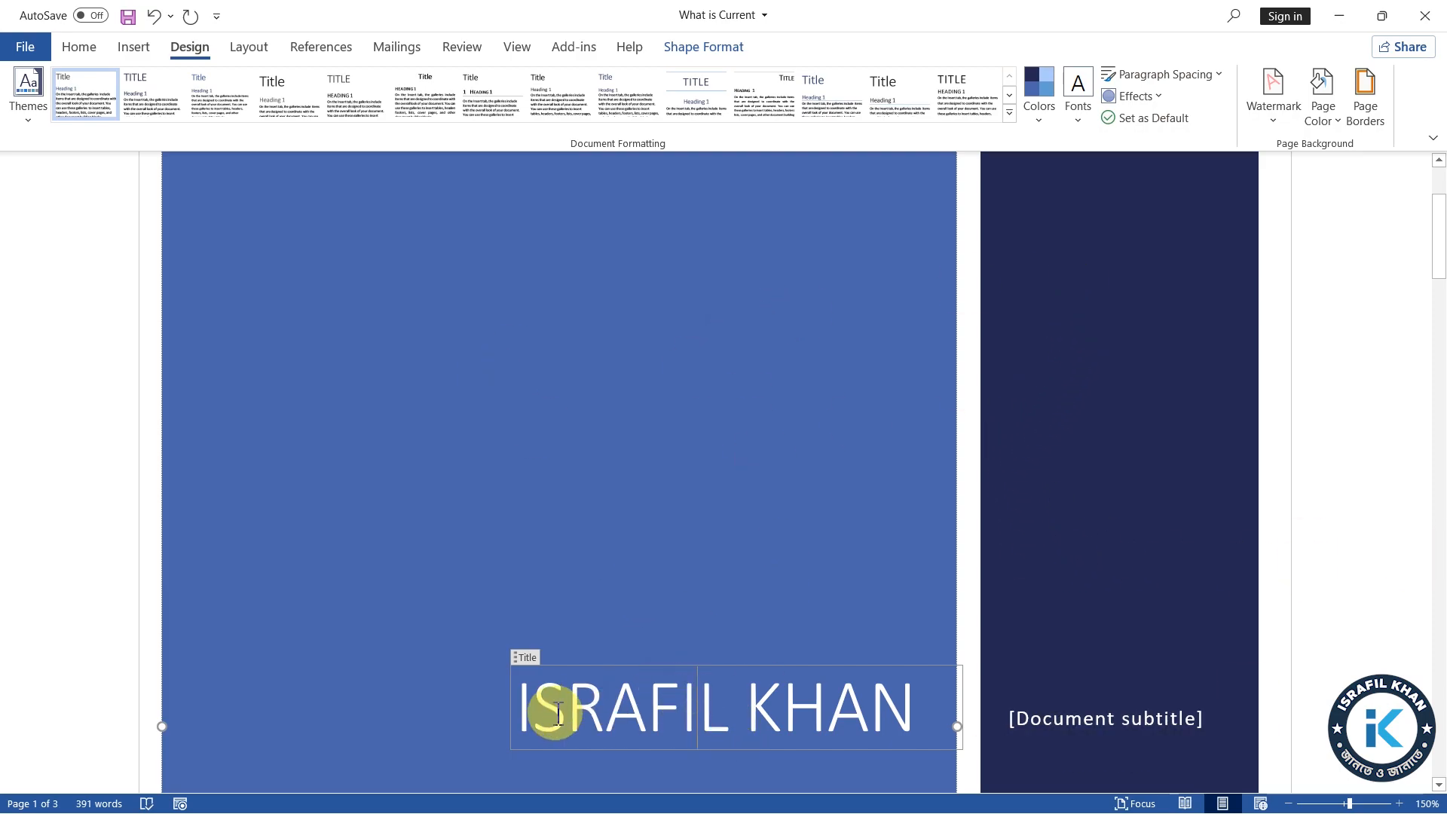
Set the font colour of the cover page title to the standard yellow
drag(525, 716, 942, 716)
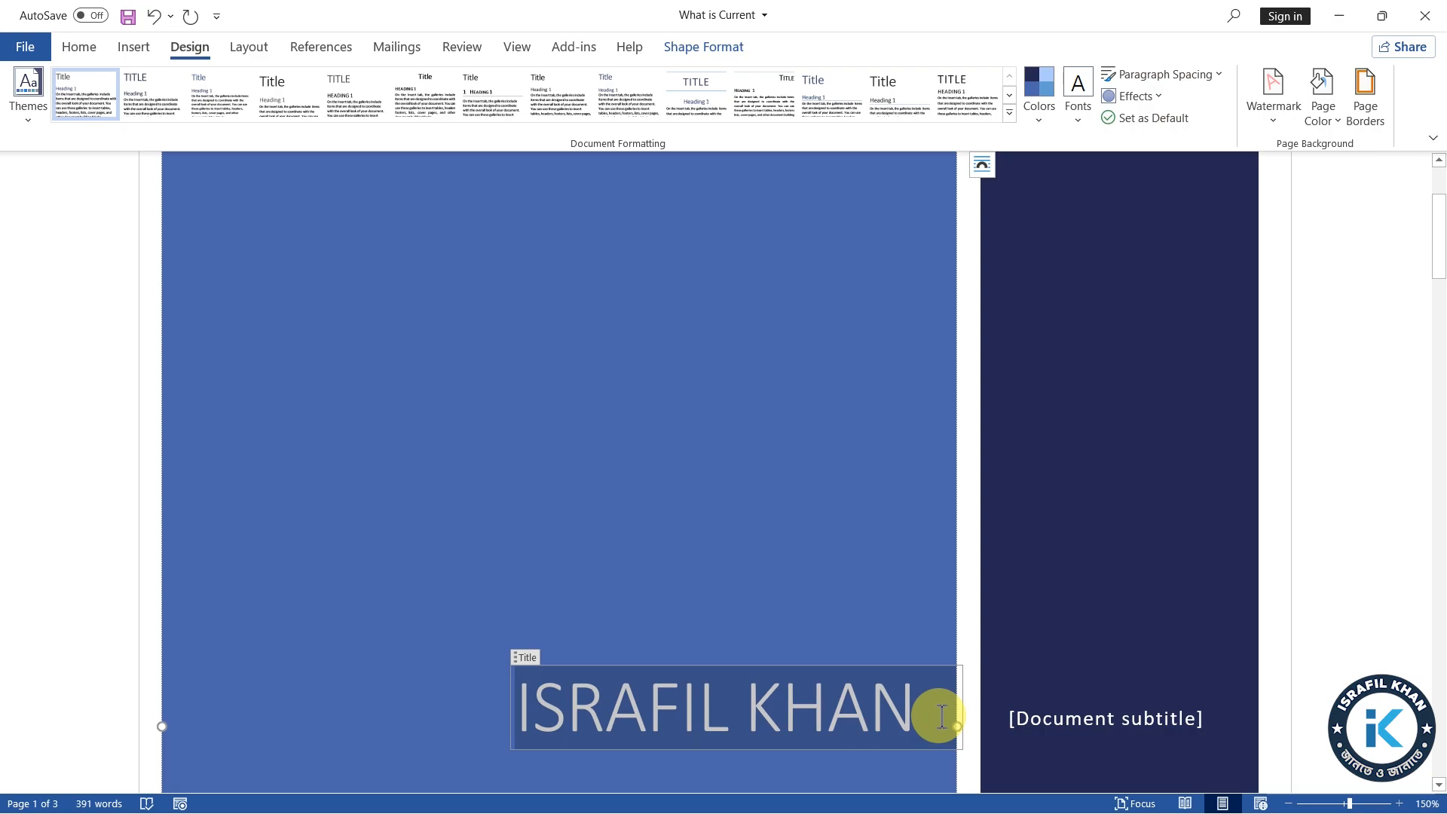
drag(326, 716, 894, 723)
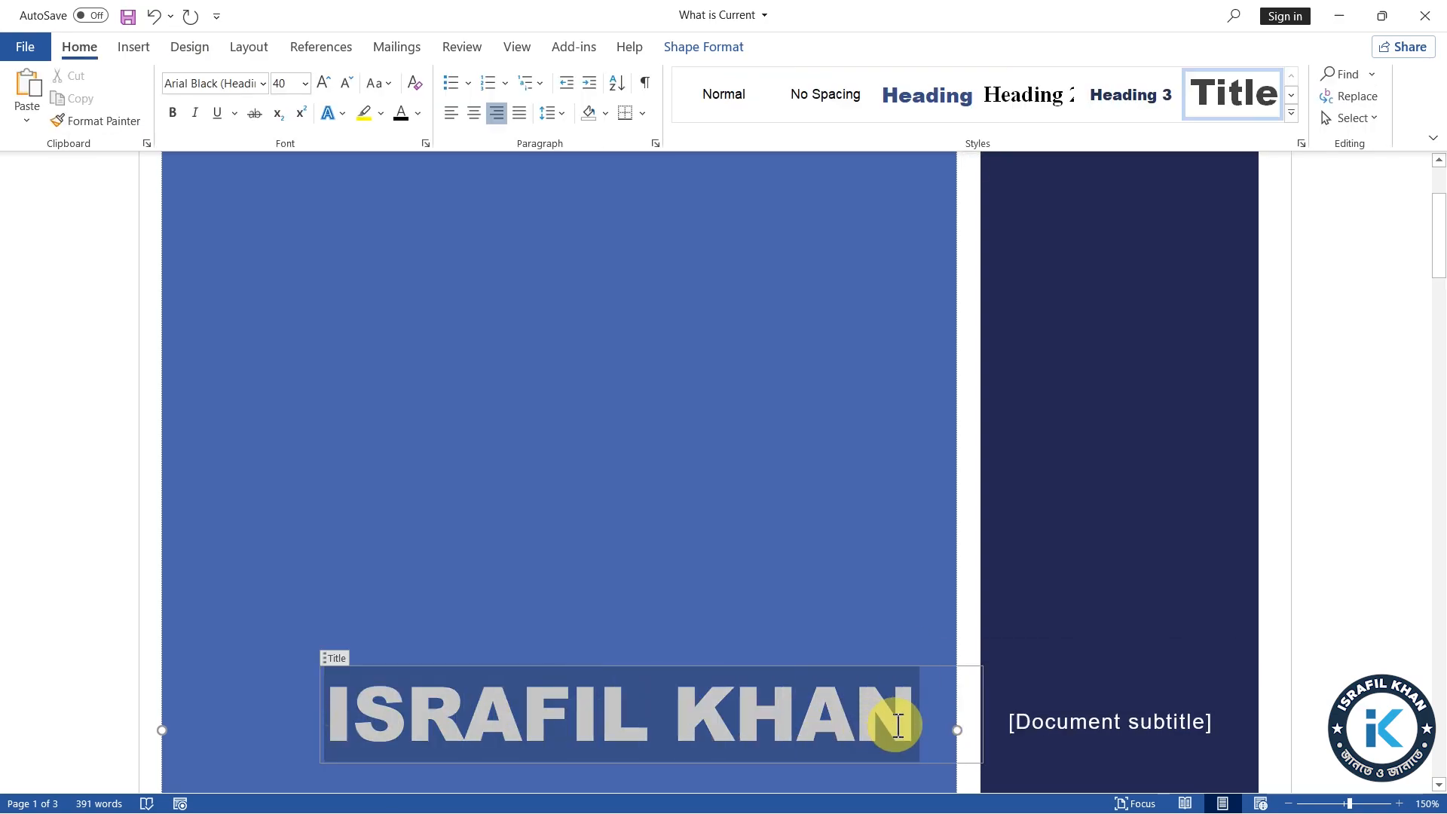
click(418, 113)
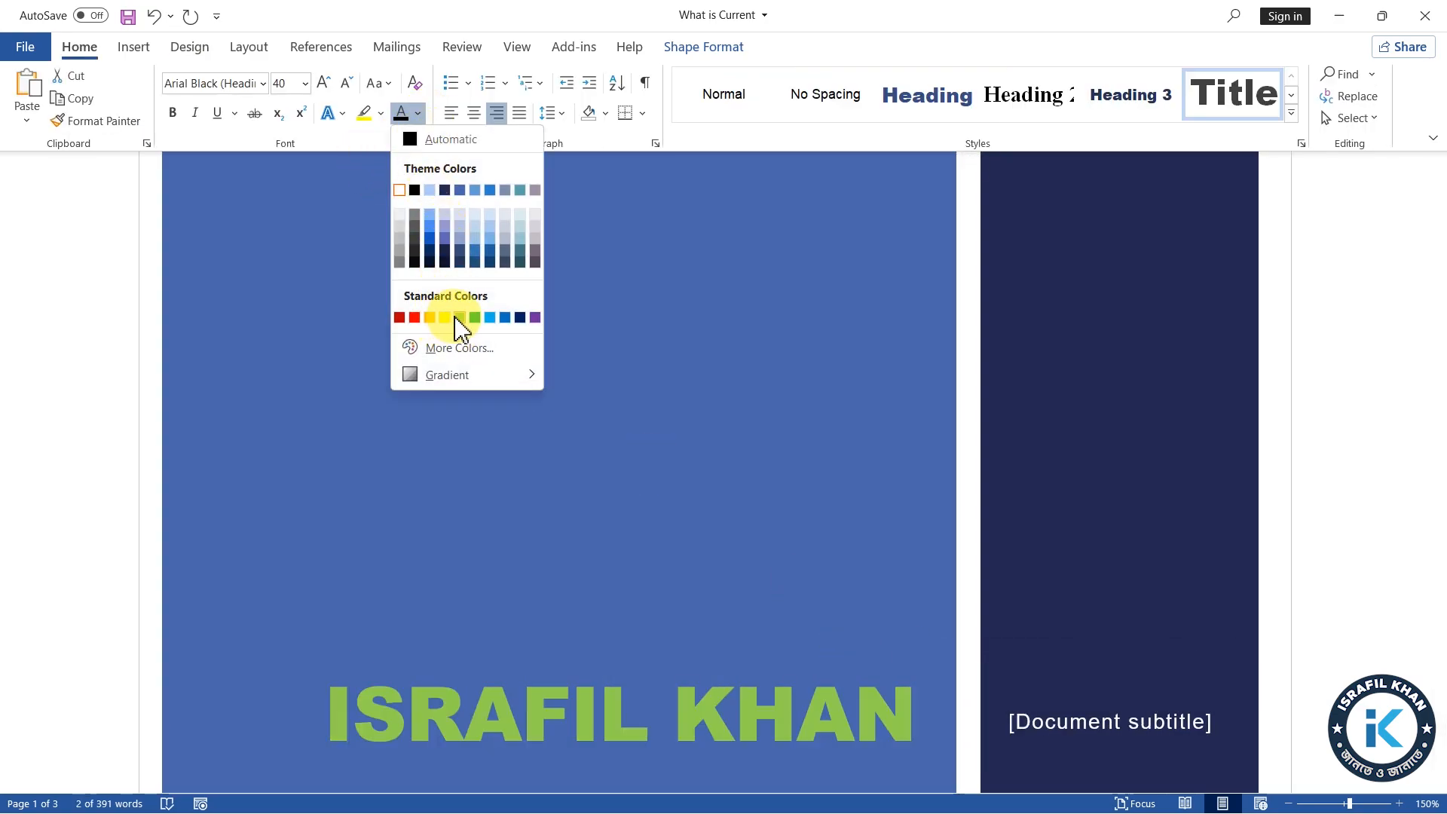
click(444, 317)
click(704, 537)
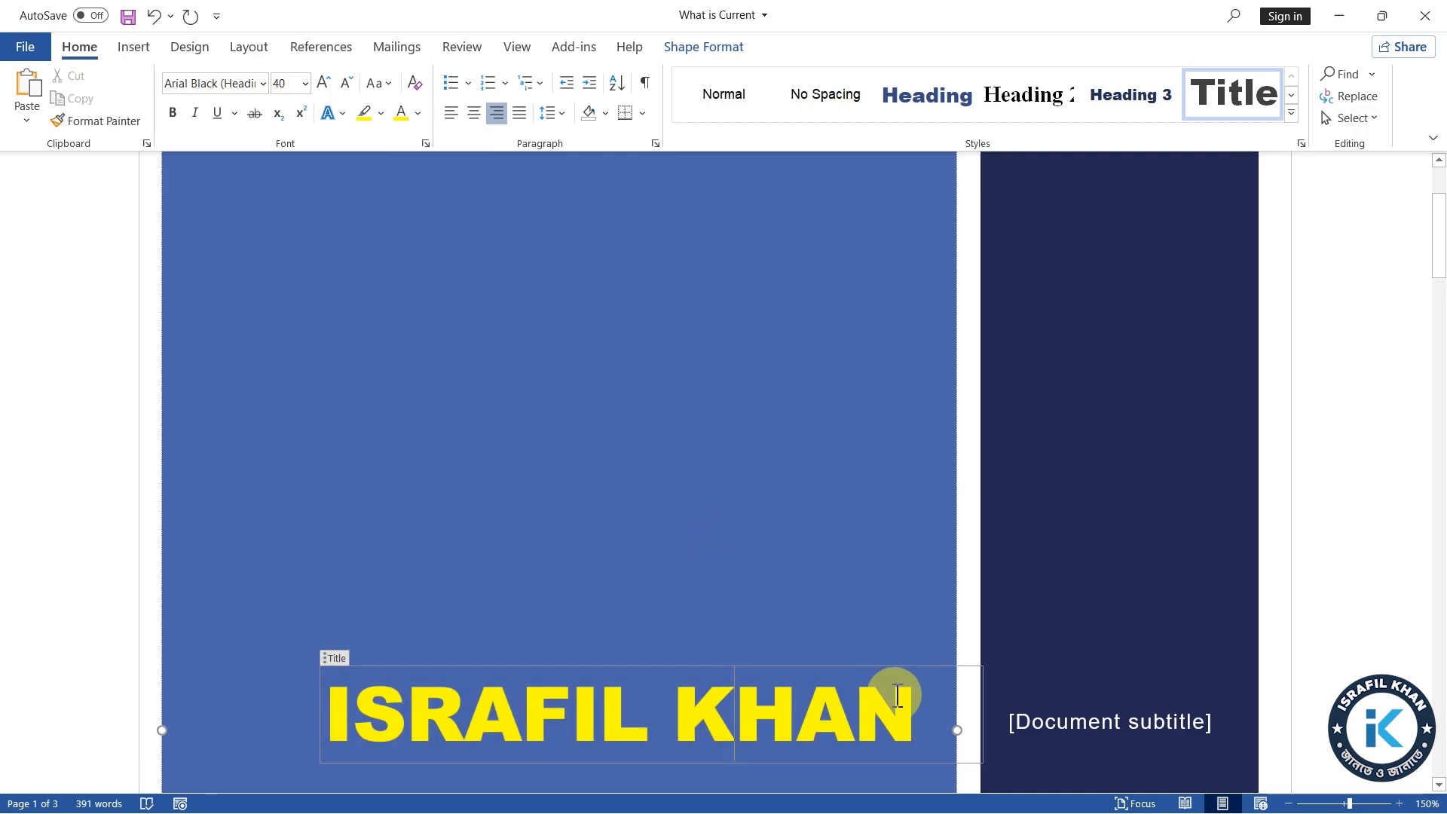
click(1153, 734)
scroll(1079, 377, down, 3)
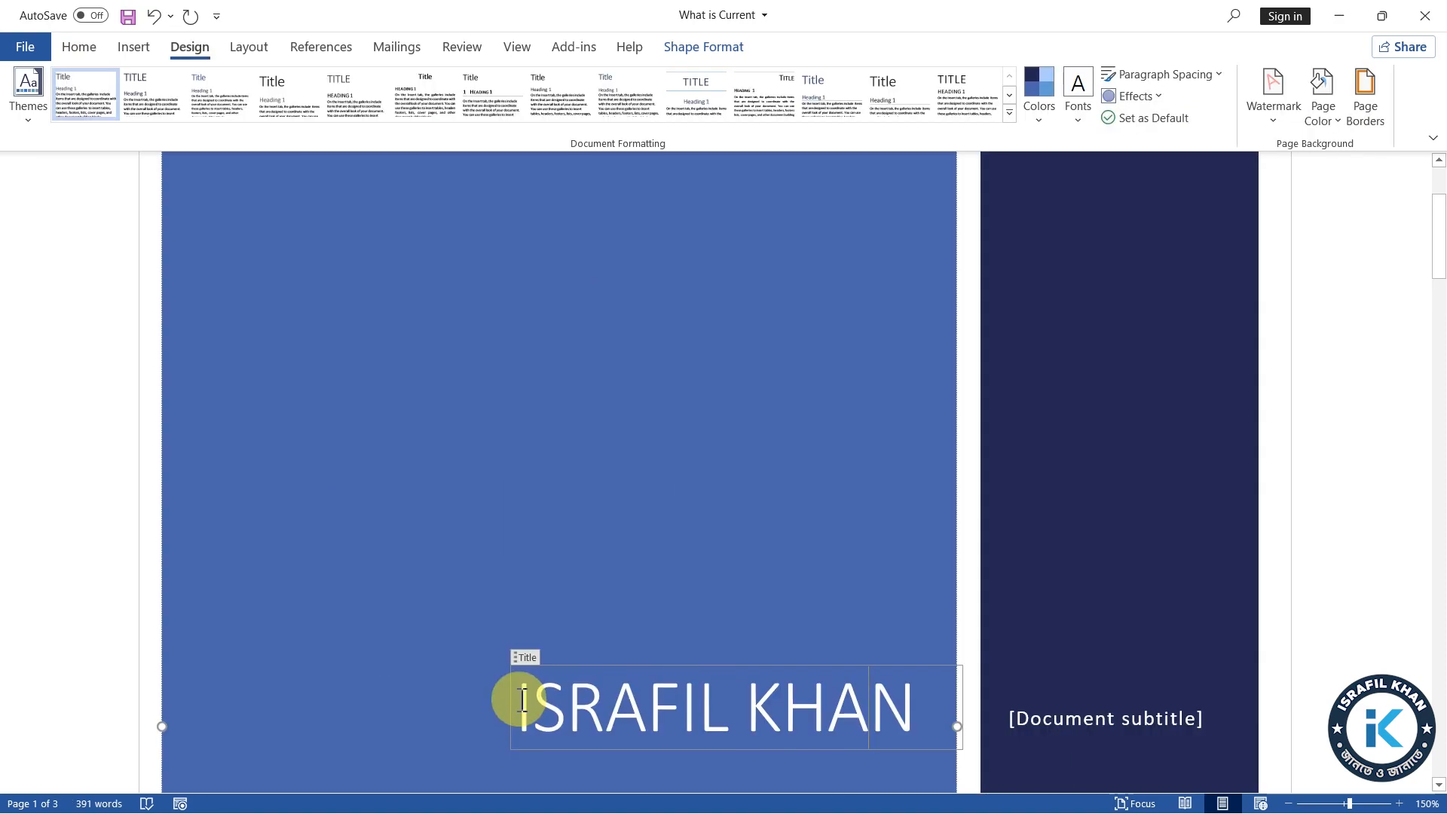
Change the document's theme fonts to the Arial Black-Arial pair to restyle the cover page title
drag(520, 704, 904, 720)
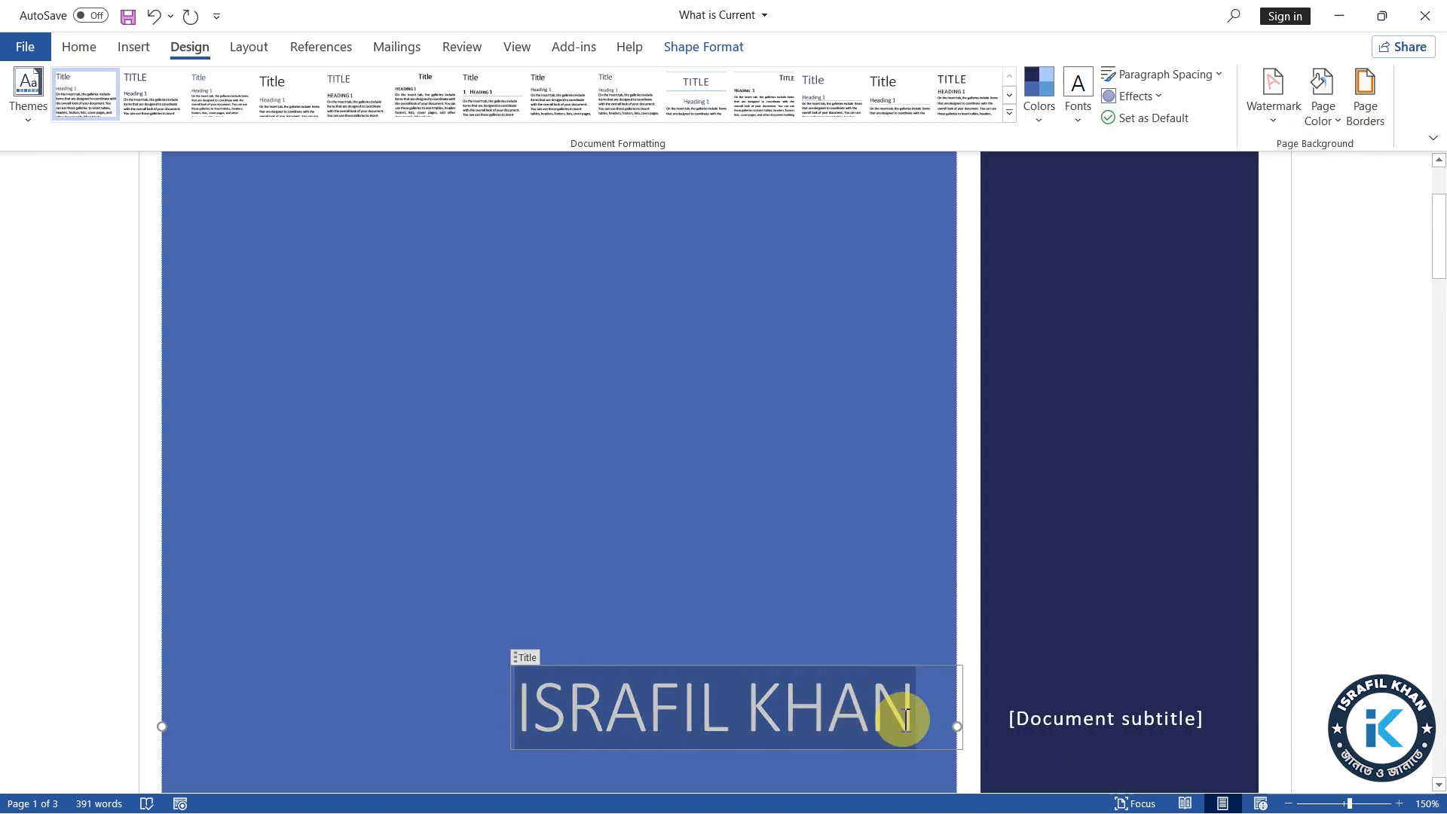
click(1077, 112)
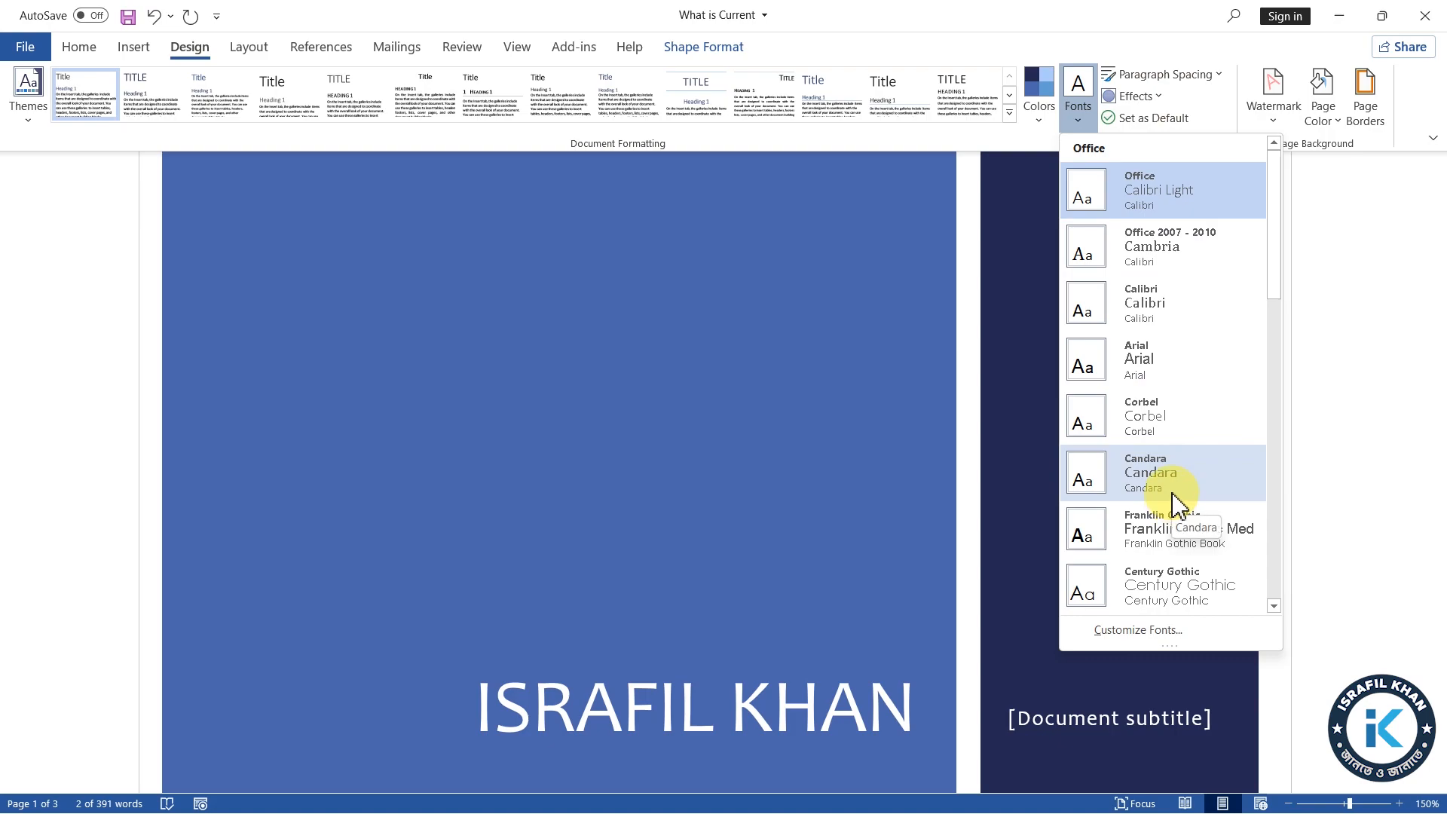
scroll(1179, 498, down, 10)
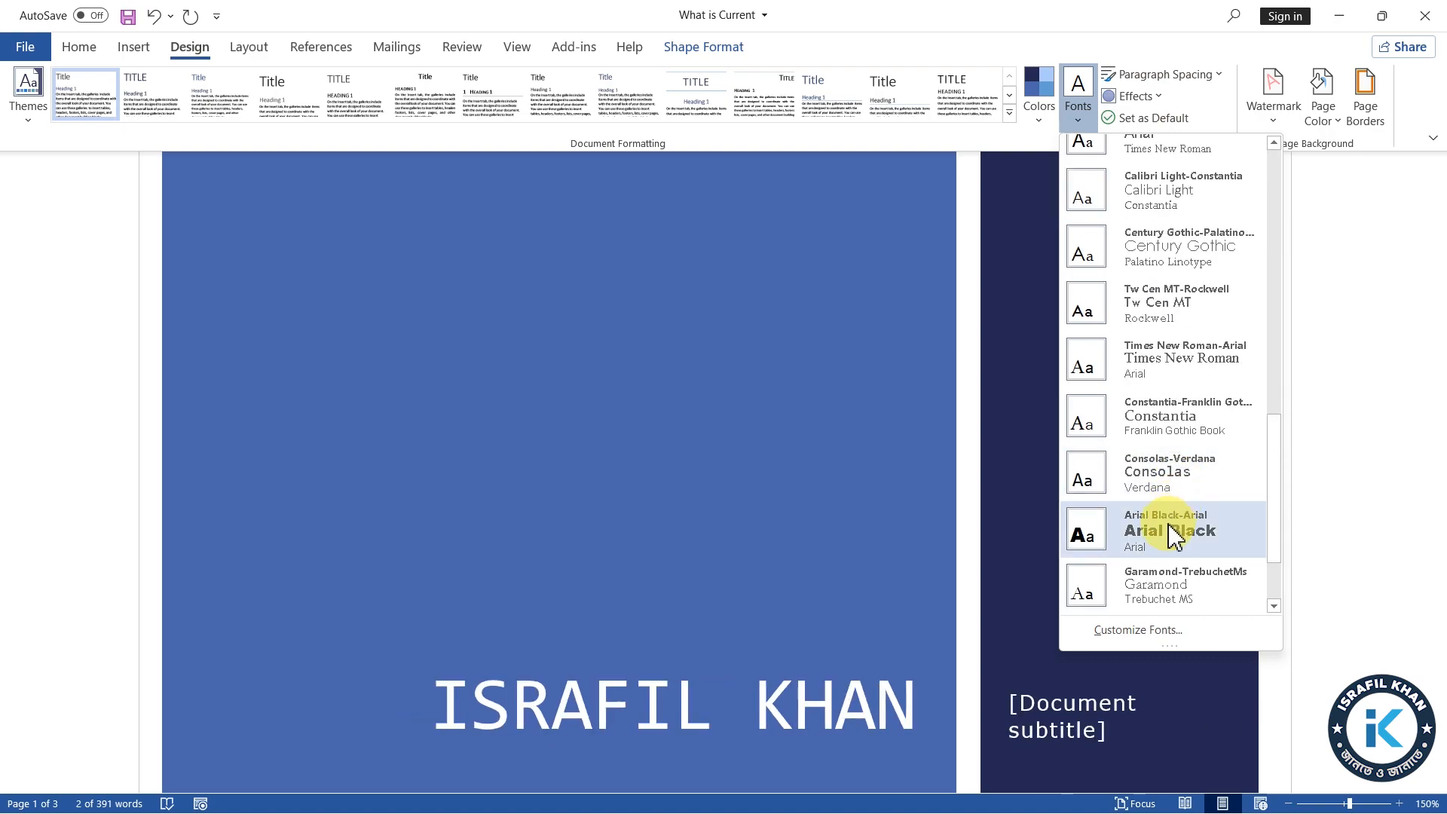
click(1182, 527)
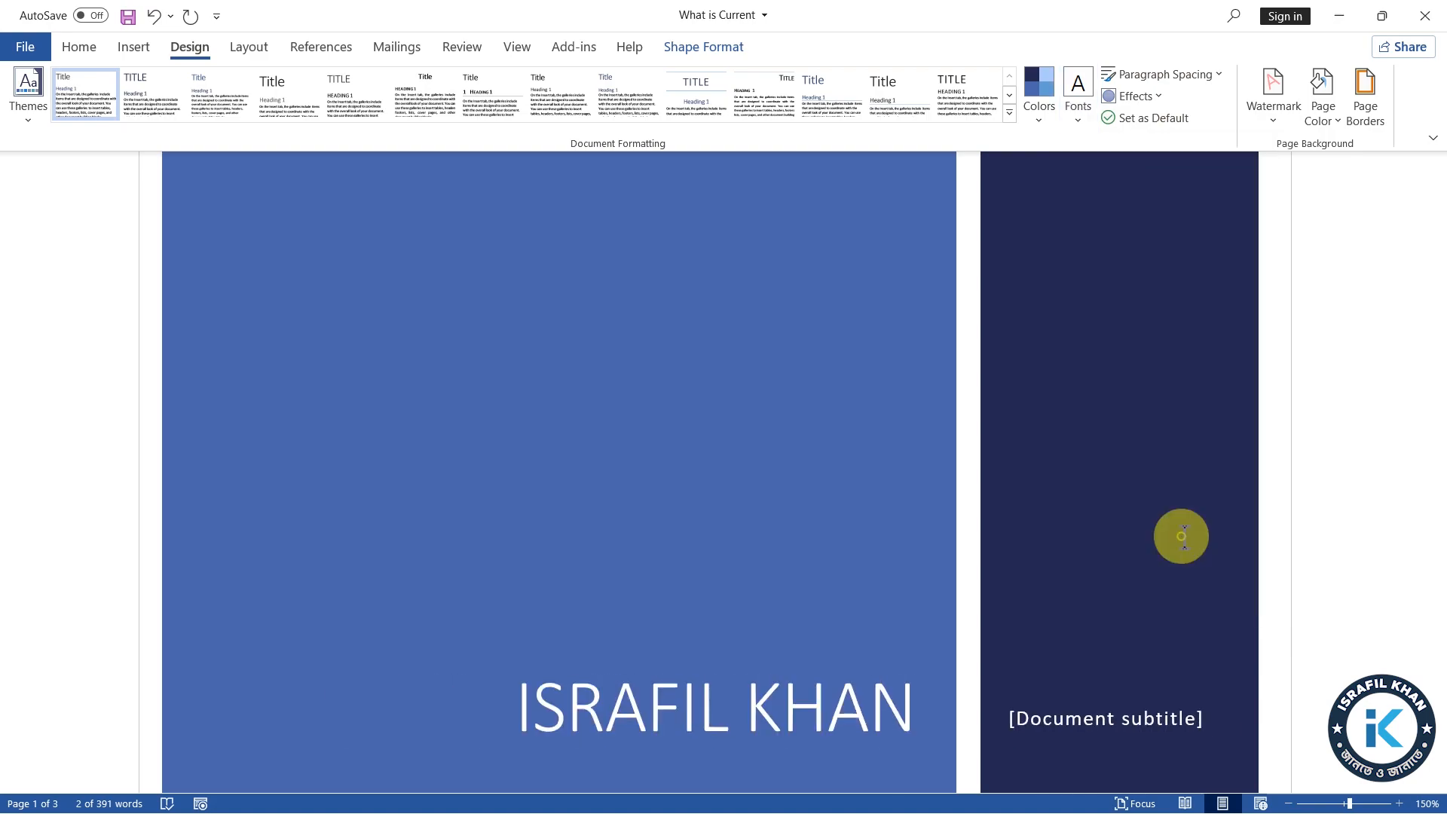
click(737, 460)
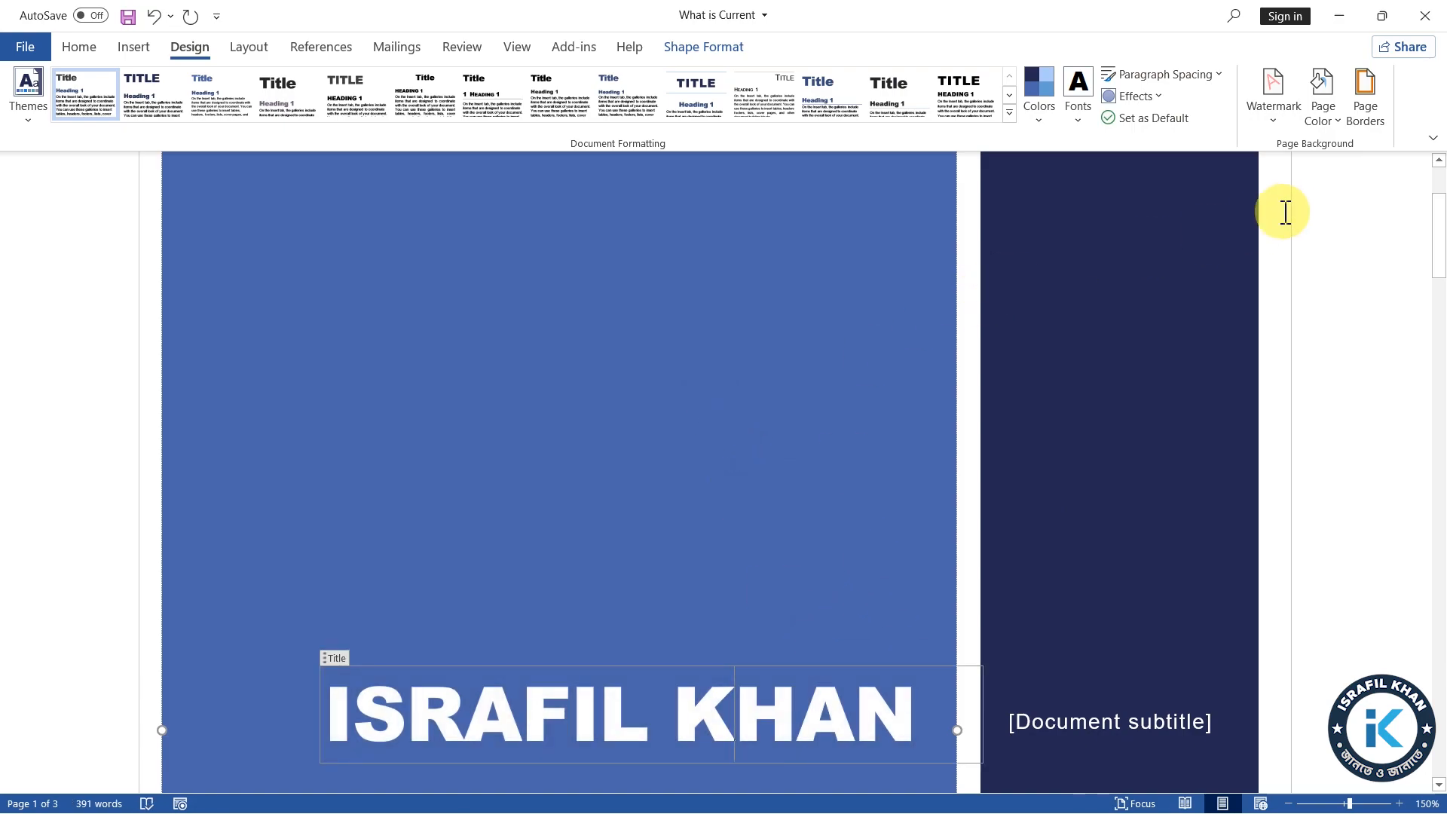
Stretch both coloured rectangles of the cover page outwards to the page's top and side edges, closing the gap between them
scroll(637, 399, up, 5)
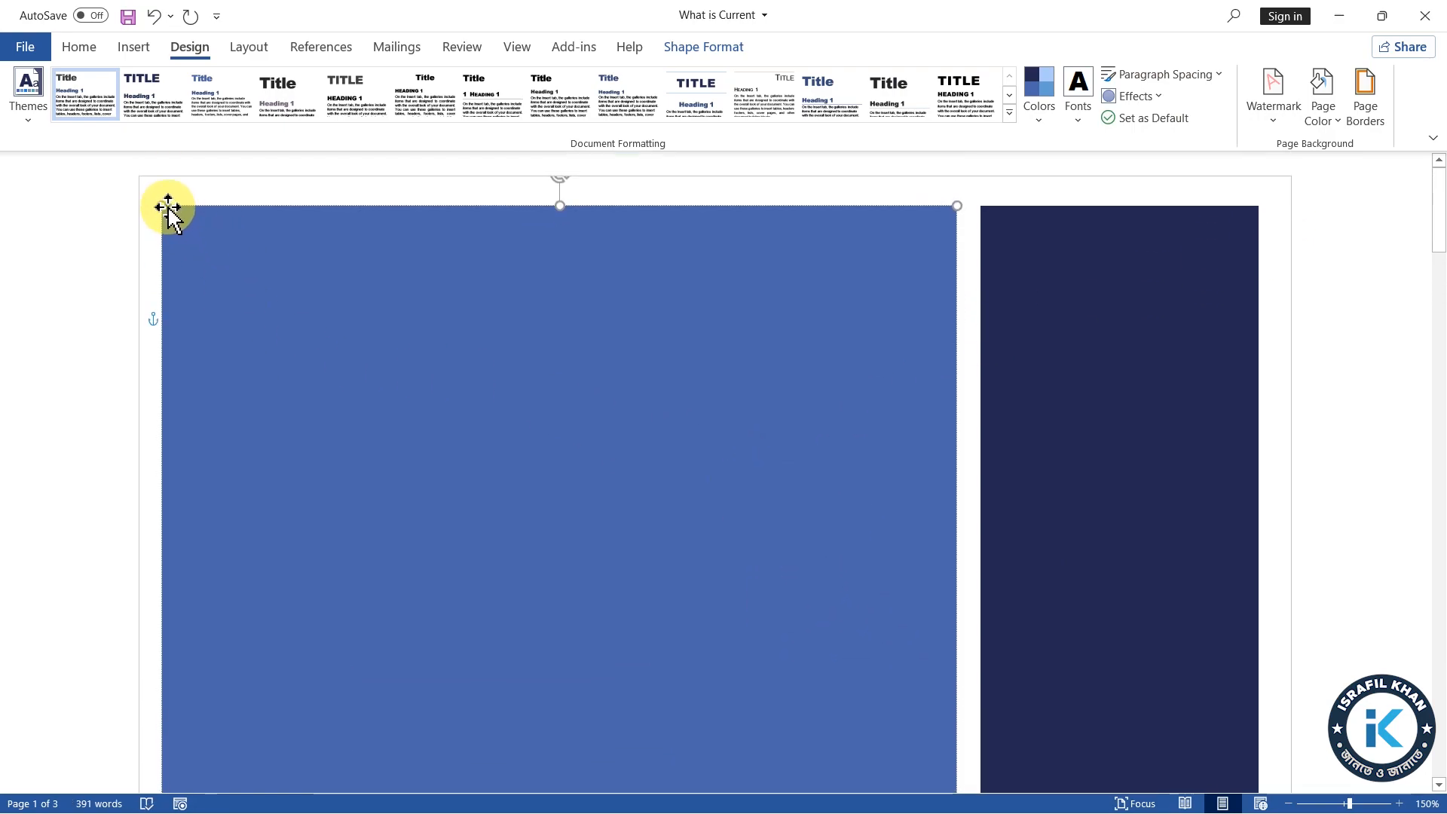
drag(161, 205, 139, 176)
click(1057, 312)
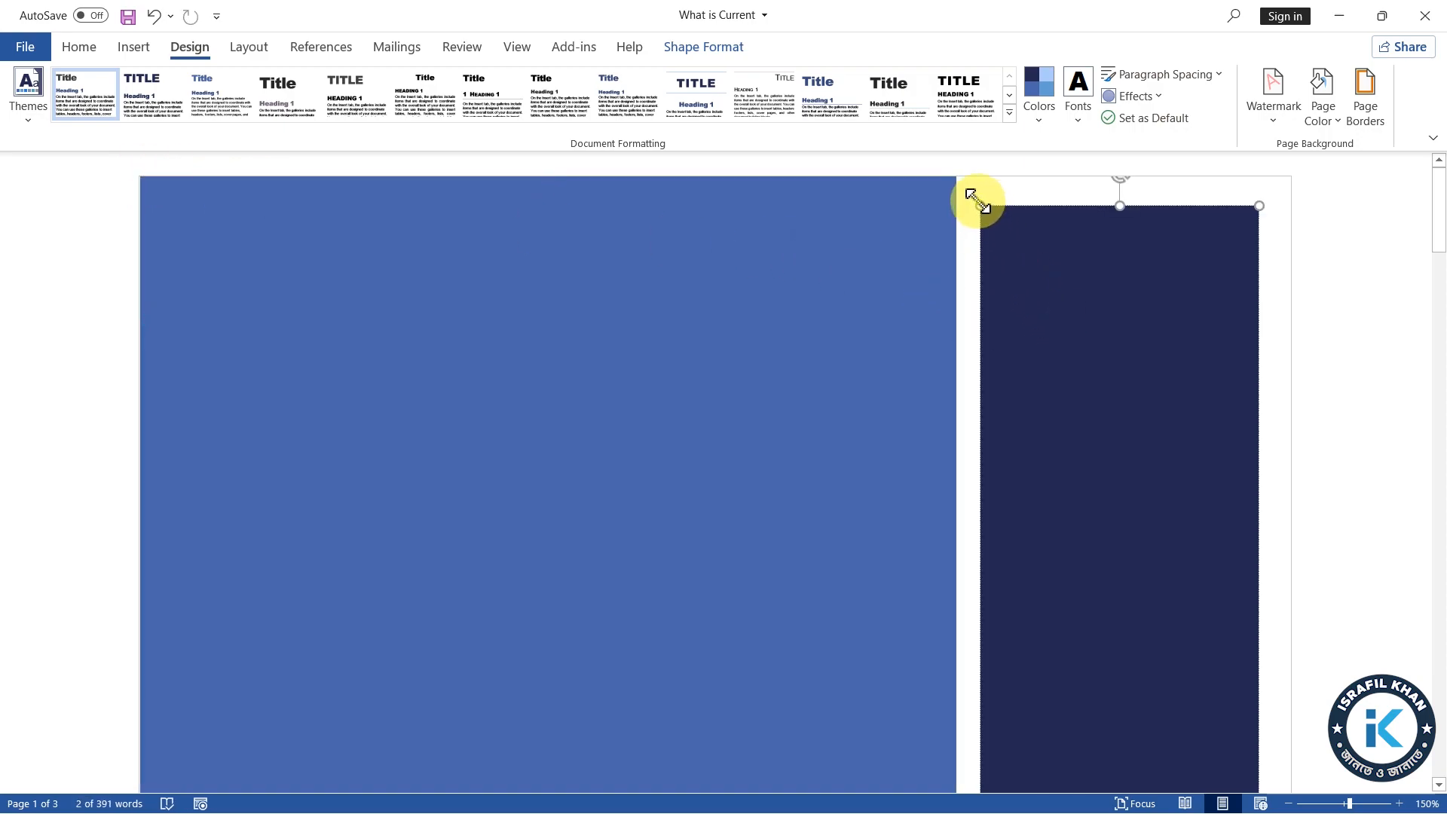
drag(980, 205, 961, 178)
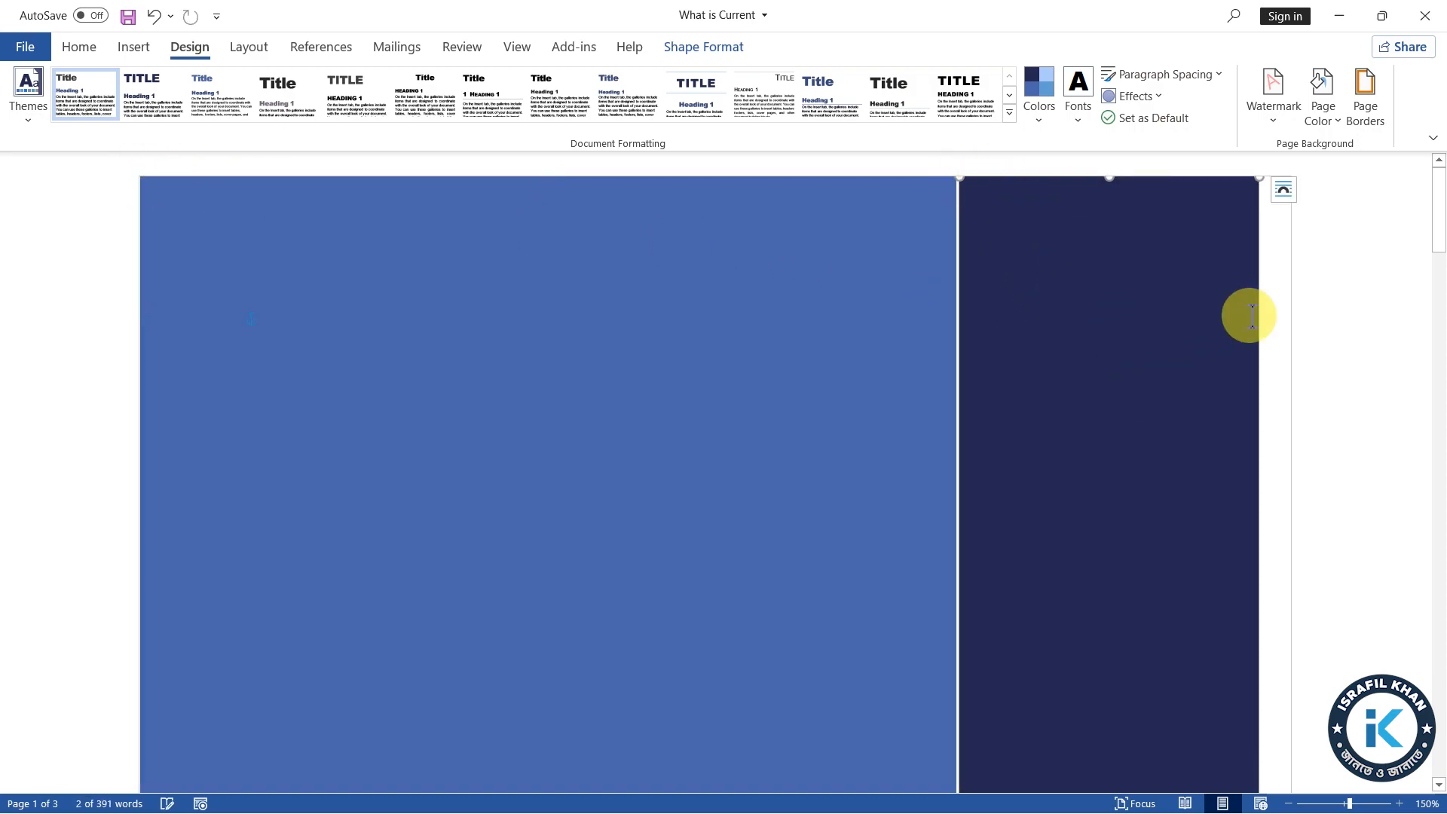
drag(1259, 177, 1290, 175)
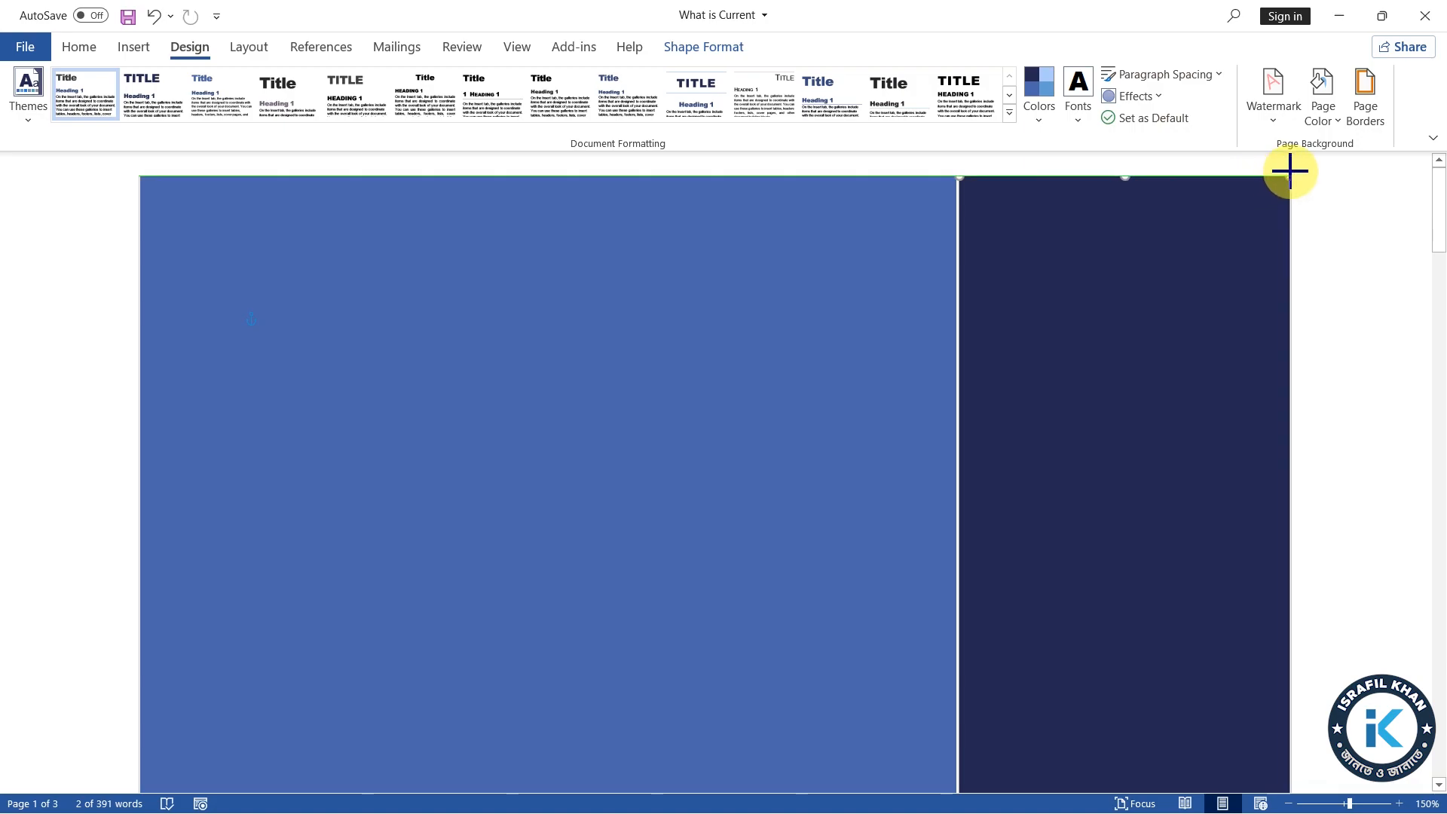
Extend the dark and light blue rectangles of the cover page down to the page's lower edge
scroll(942, 384, down, 10)
scroll(943, 546, down, 8)
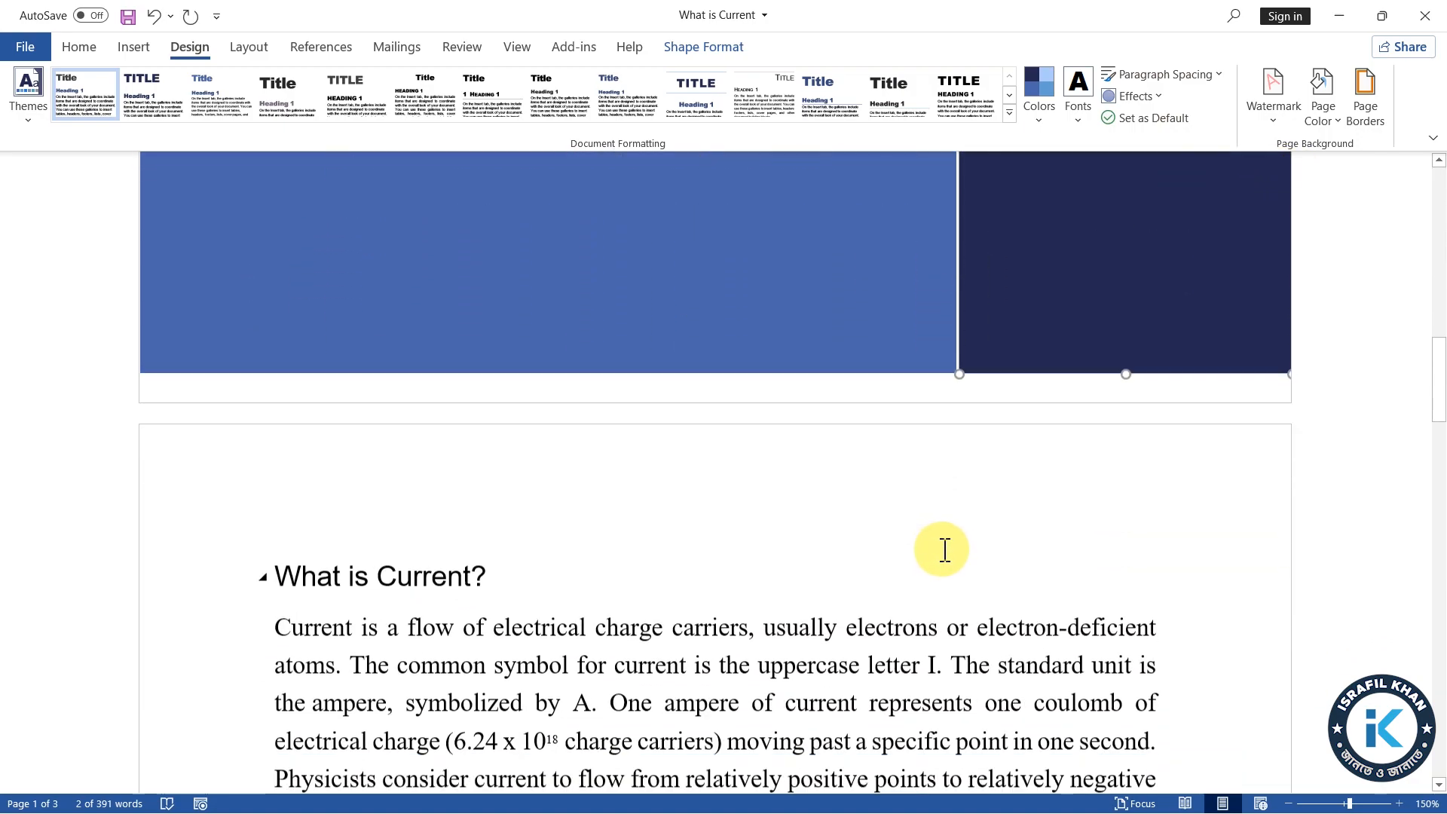
drag(961, 350, 959, 363)
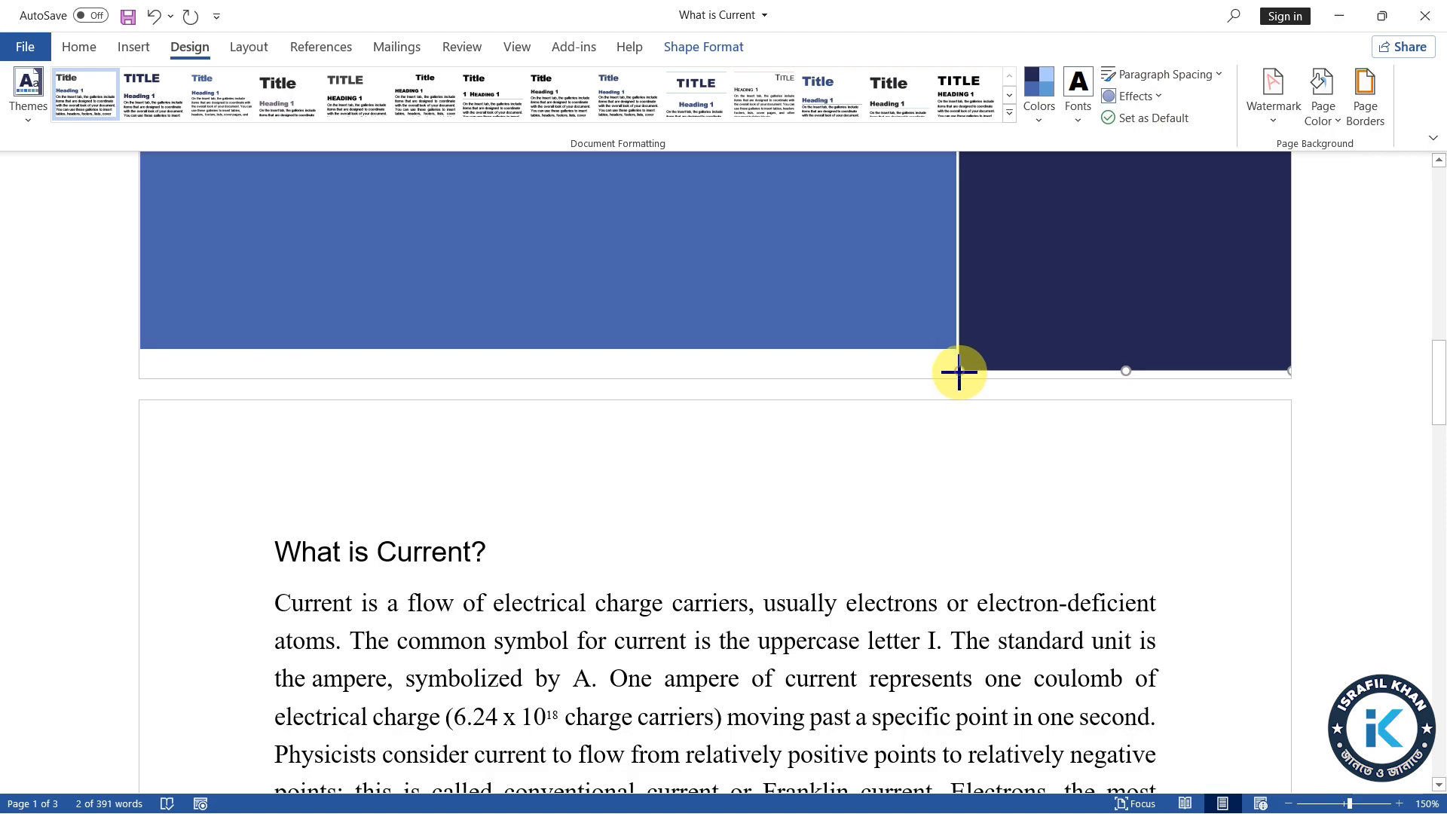
scroll(958, 377, up, 10)
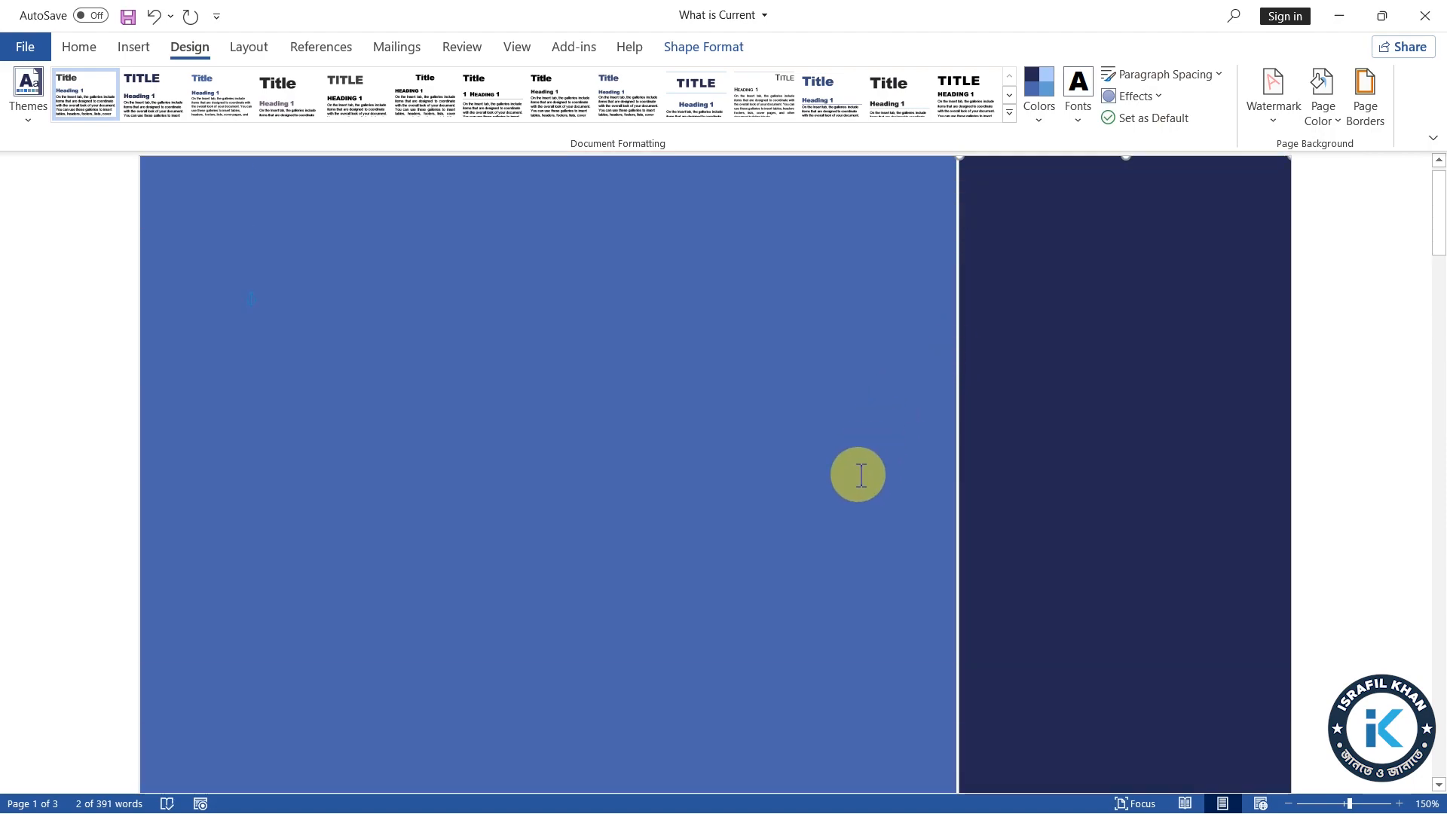
scroll(899, 525, down, 9)
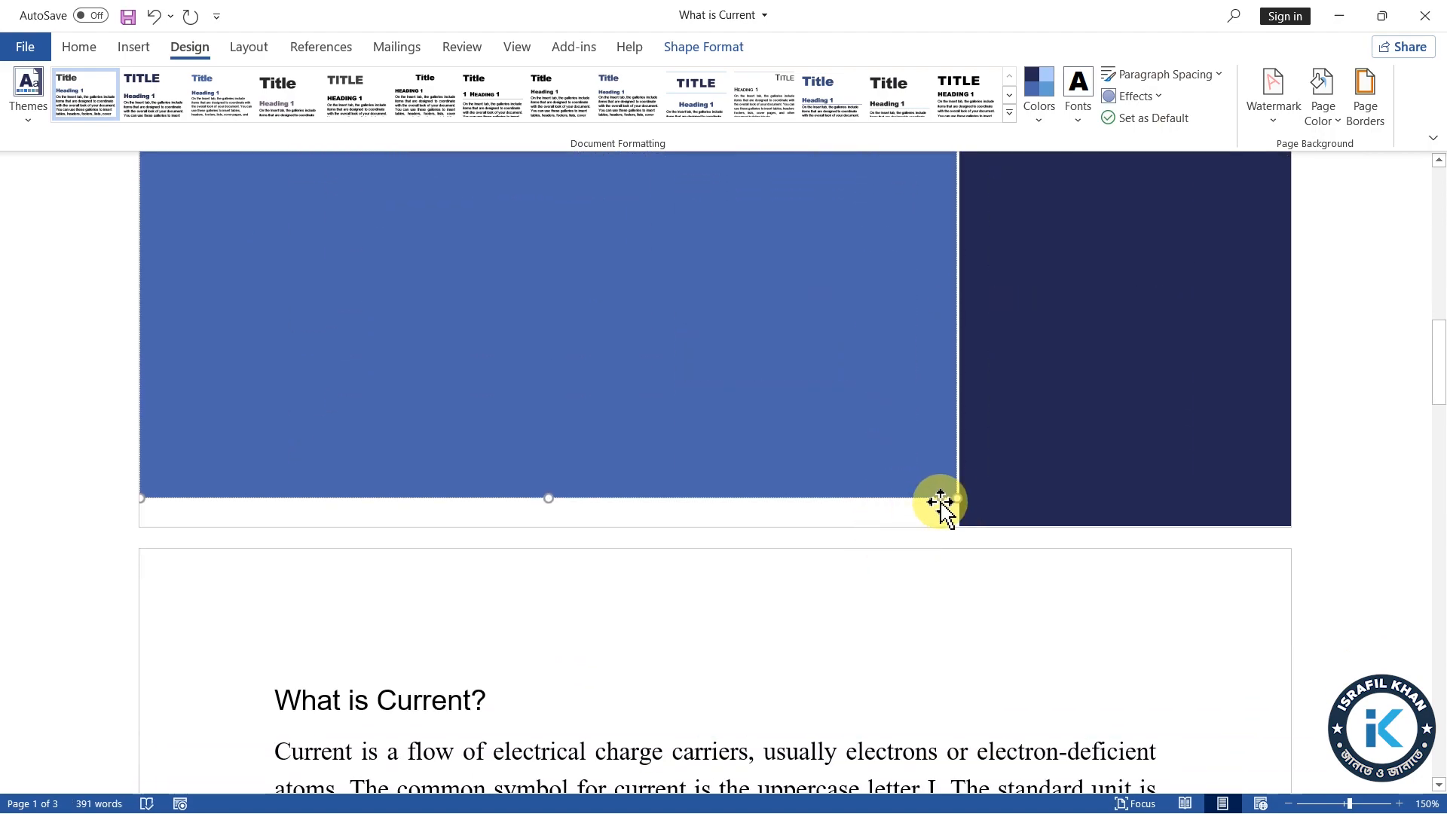
drag(957, 498, 957, 530)
Add a 3 pt box page border with a heavy line style to the whole document and check it on the pages
scroll(1157, 427, up, 10)
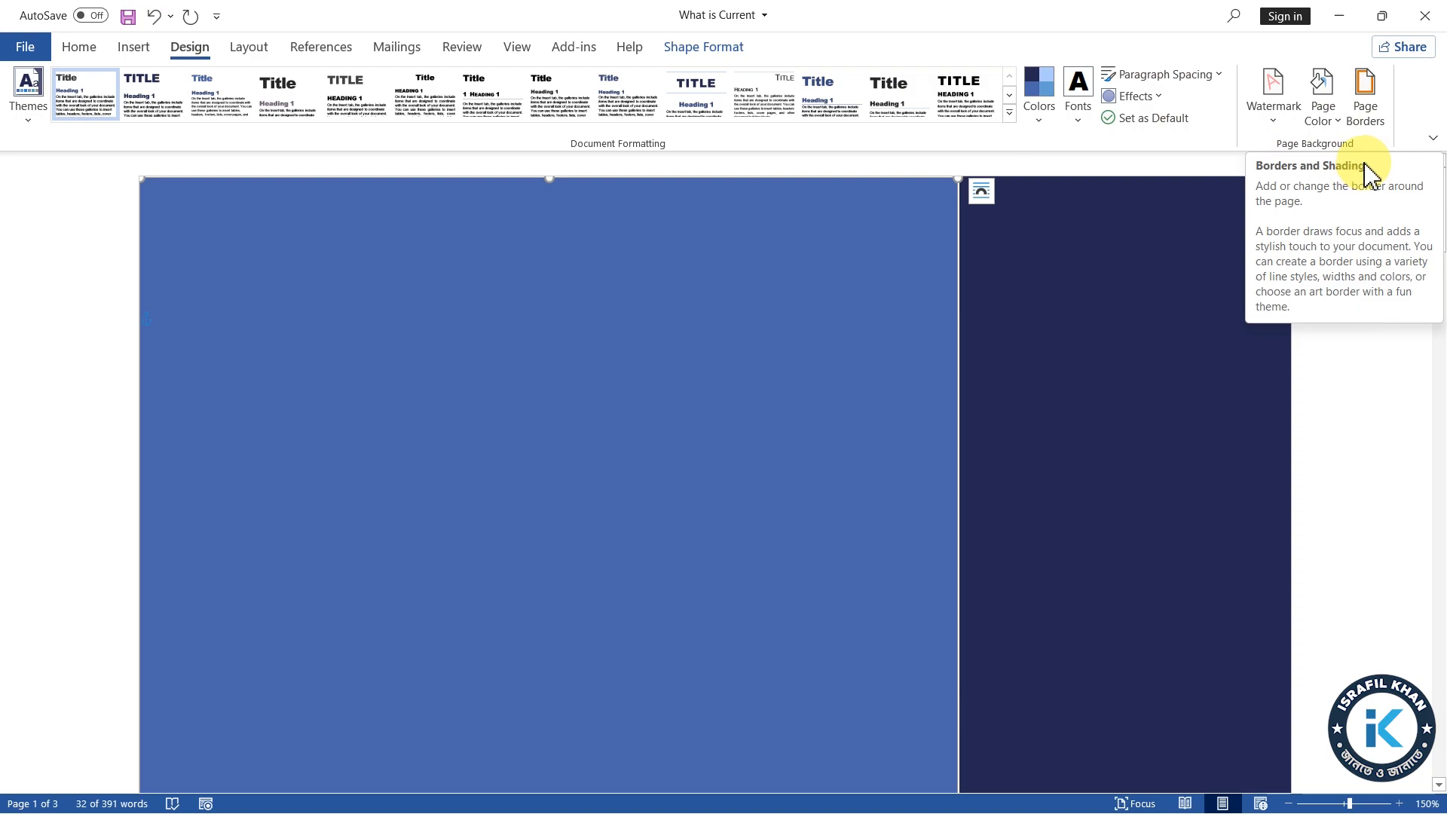
click(1373, 113)
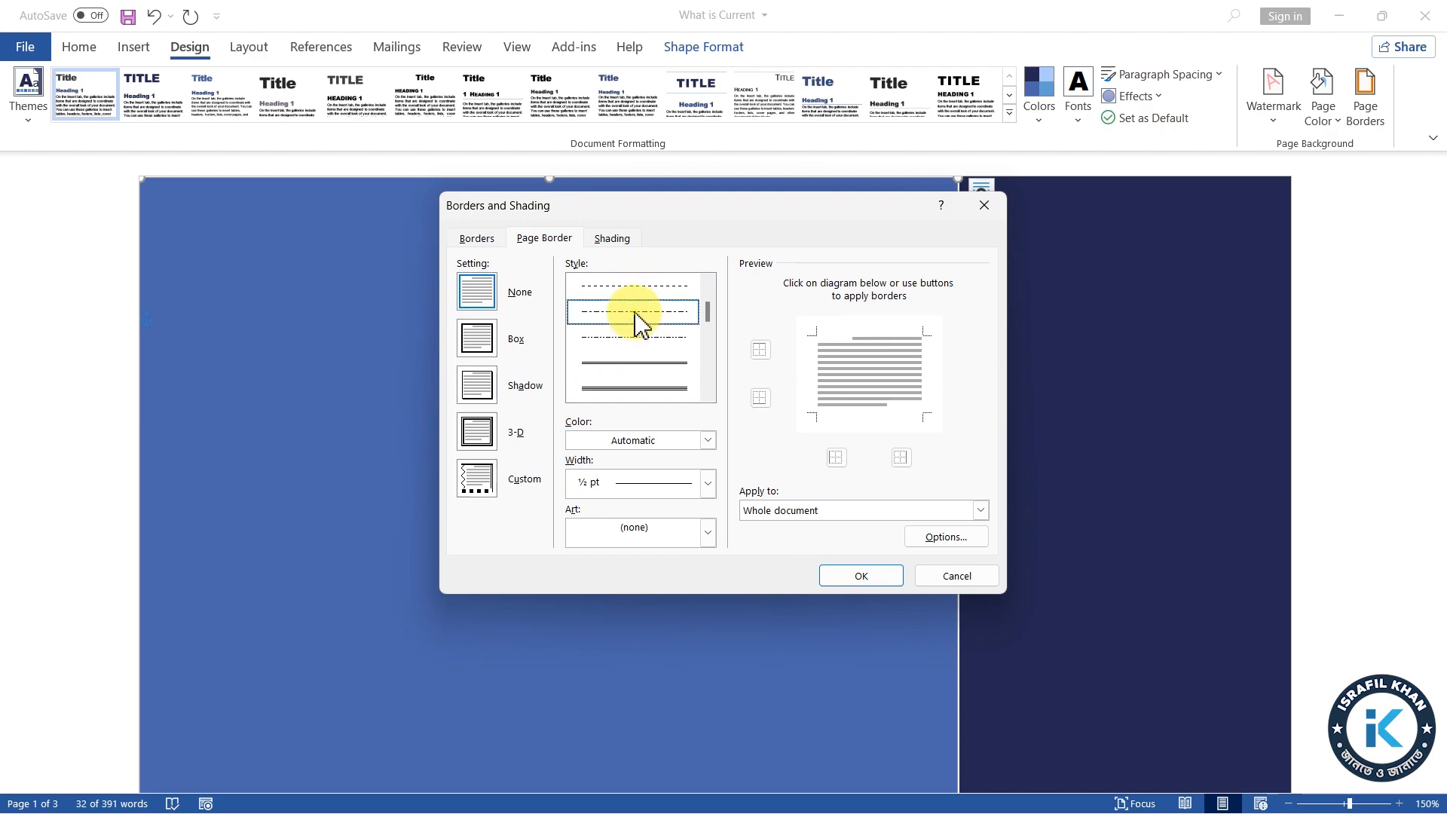
click(637, 316)
scroll(651, 377, down, 5)
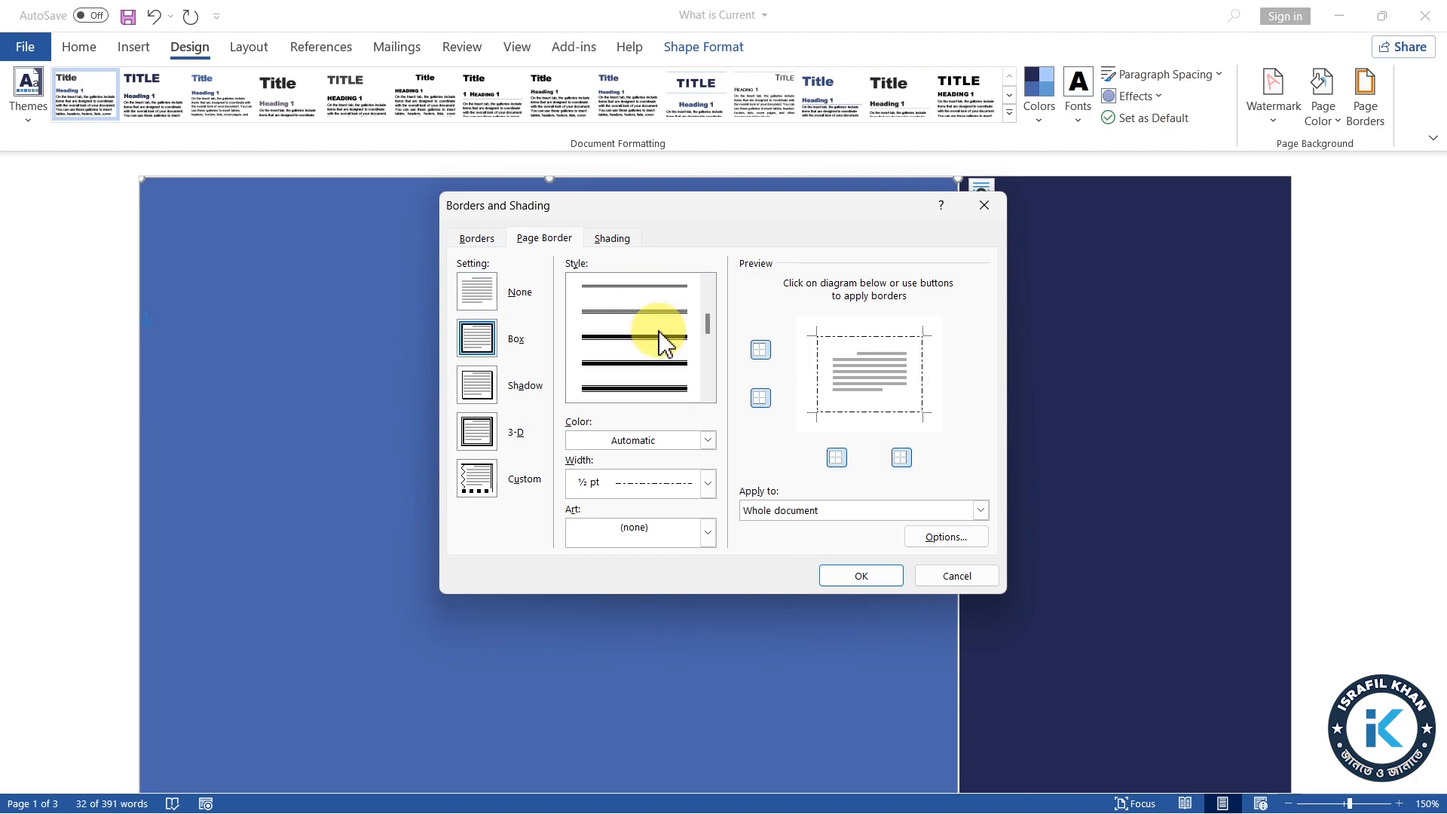
click(637, 384)
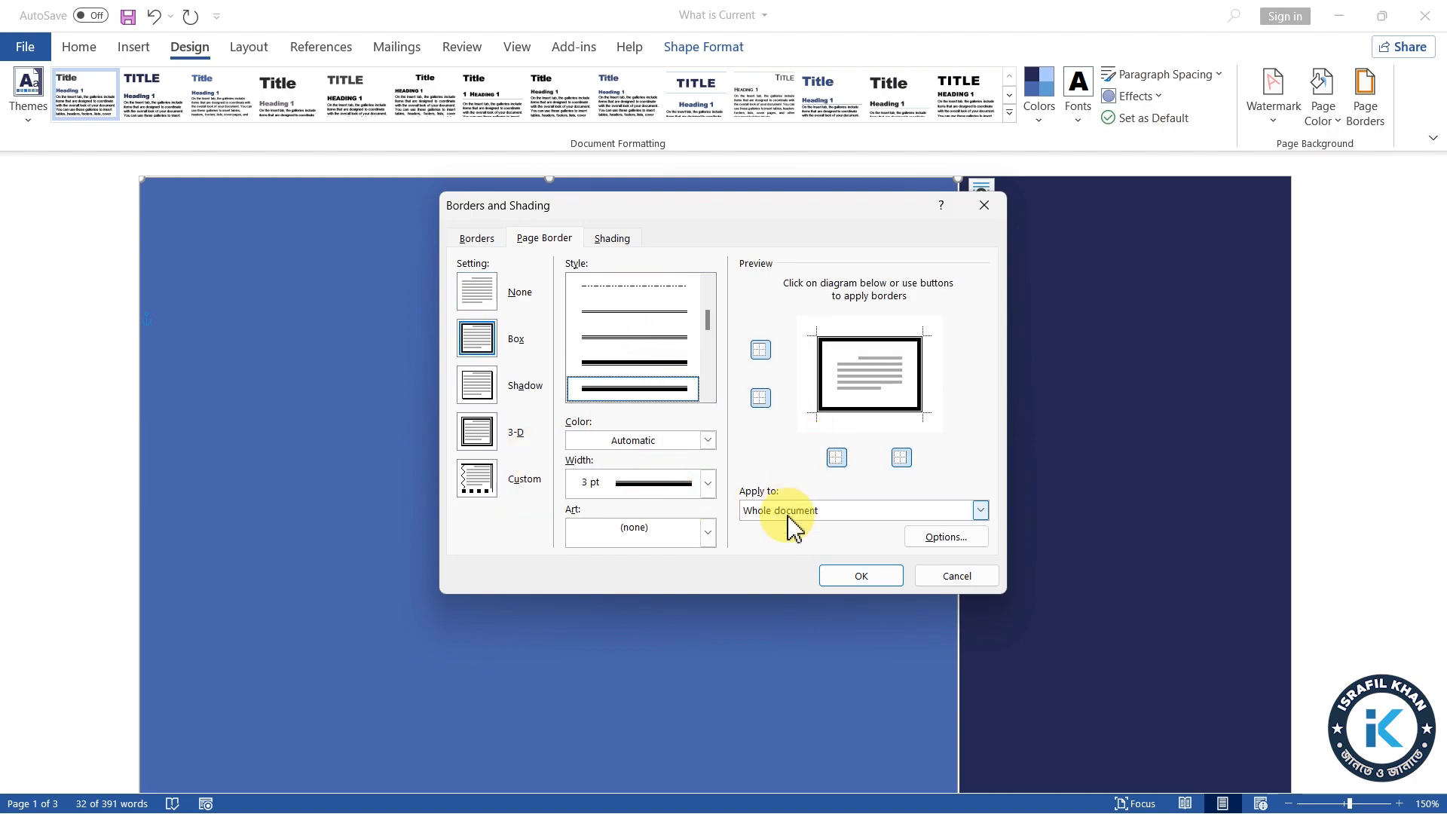
click(861, 576)
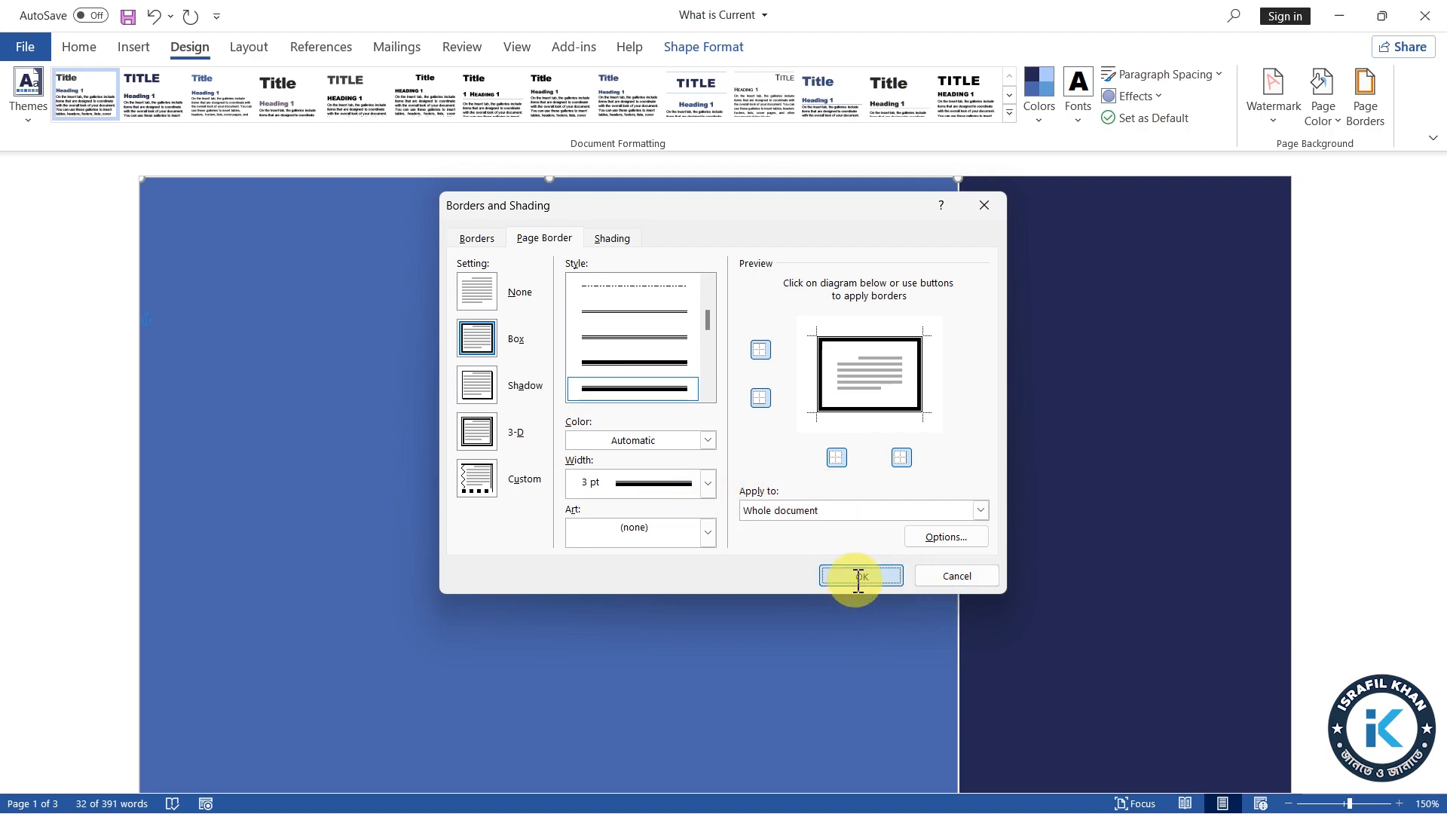
scroll(236, 452, up, 3)
scroll(236, 453, up, 3)
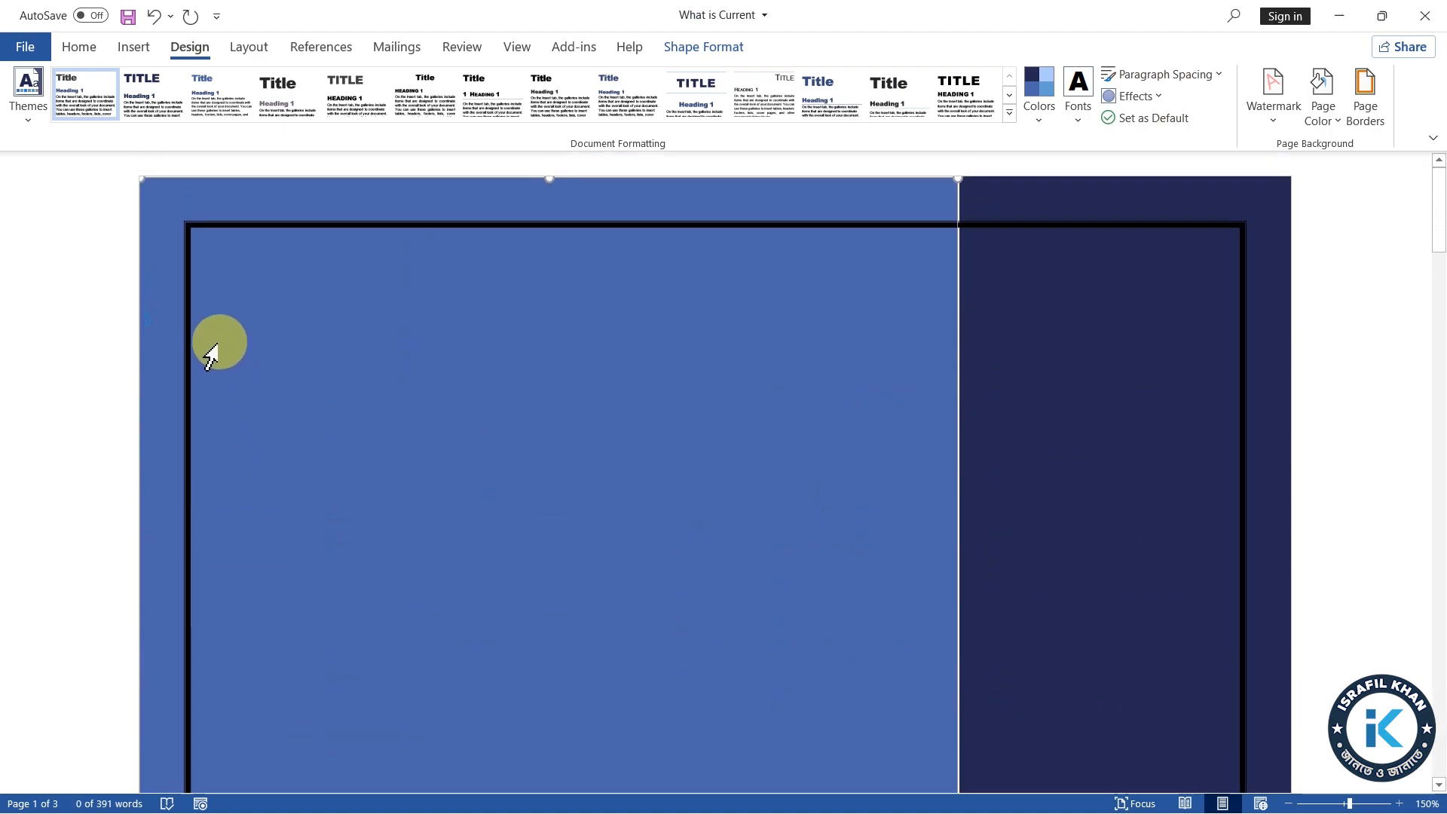
scroll(1007, 547, down, 4)
scroll(1006, 548, down, 20)
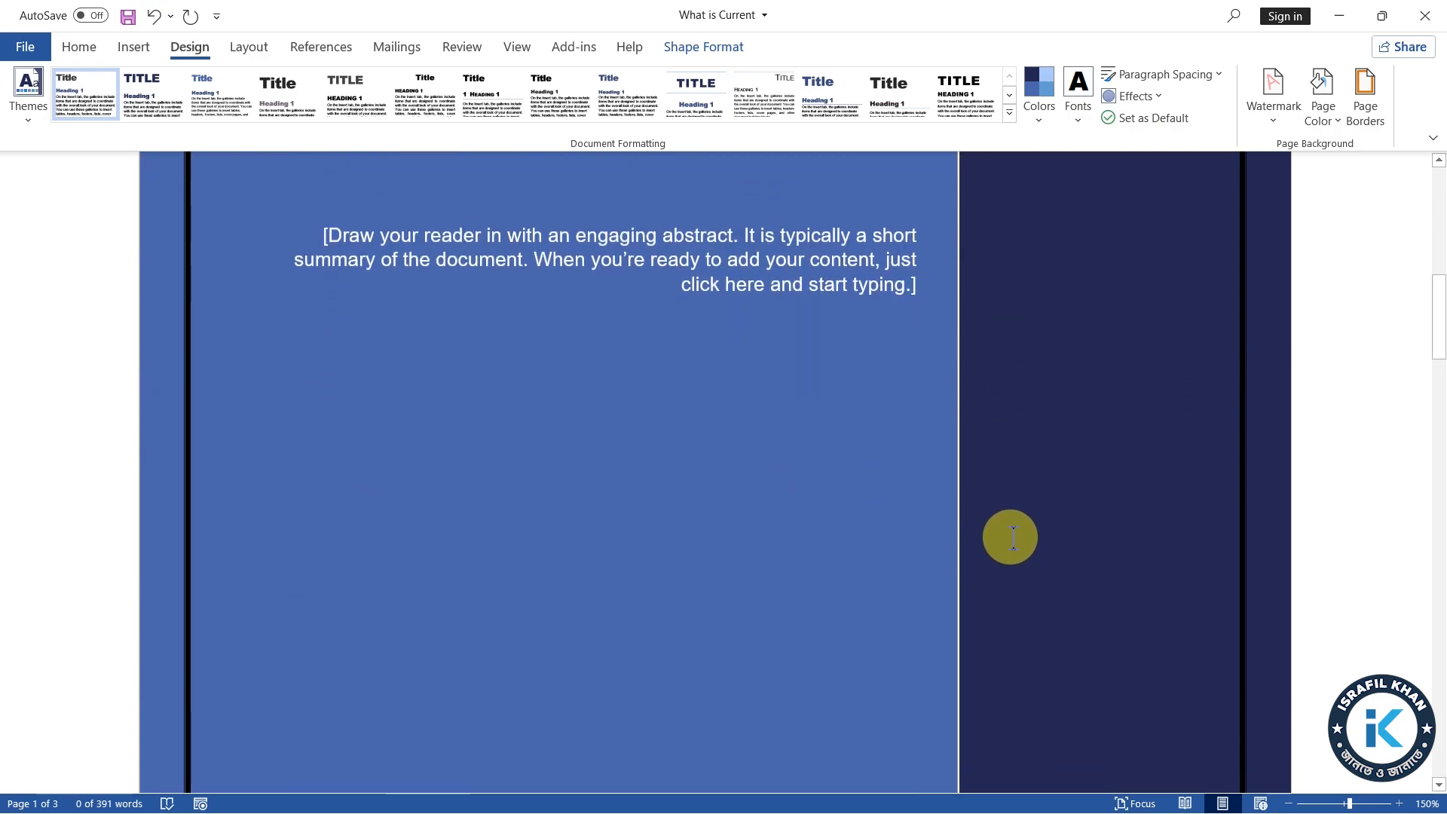
scroll(1040, 581, down, 6)
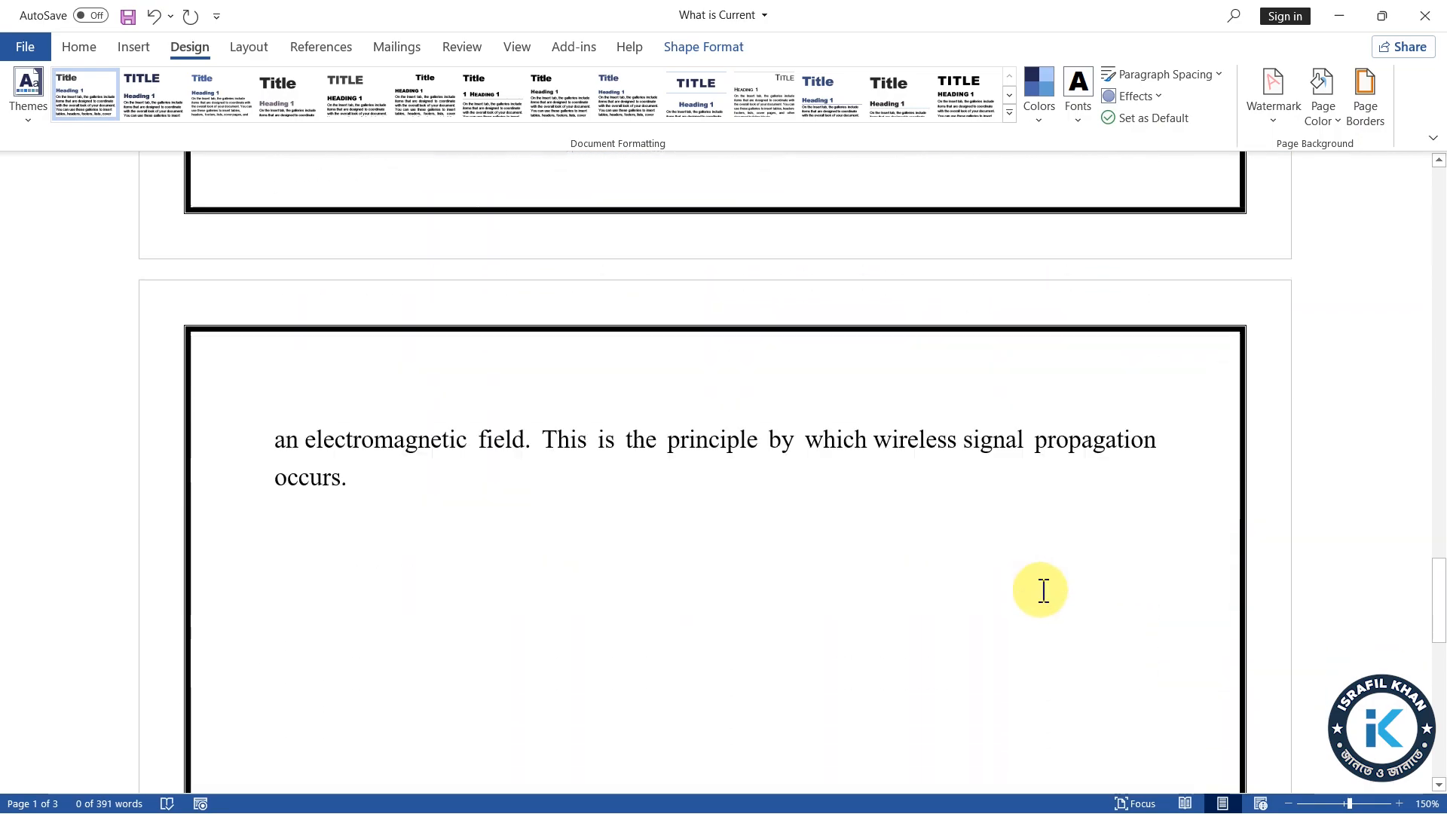
Insert a blue bevelled WordArt above the cover page title, with a box about 5.16" wide and 1.02" high
scroll(1043, 590, up, 10)
scroll(1051, 584, up, 10)
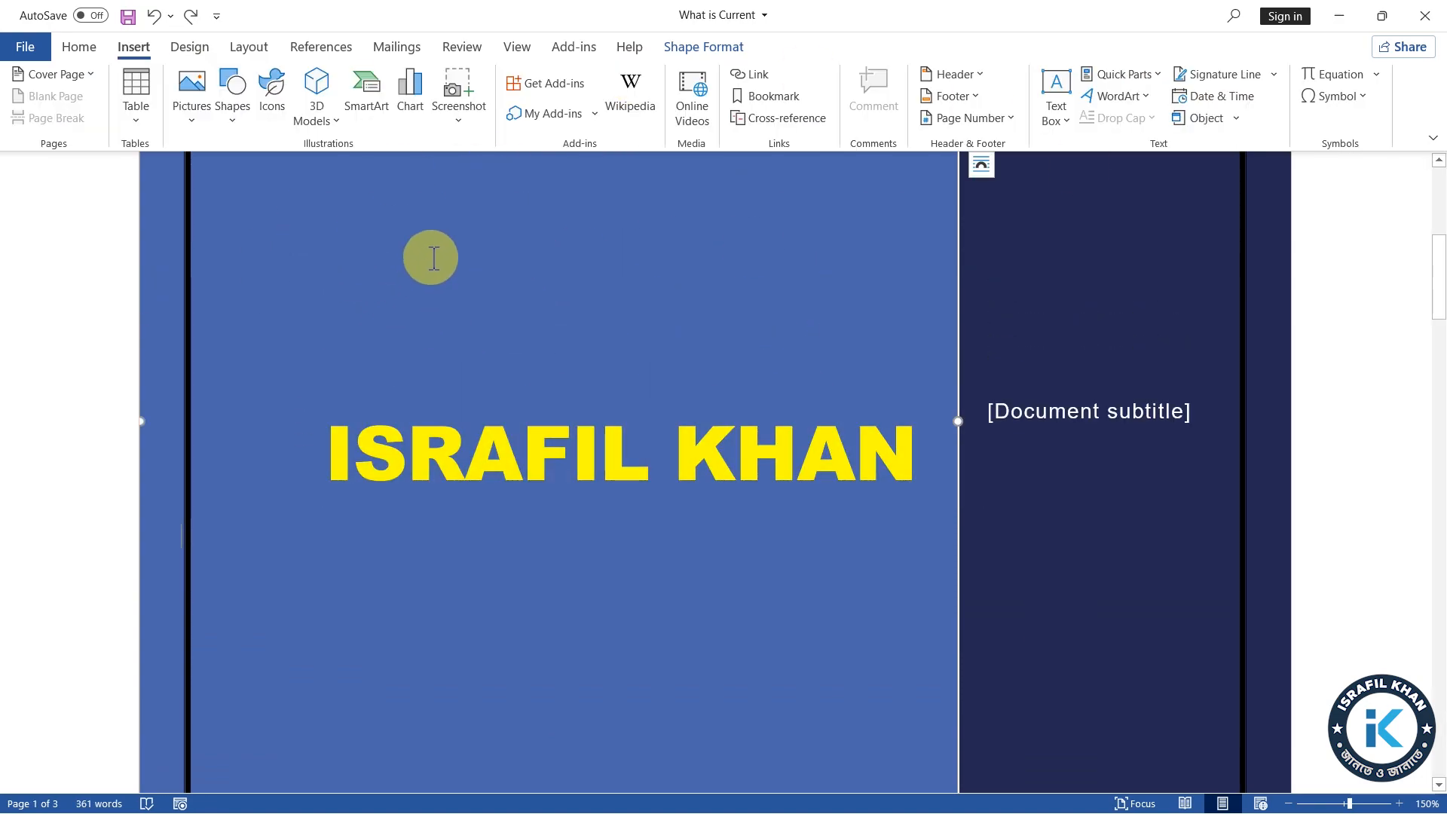
click(1149, 98)
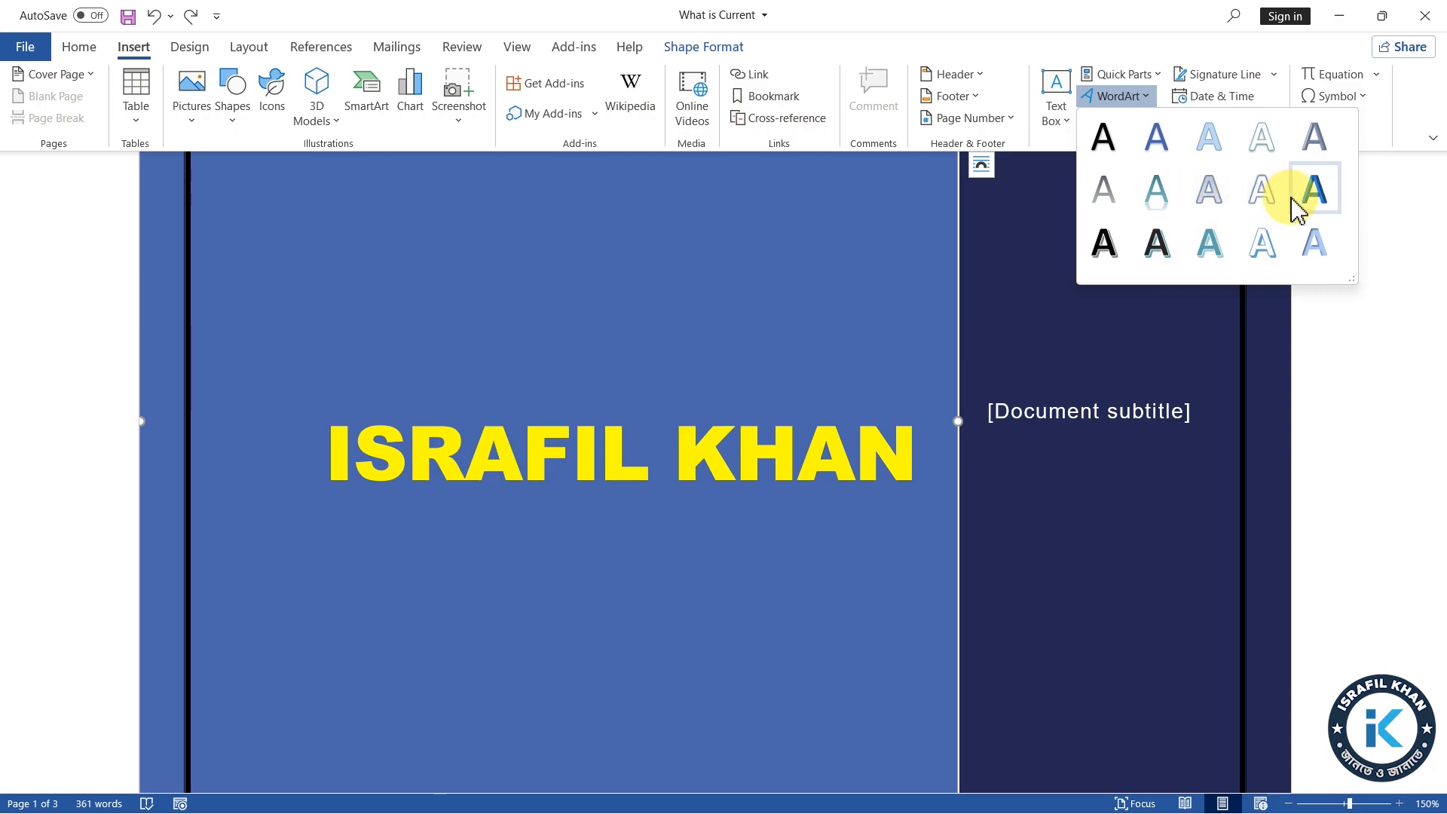
click(1315, 192)
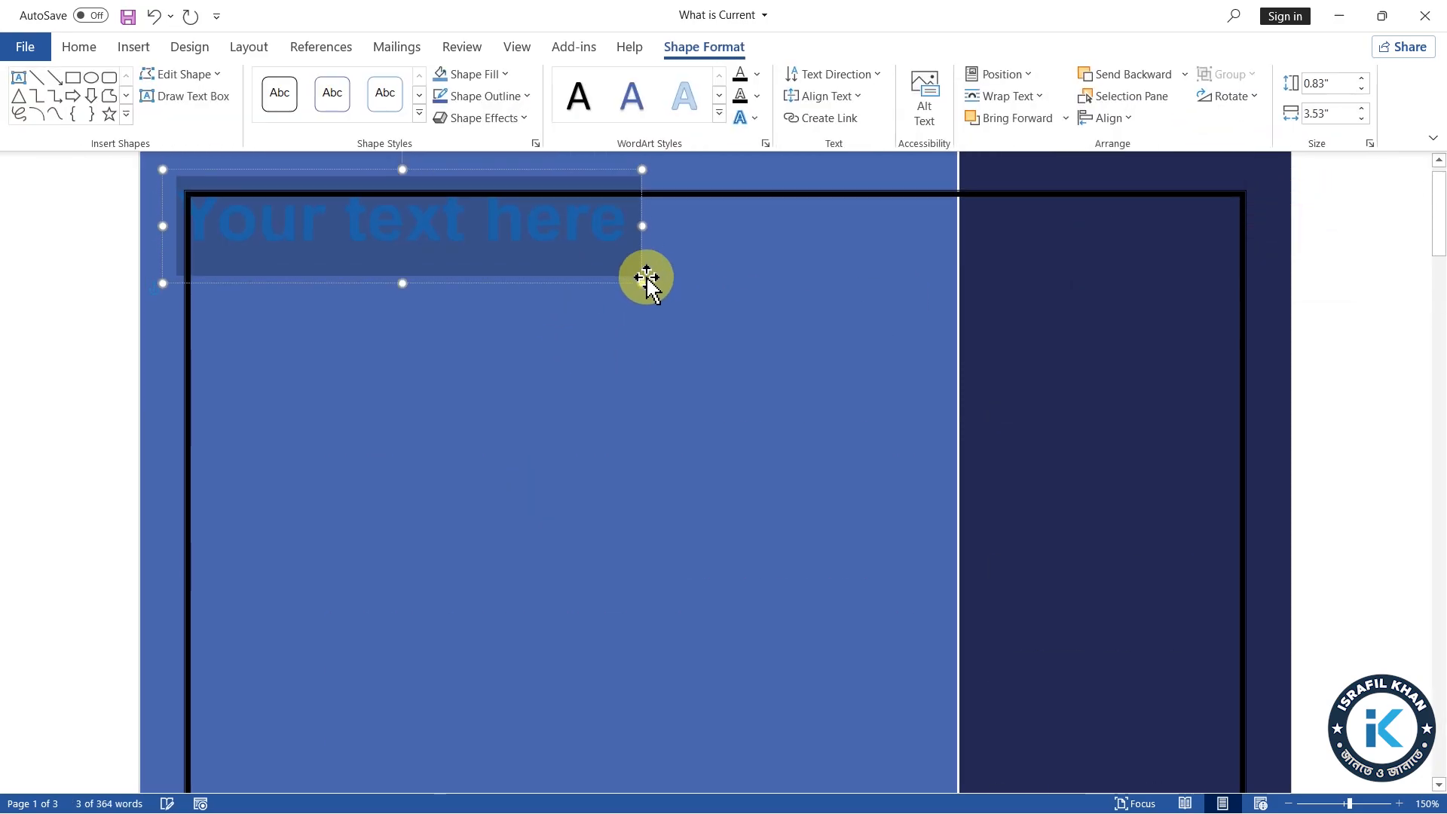
drag(642, 228, 860, 240)
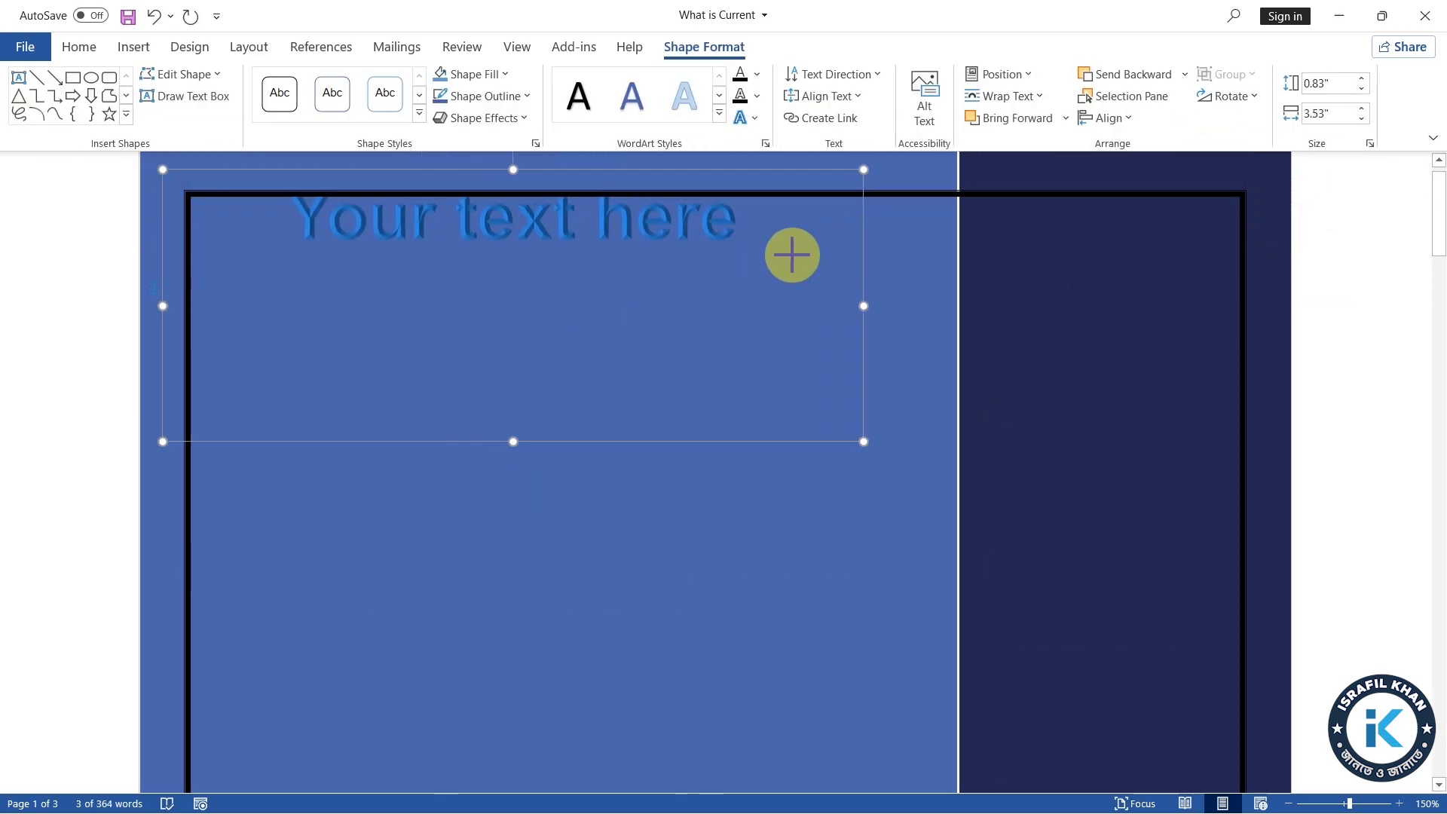
drag(510, 445, 570, 452)
Replace the WordArt placeholder text with "Online Learning"
click(709, 392)
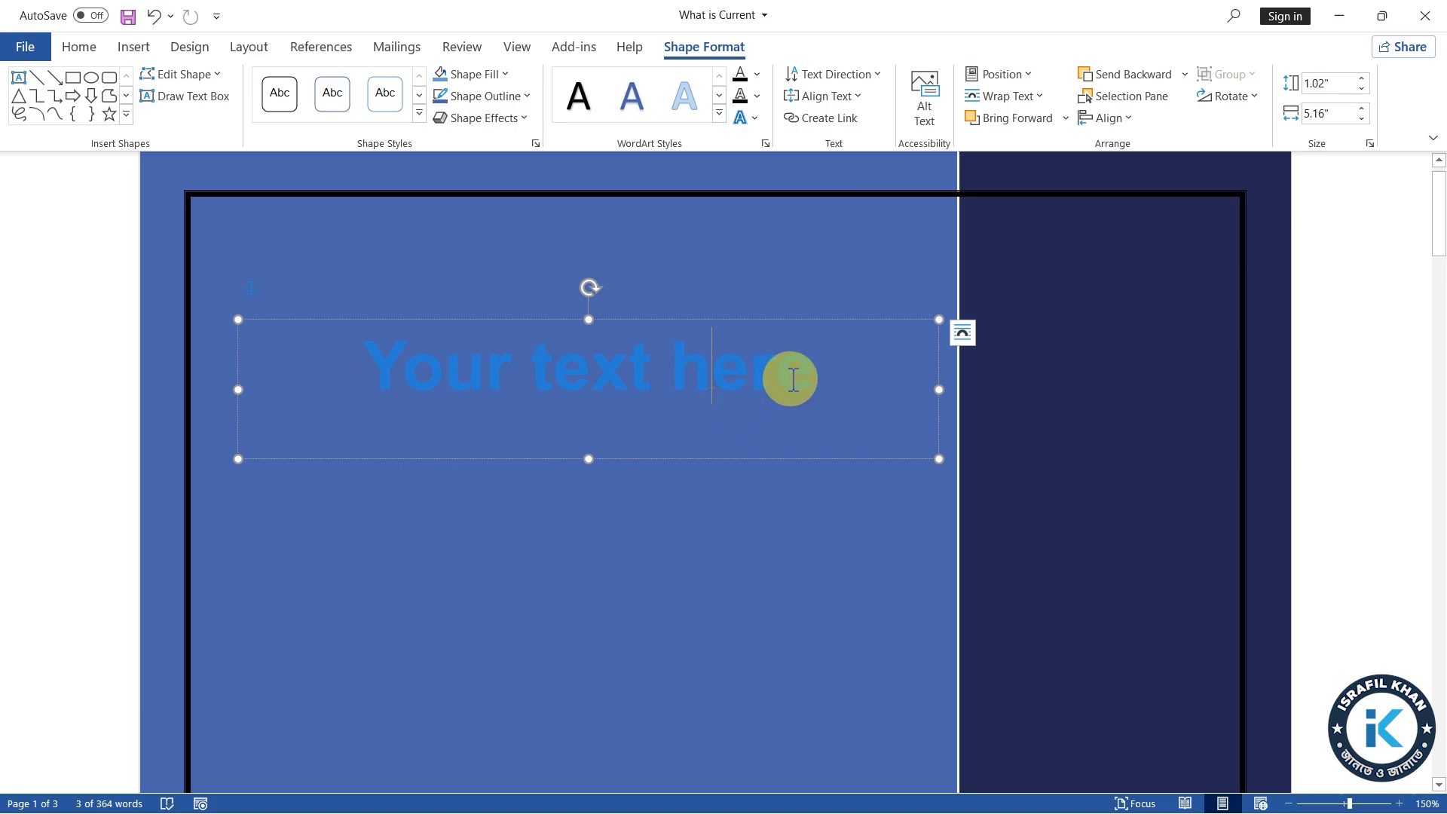
drag(825, 379, 434, 379)
scroll(620, 436, down, 4)
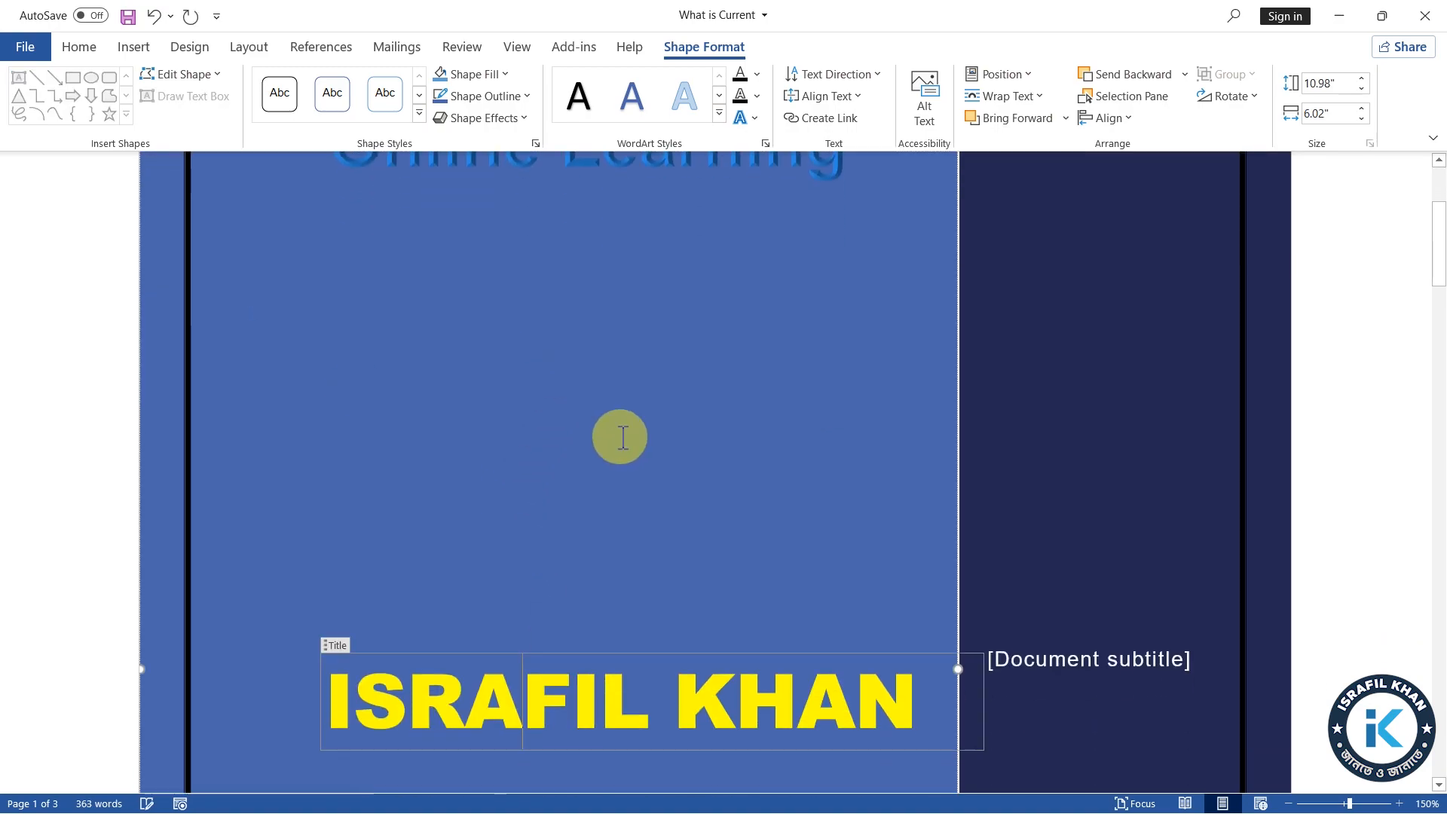
scroll(615, 467, up, 5)
Set the font colour of the "Online Learning" WordArt to the white theme colour
click(578, 423)
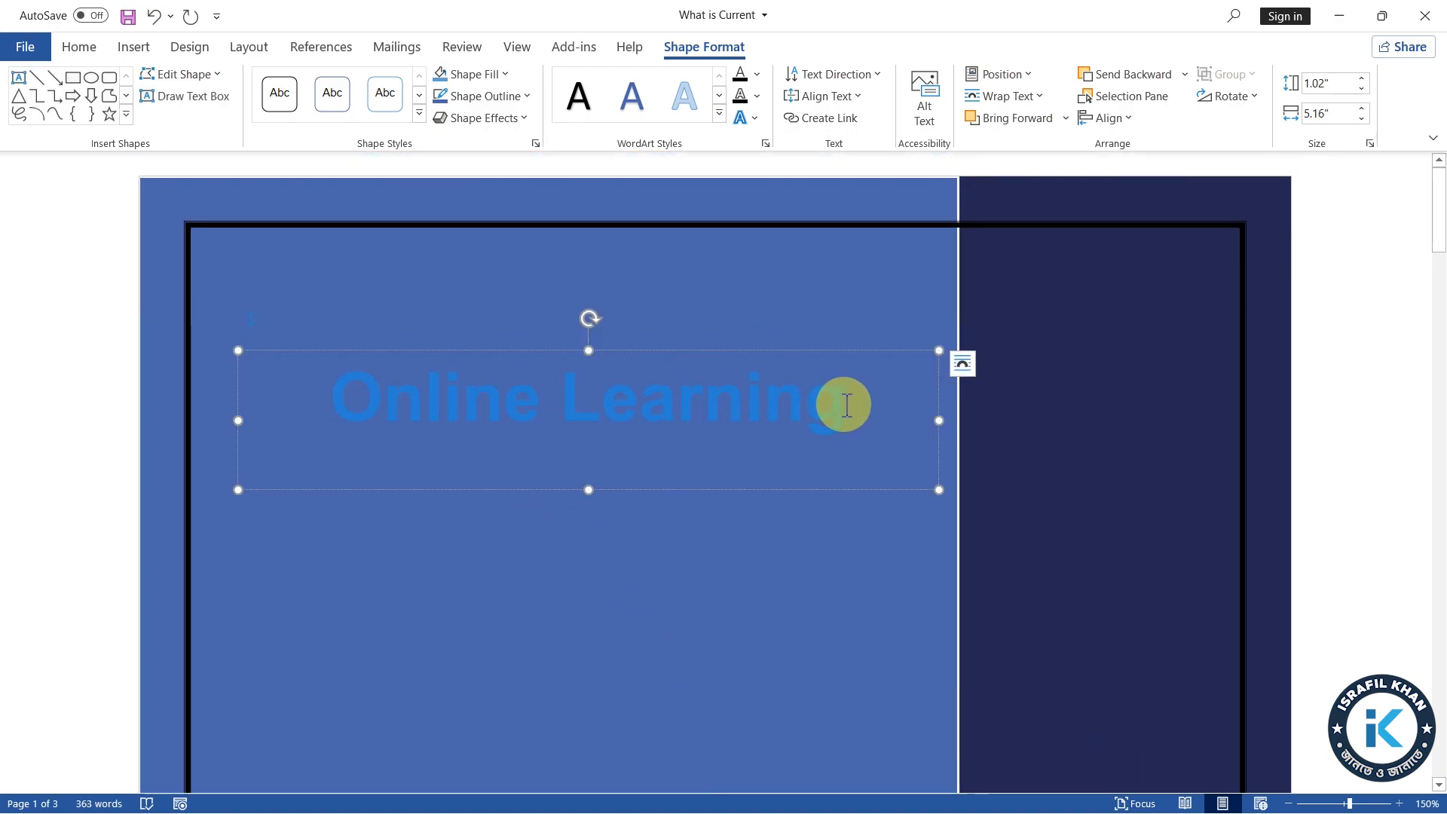
drag(843, 404, 355, 400)
click(84, 49)
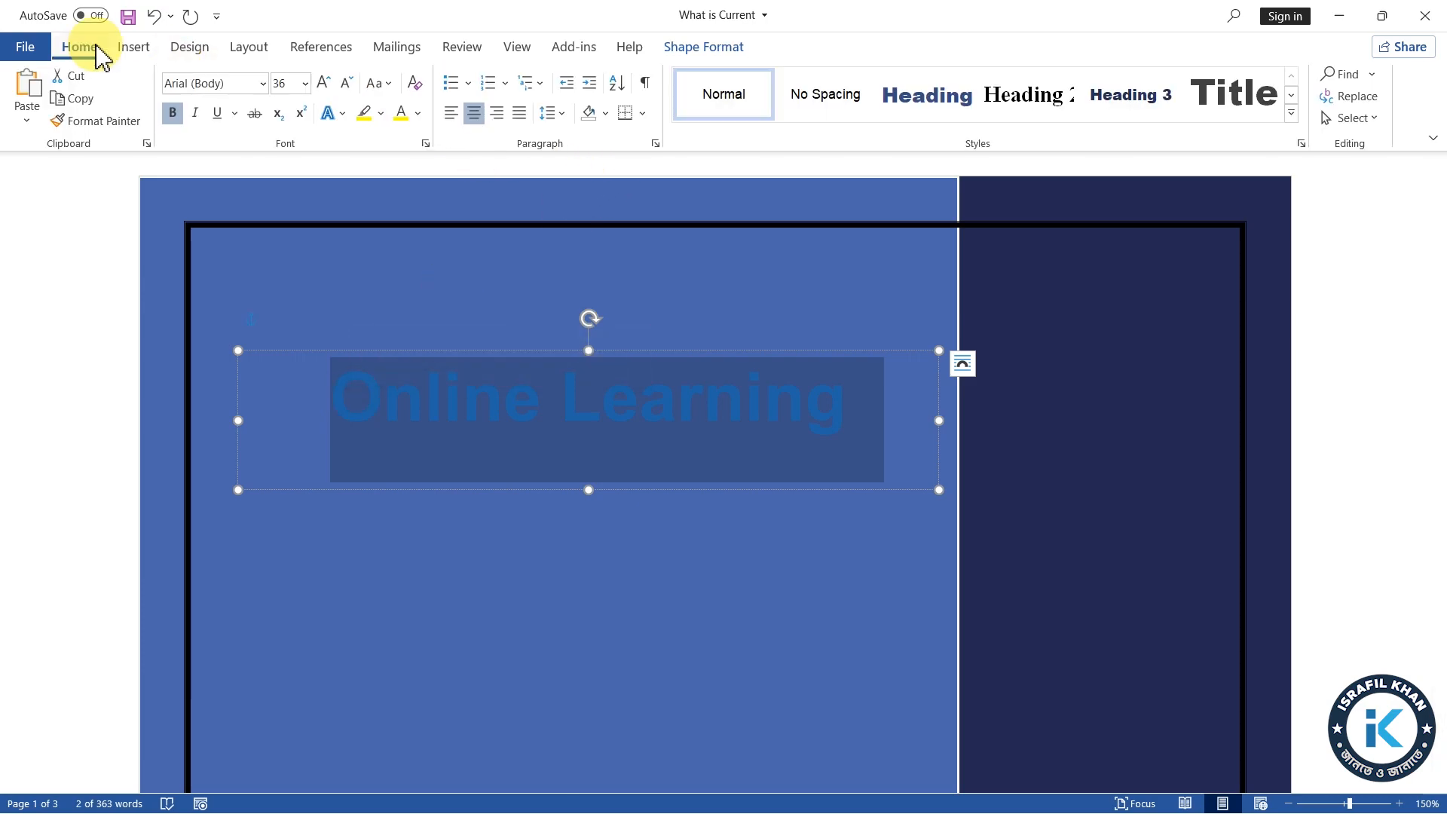
click(418, 115)
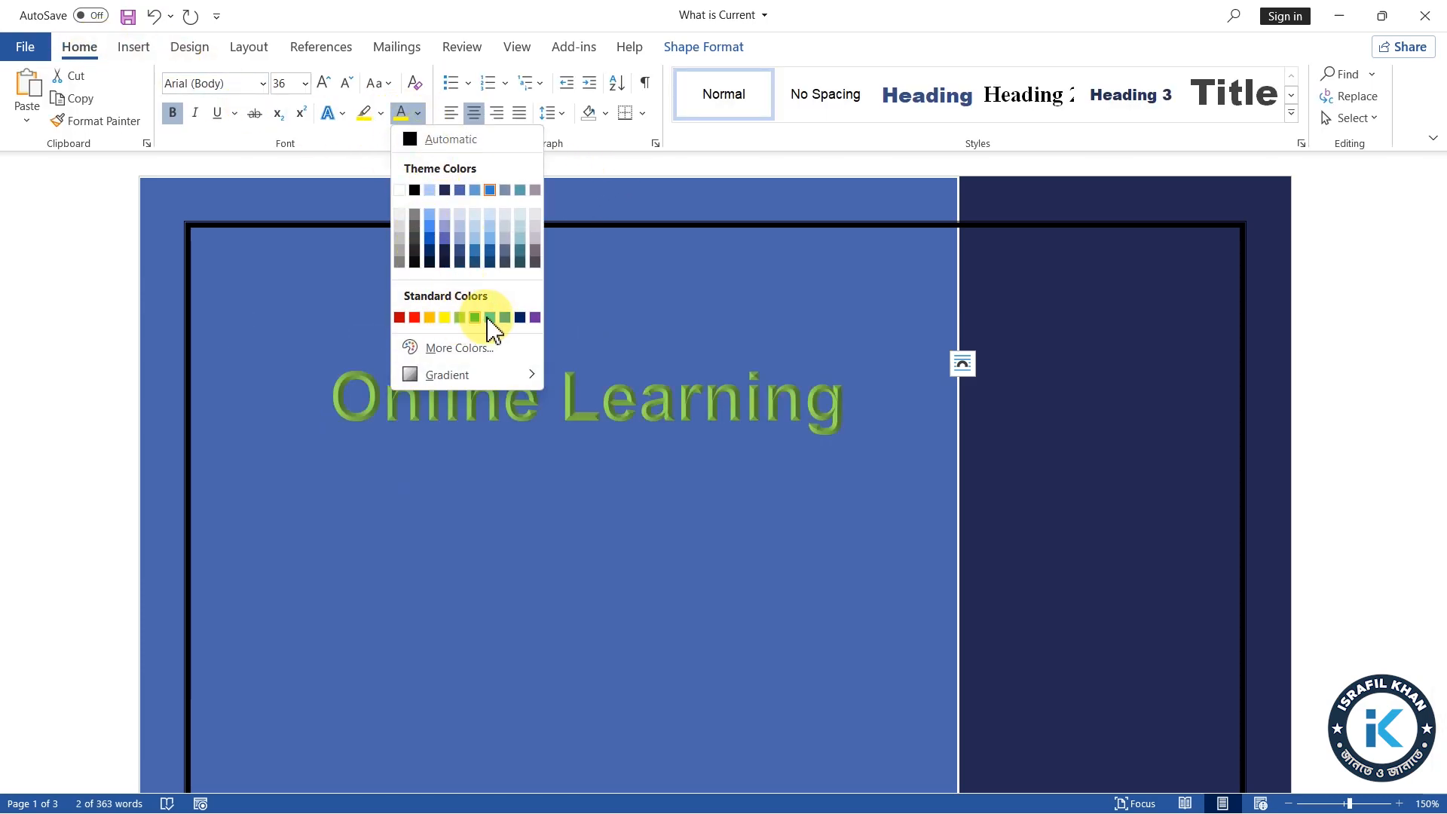
click(400, 190)
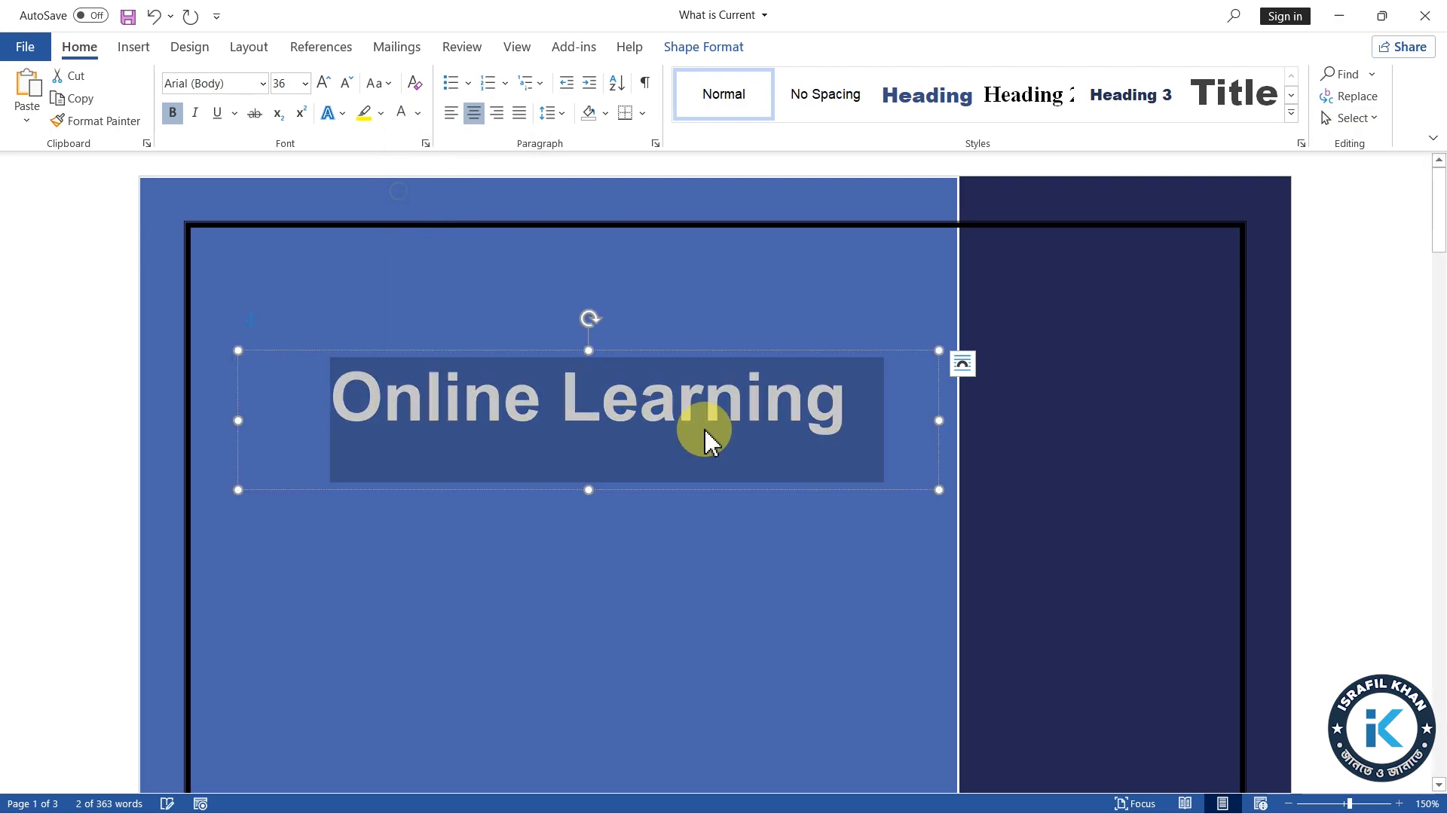
click(623, 513)
Change the font of the "Online Learning" WordArt to Arial Black
scroll(798, 544, up, 3)
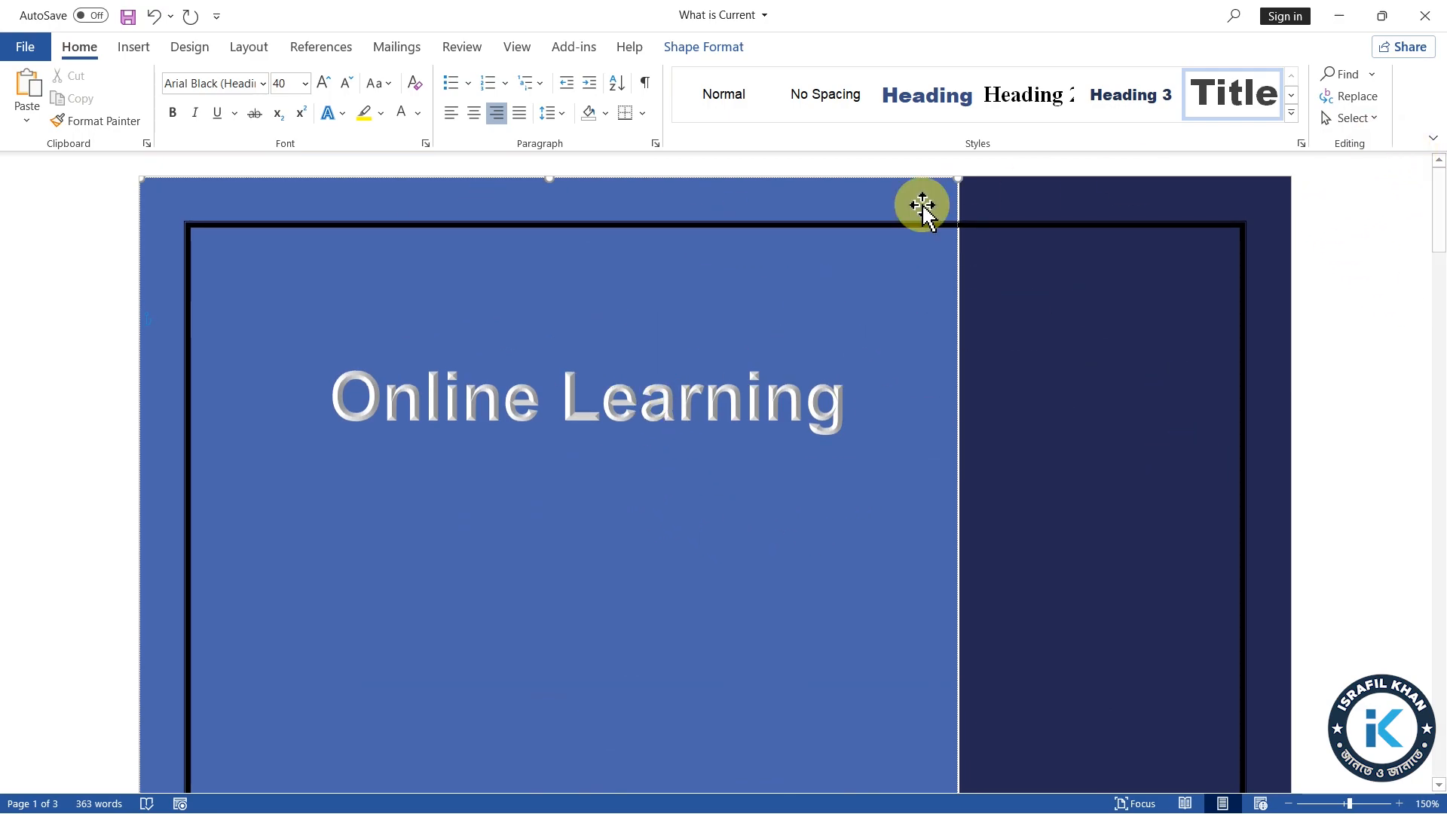
click(400, 366)
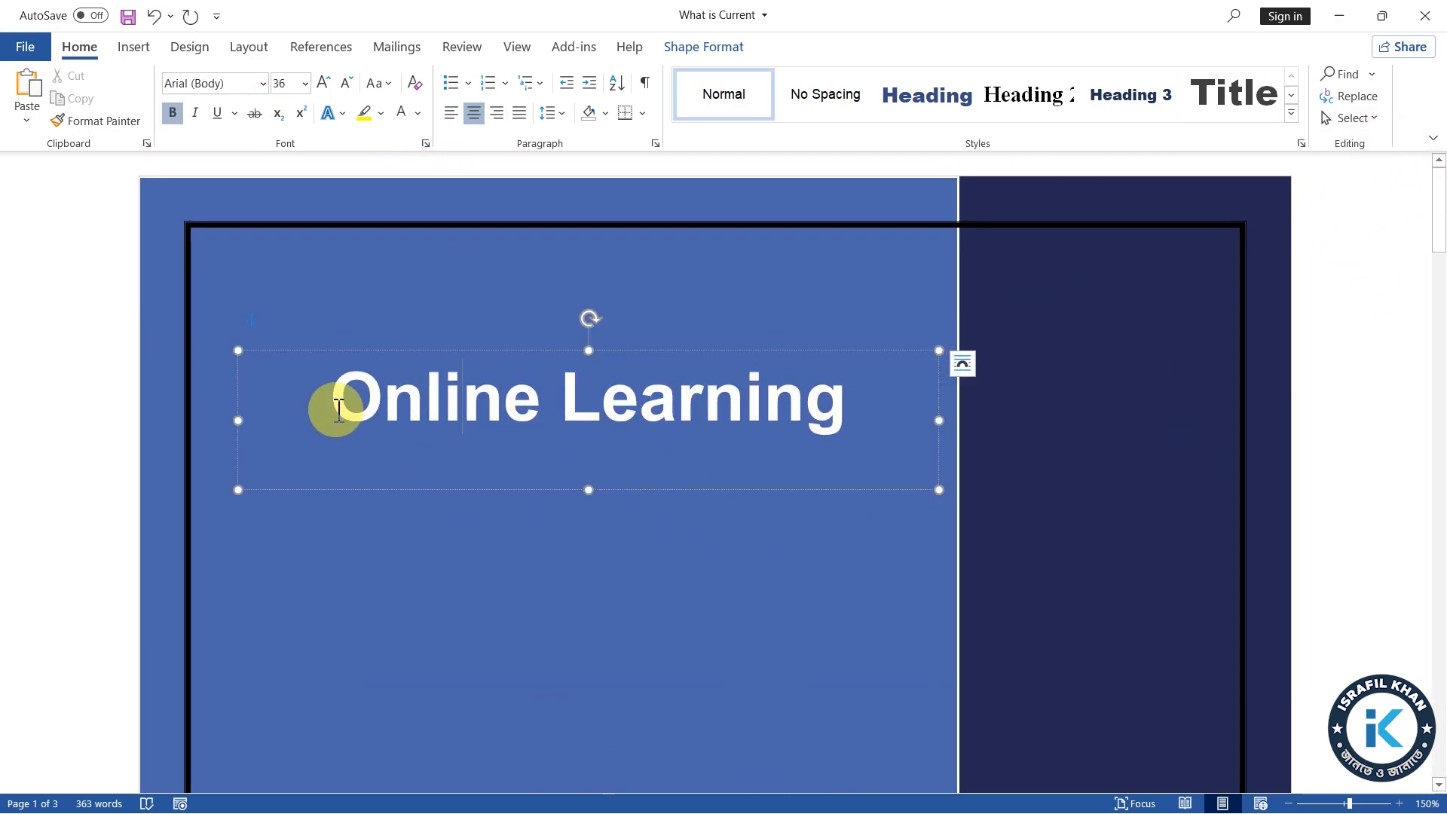
drag(336, 407, 988, 460)
click(263, 83)
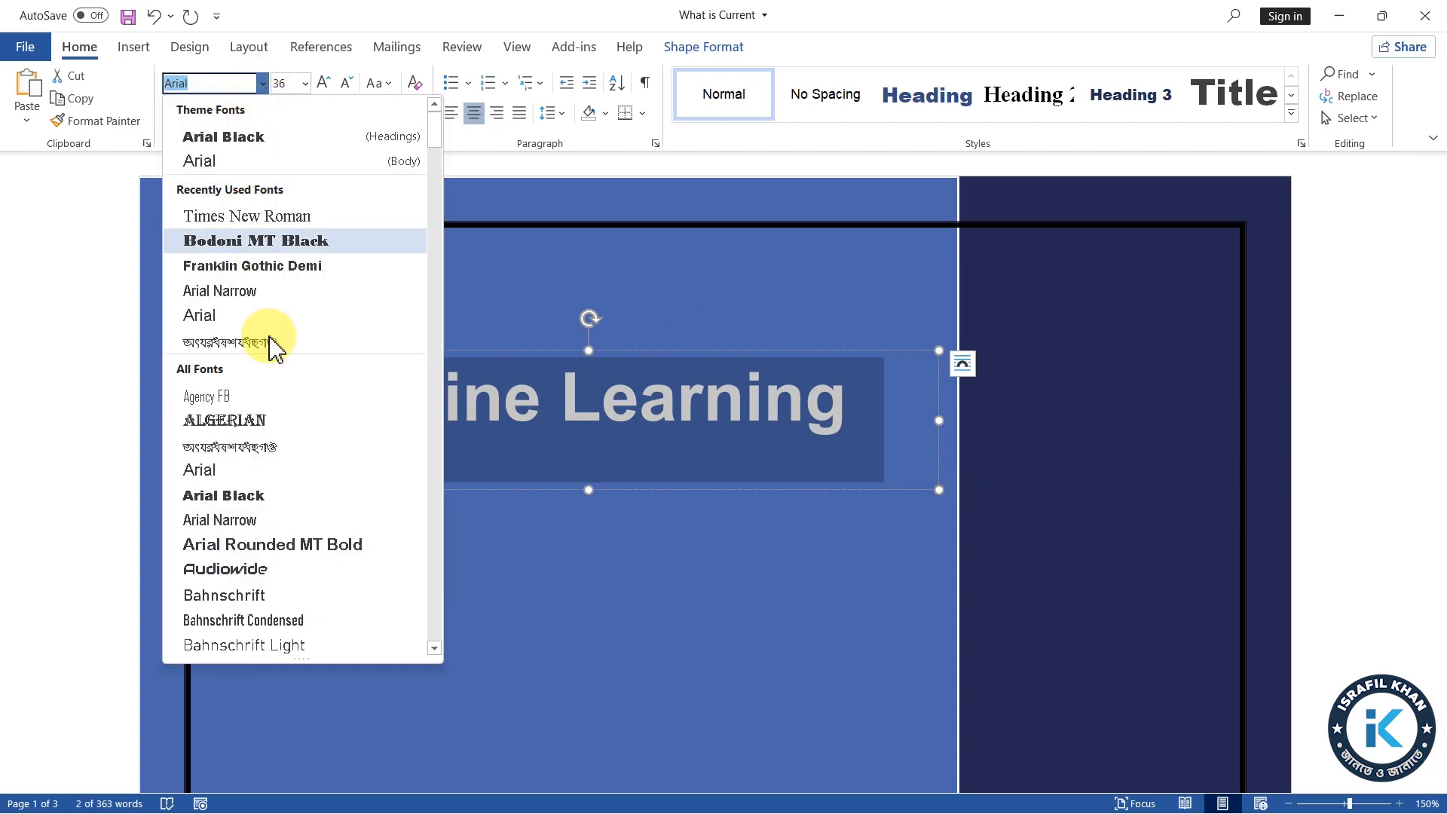
click(254, 495)
click(711, 578)
scroll(701, 558, down, 3)
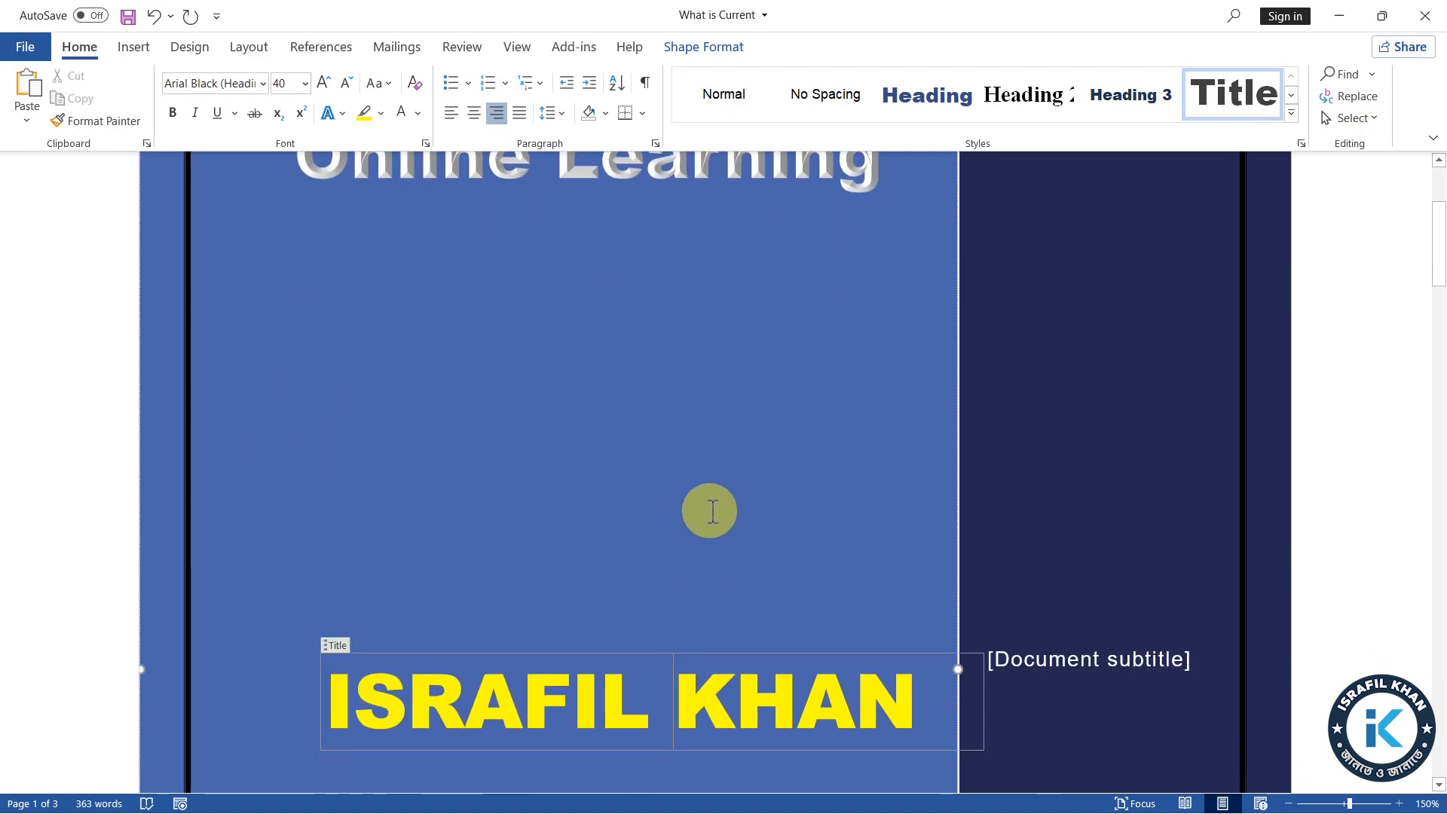
Add several blank lines between the end of the DC and AC paragraph and the Current density heading
scroll(707, 507, up, 4)
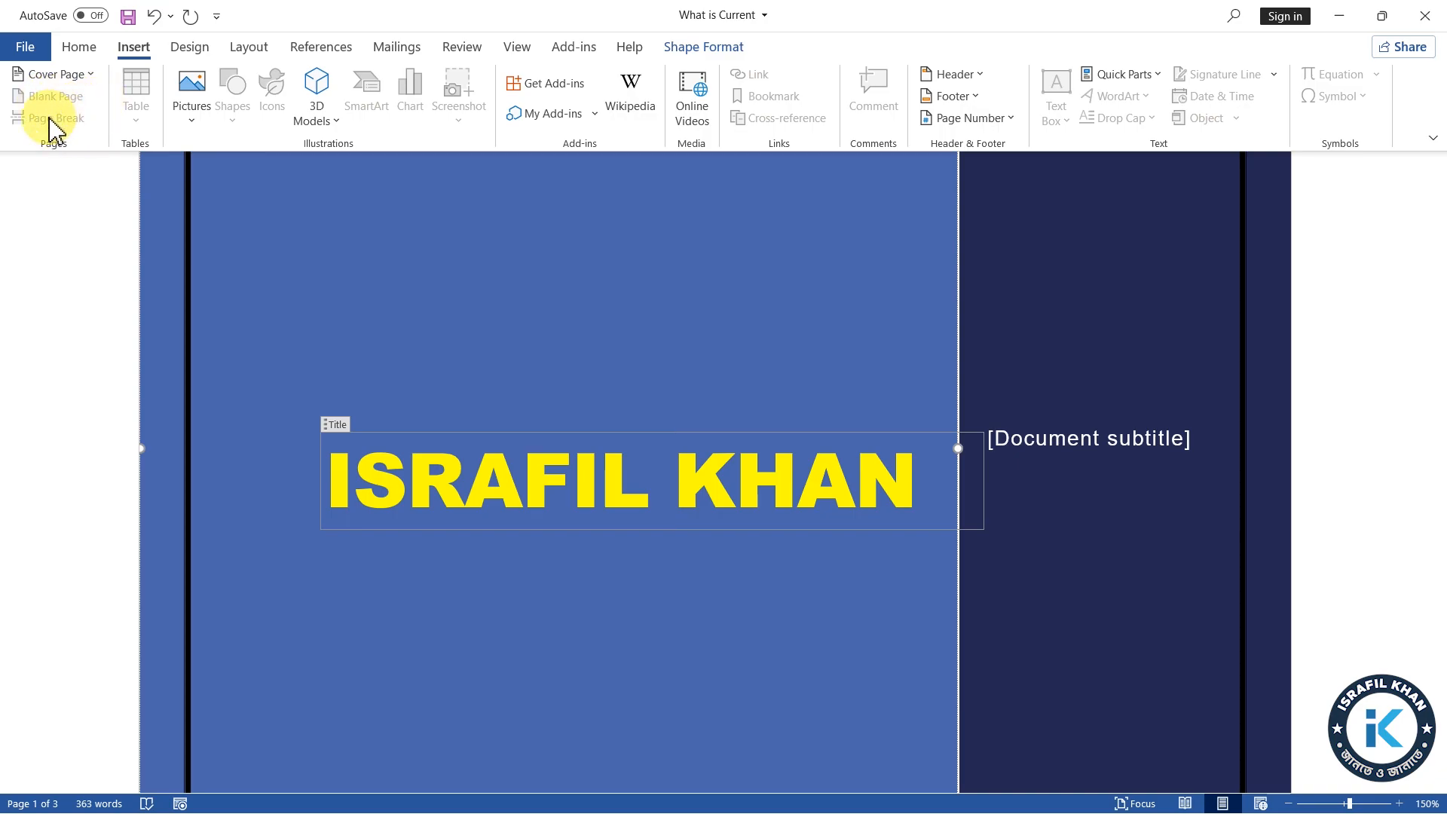
scroll(851, 535, down, 10)
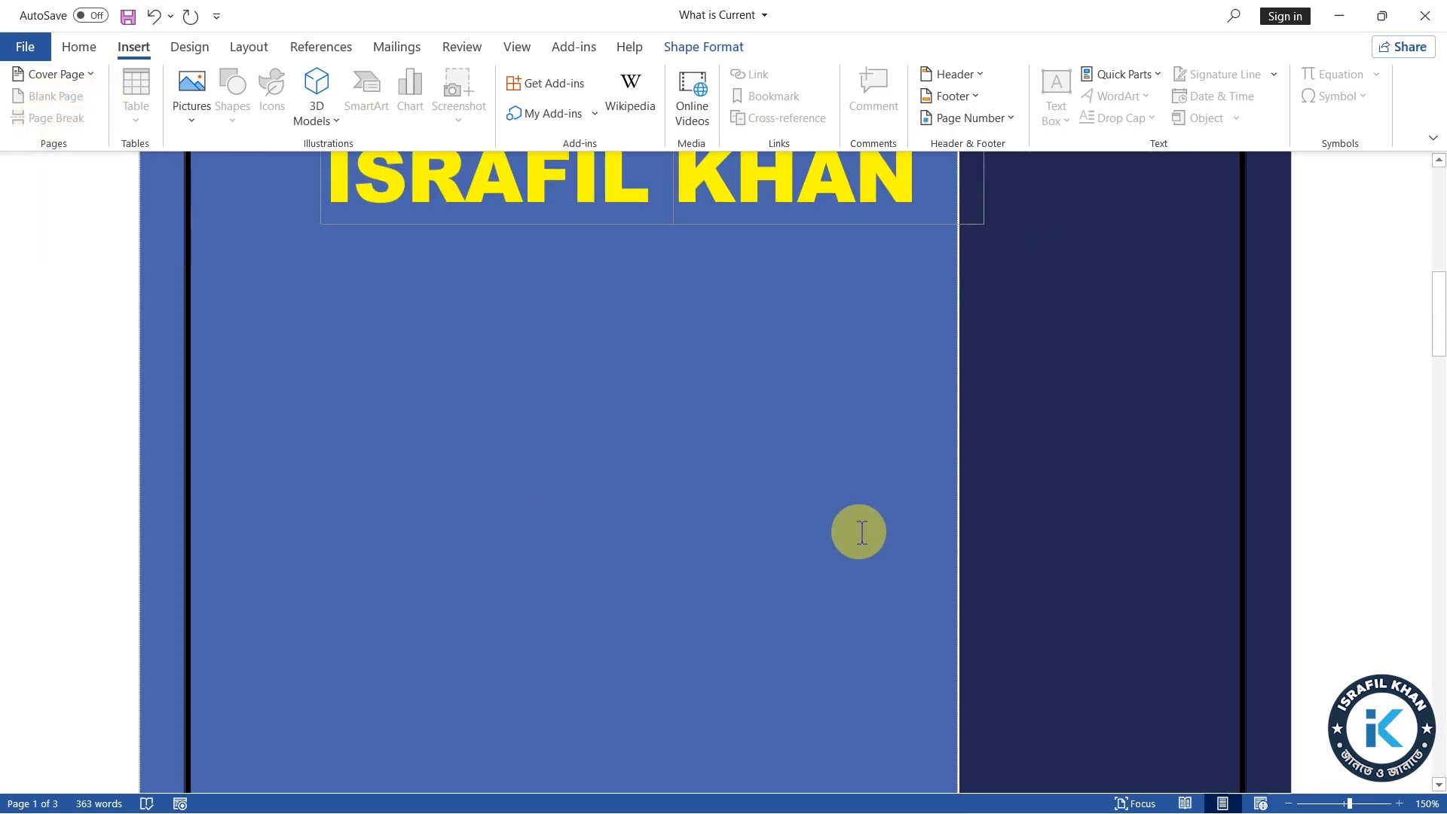
scroll(850, 545, down, 12)
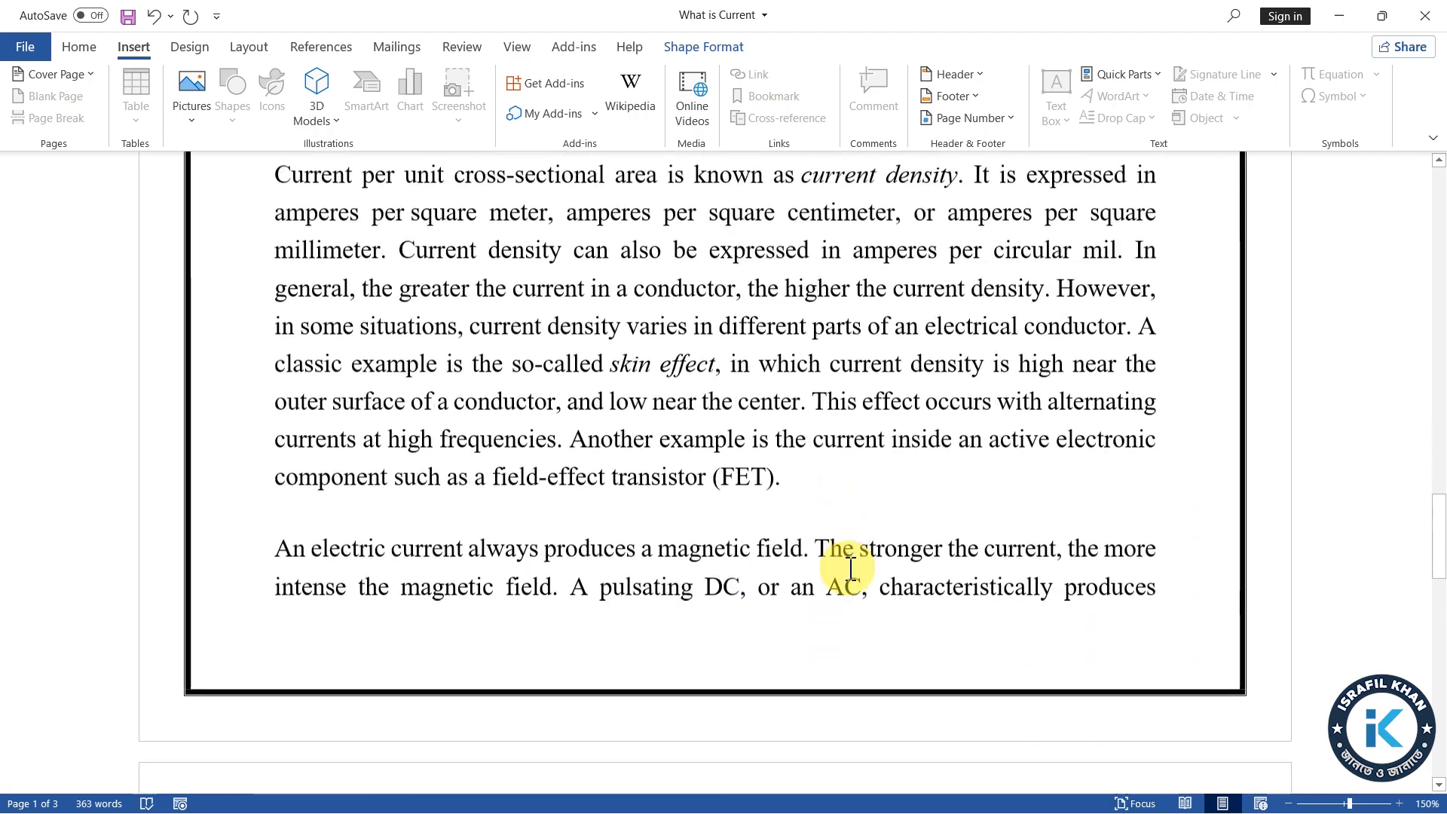
scroll(850, 576, up, 8)
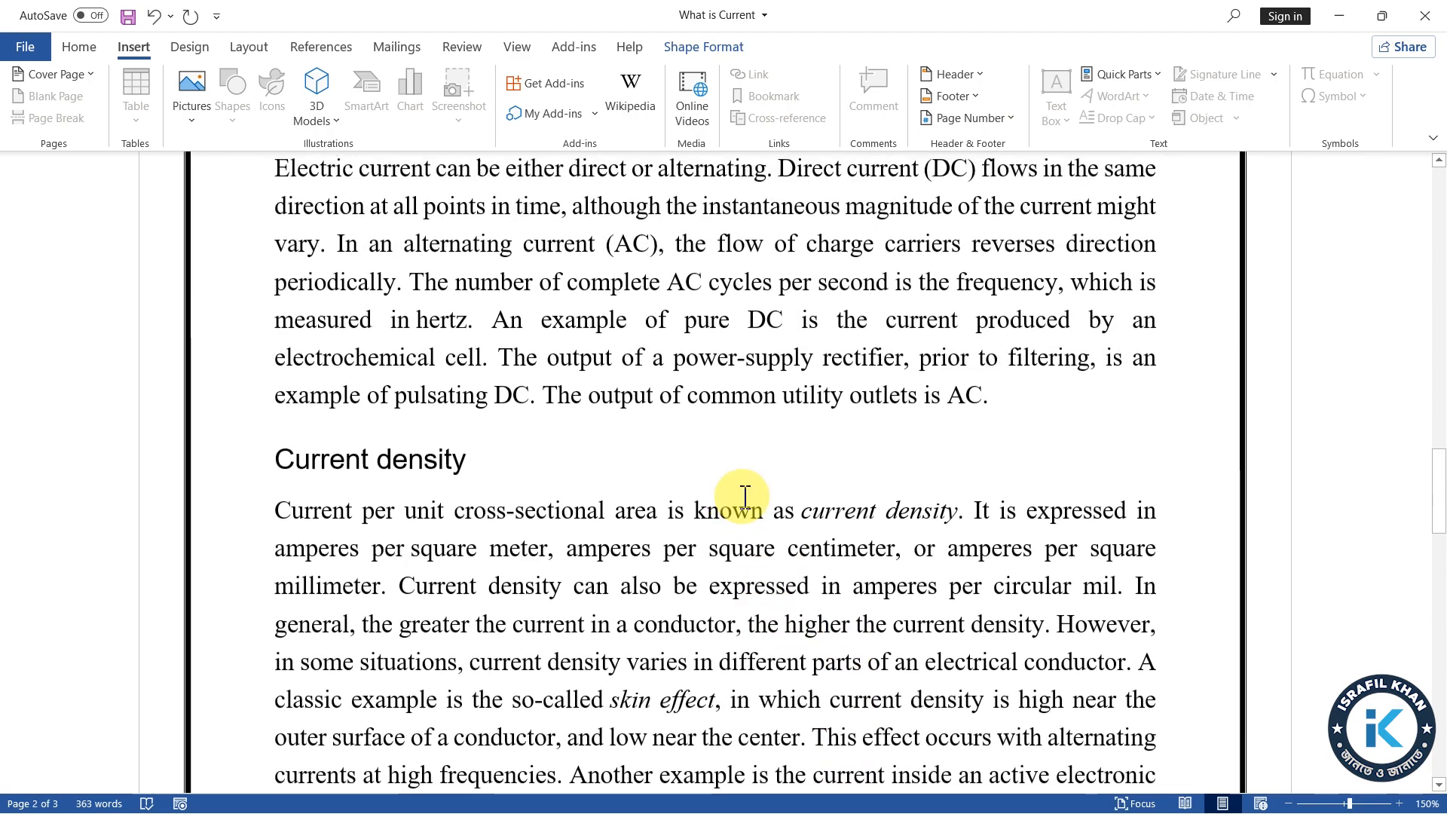
click(1001, 403)
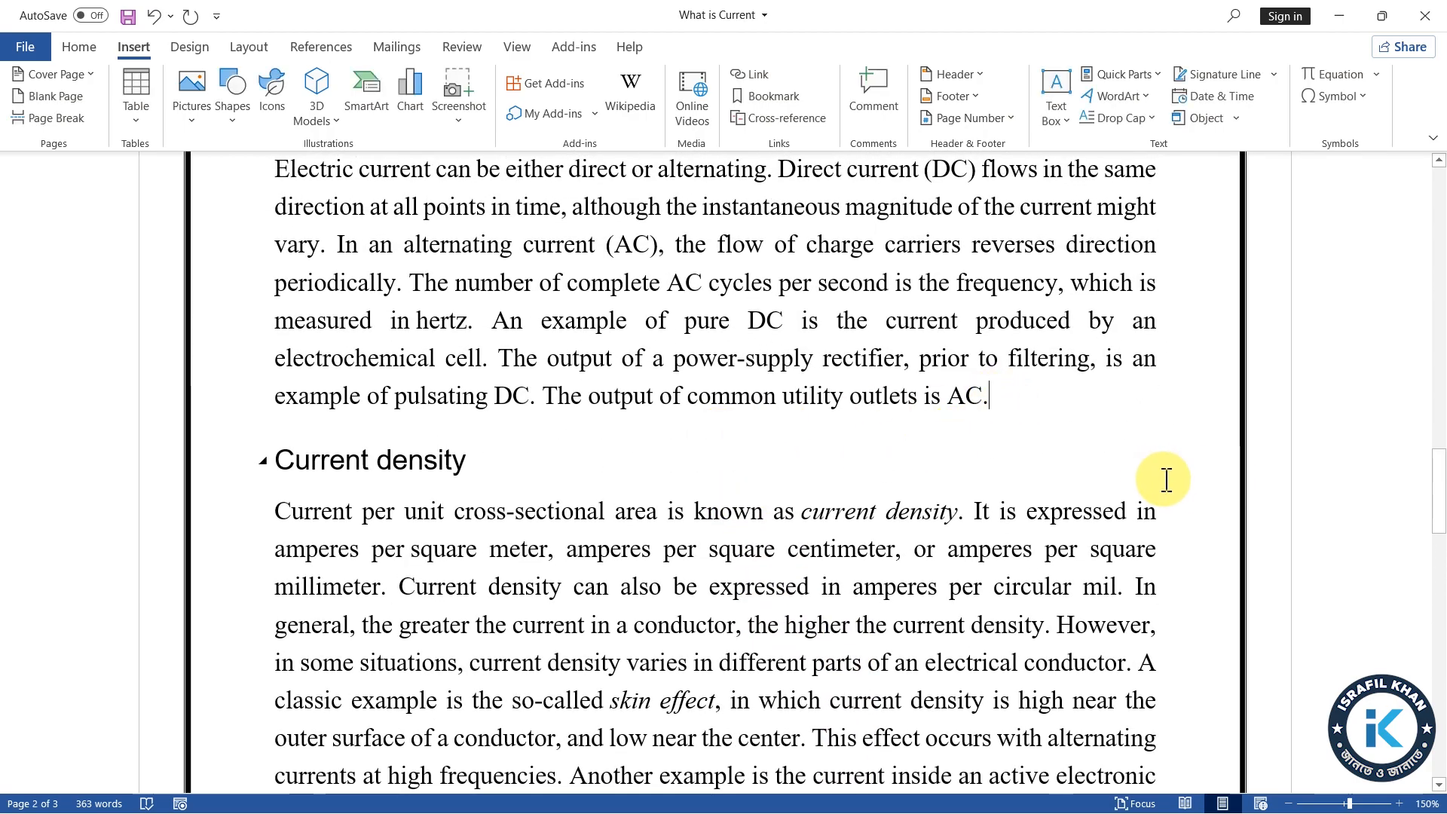
key(Return)
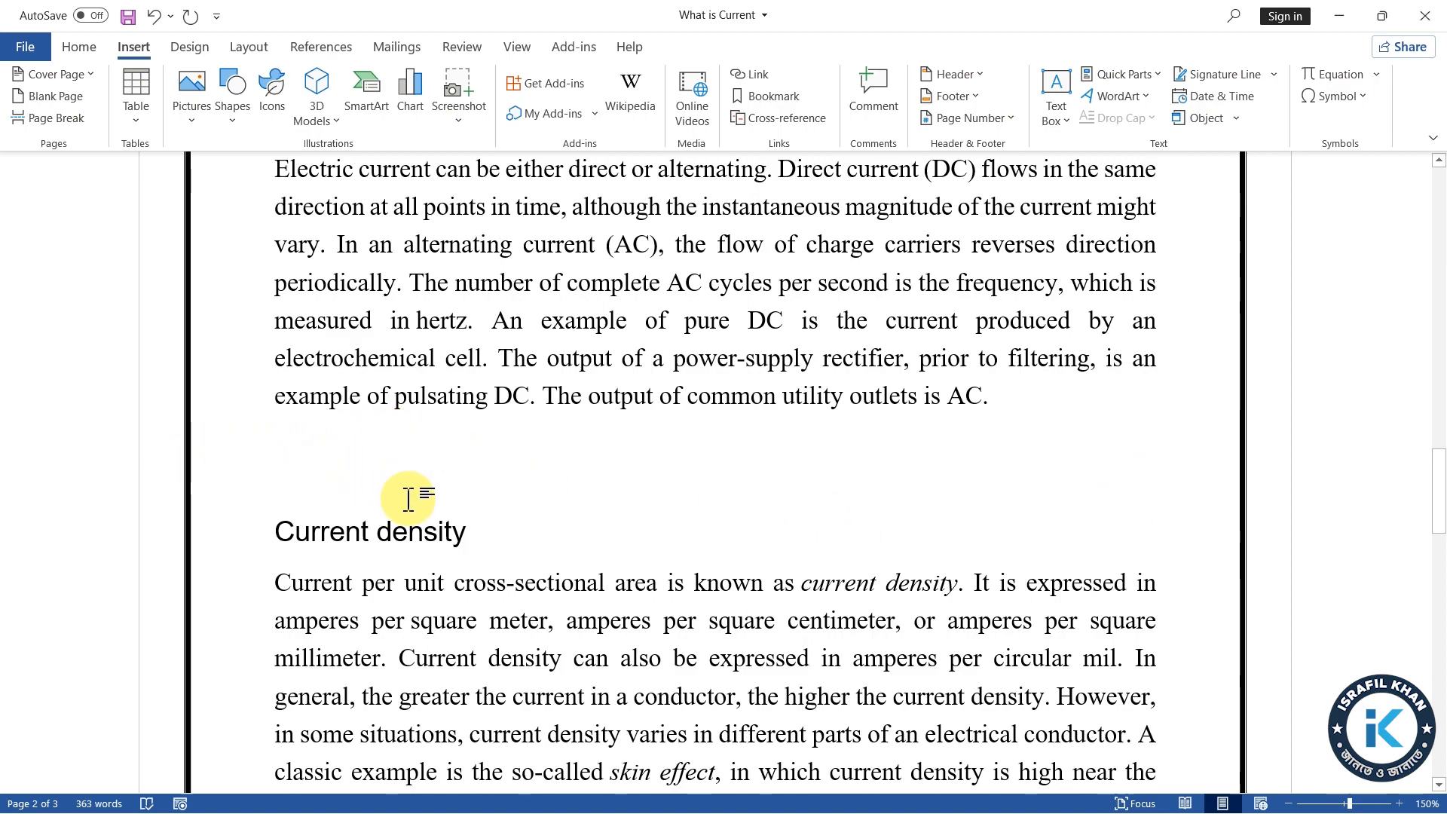
key(Return)
key(Return)
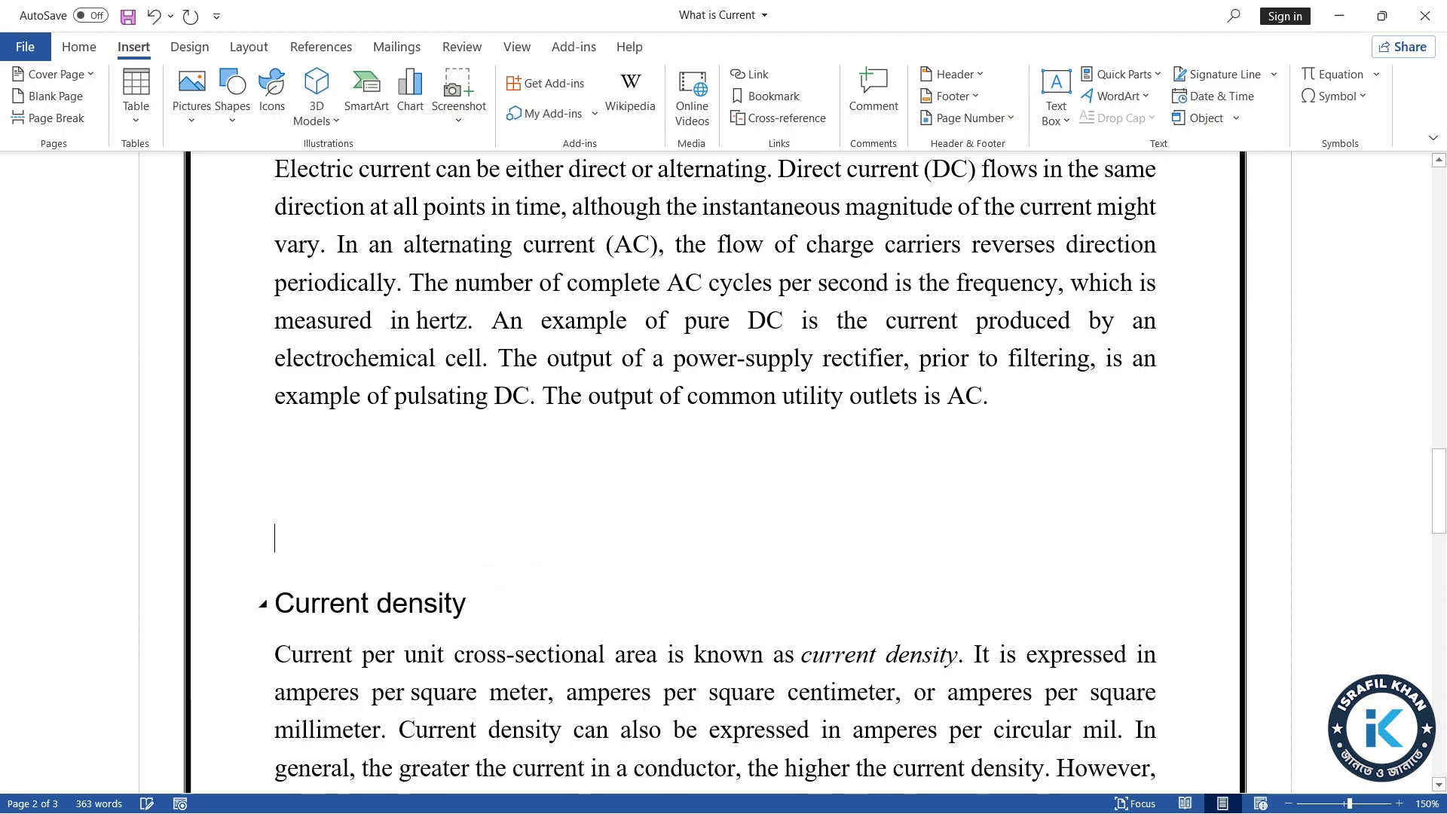
scroll(549, 604, down, 3)
key(Return)
scroll(782, 646, down, 5)
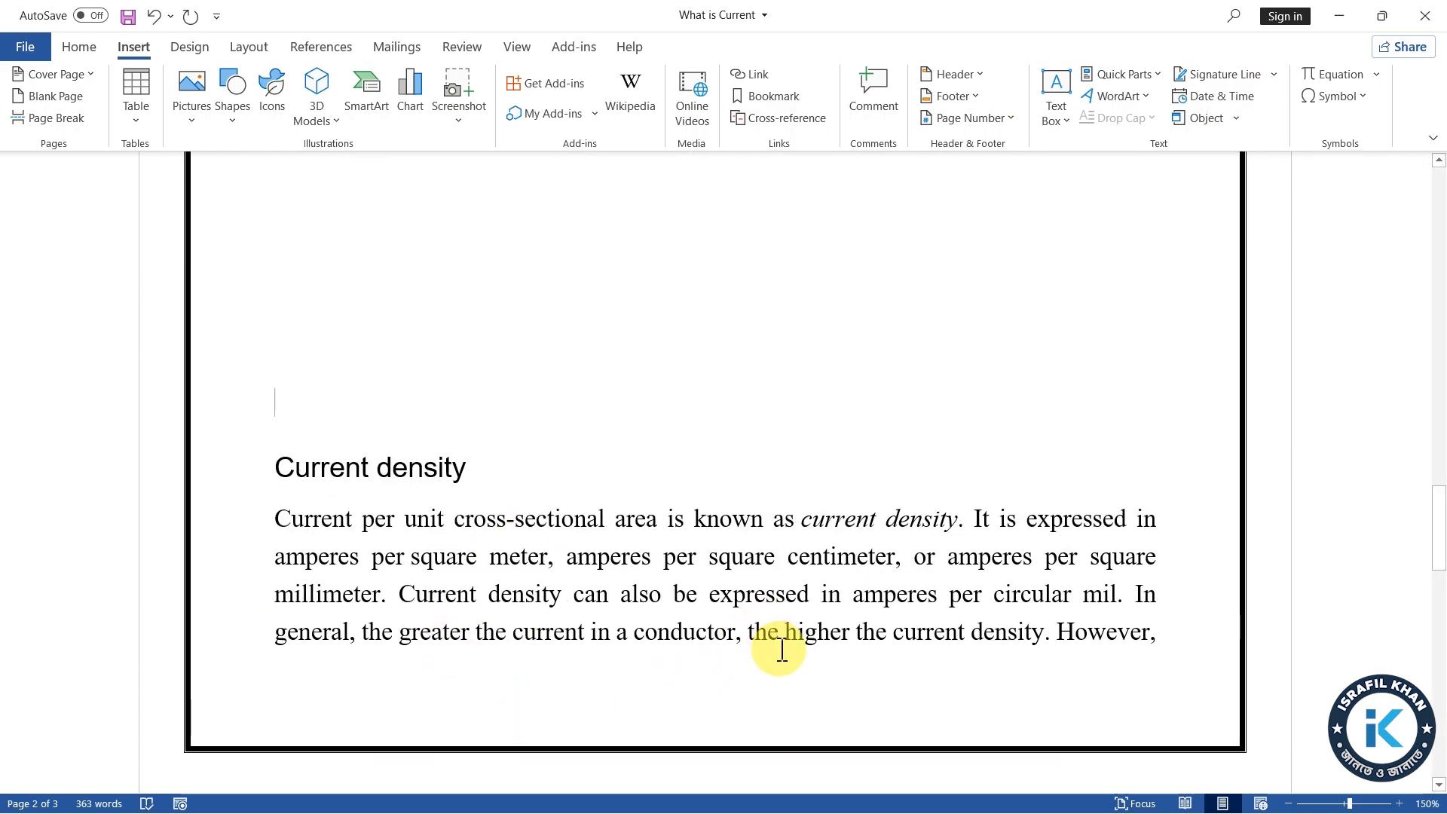
scroll(808, 650, down, 3)
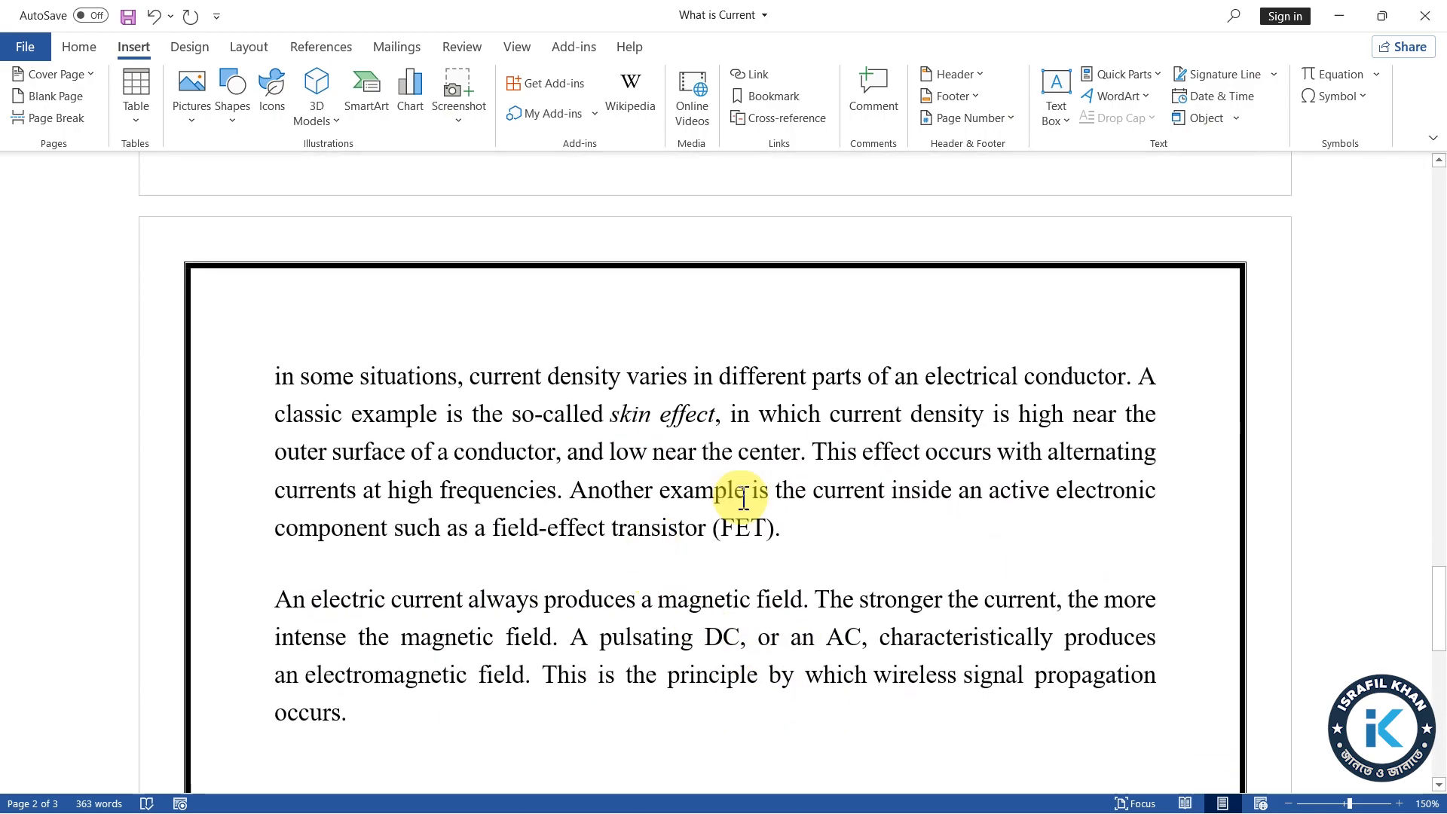
scroll(777, 519, up, 9)
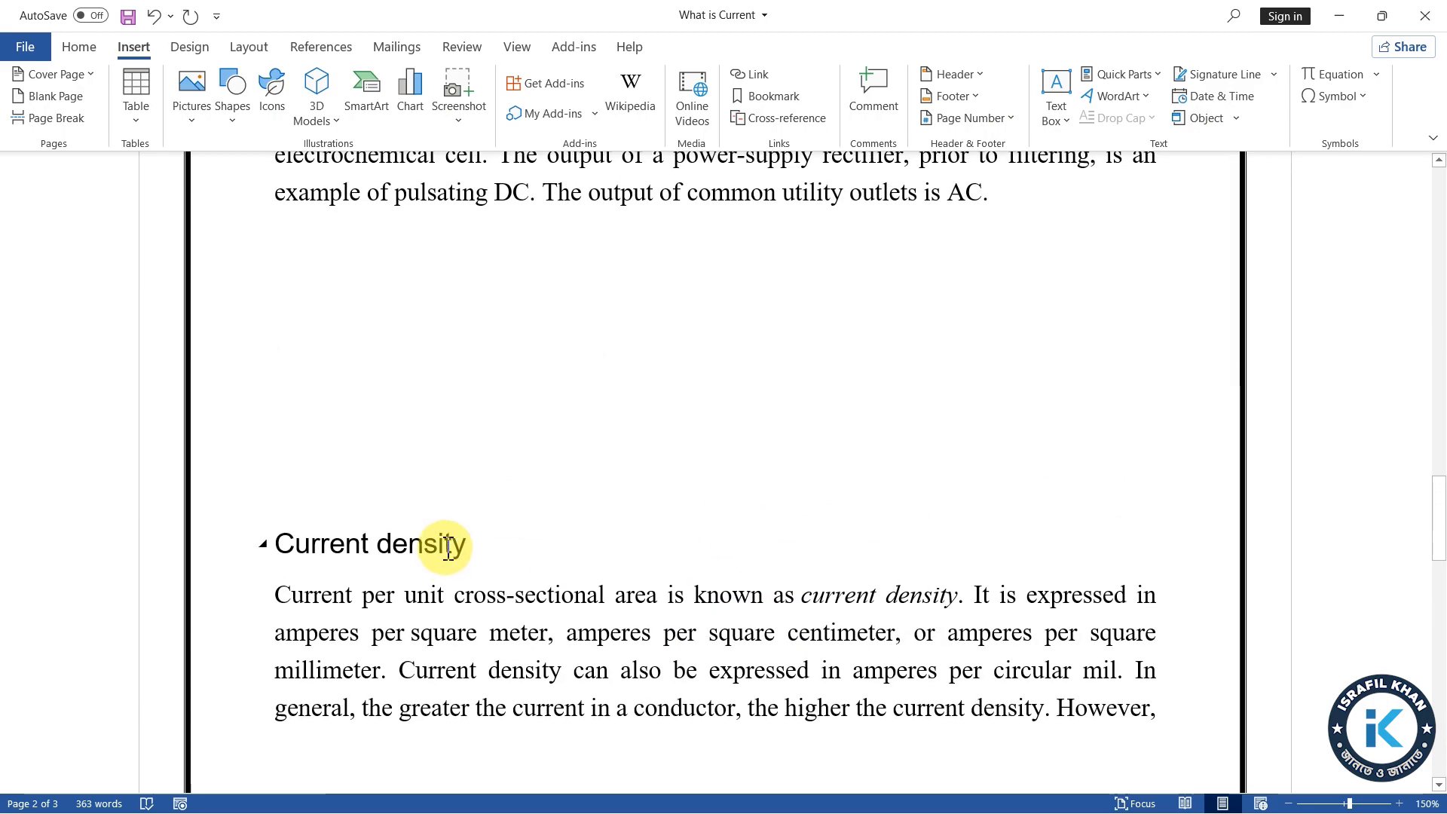
Delete the extra blank lines above the Current density heading, leaving a single empty line
key(BackSpace)
key(BackSpace)
key(BackSpace)
key(BackSpace)
key(BackSpace)
key(BackSpace)
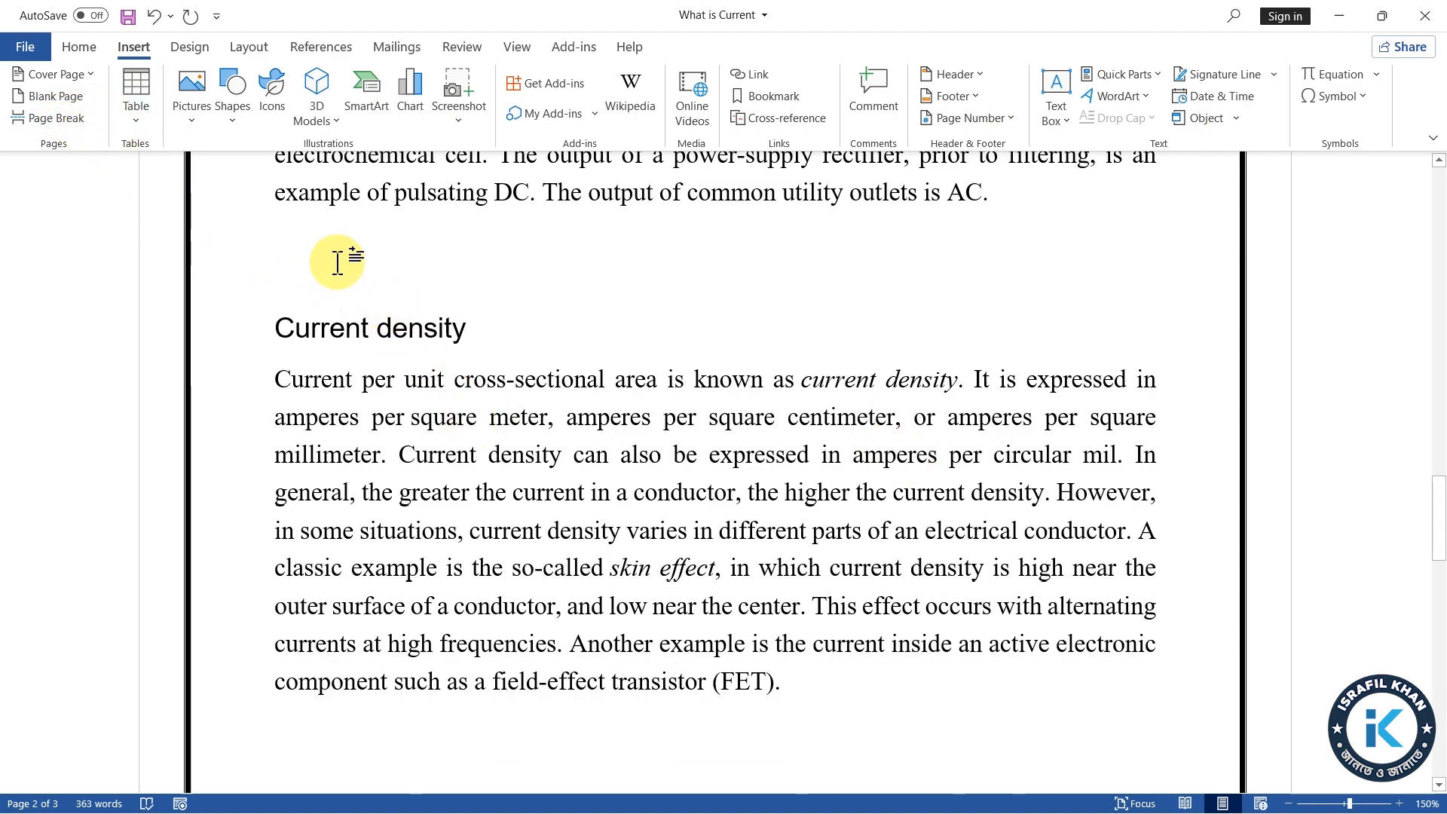
Insert a page break ahead of the Current density heading and remove the empty line above the heading
click(54, 118)
scroll(452, 458, down, 3)
scroll(541, 483, down, 3)
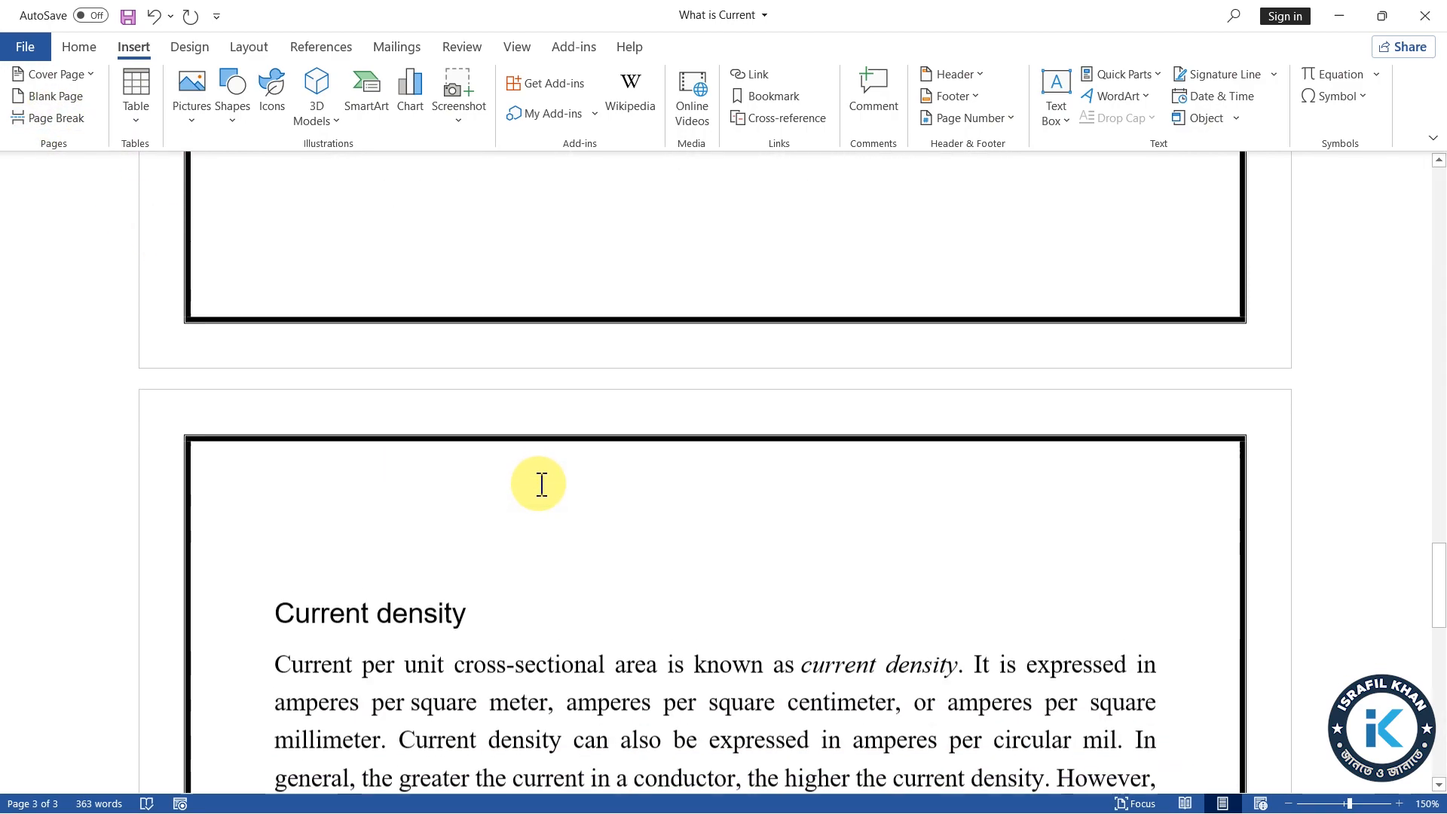
scroll(541, 483, down, 1)
key(BackSpace)
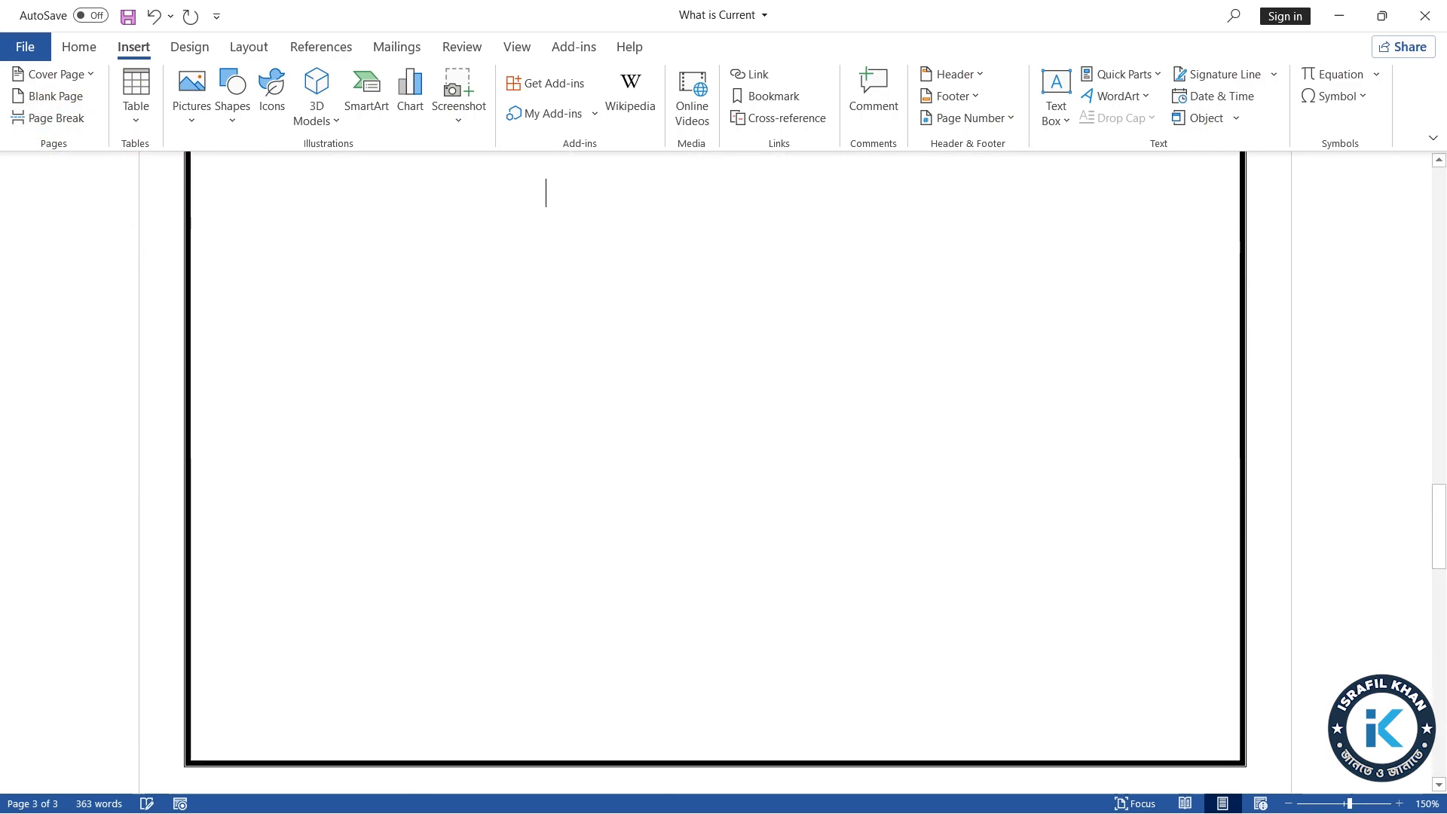
Enter the filler text "Jhvdfjbhmlkjikfjb vnkdjikfbkmvv" on the empty line below the DC and AC paragraph
scroll(413, 585, up, 3)
click(310, 400)
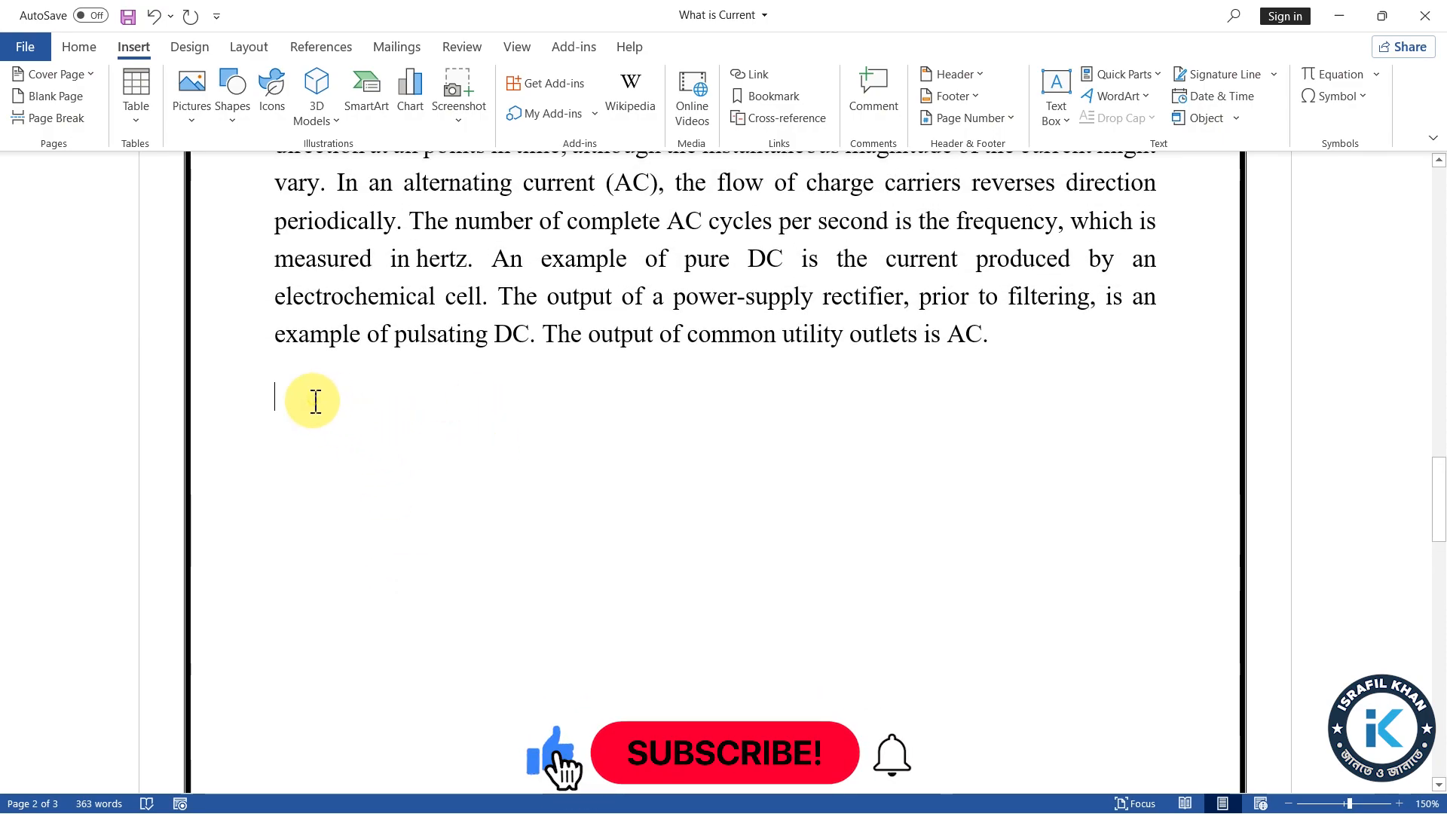
text(jhvdfjbhm)
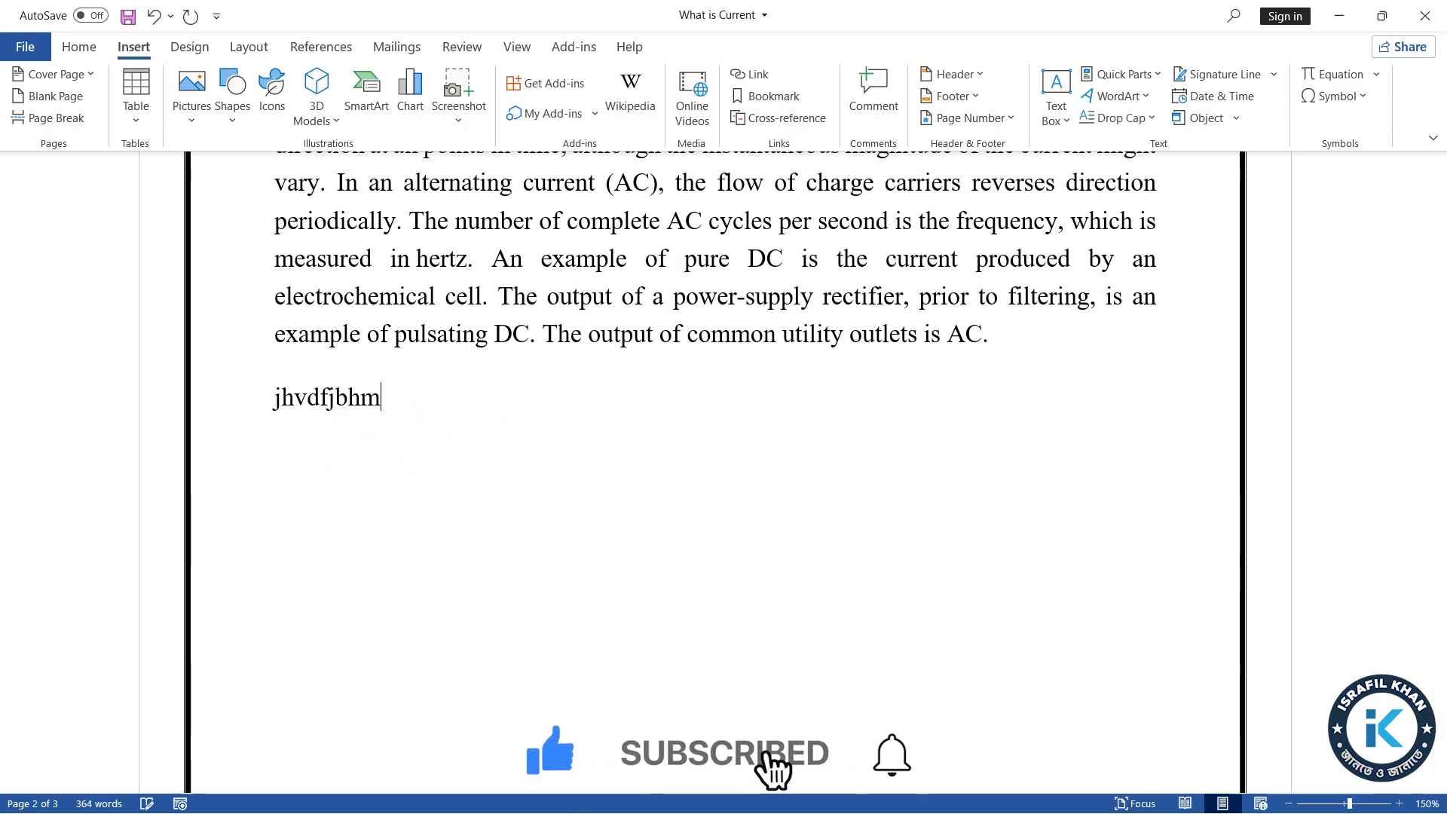
text(lkjikfjb vnkdjikfbkmvv)
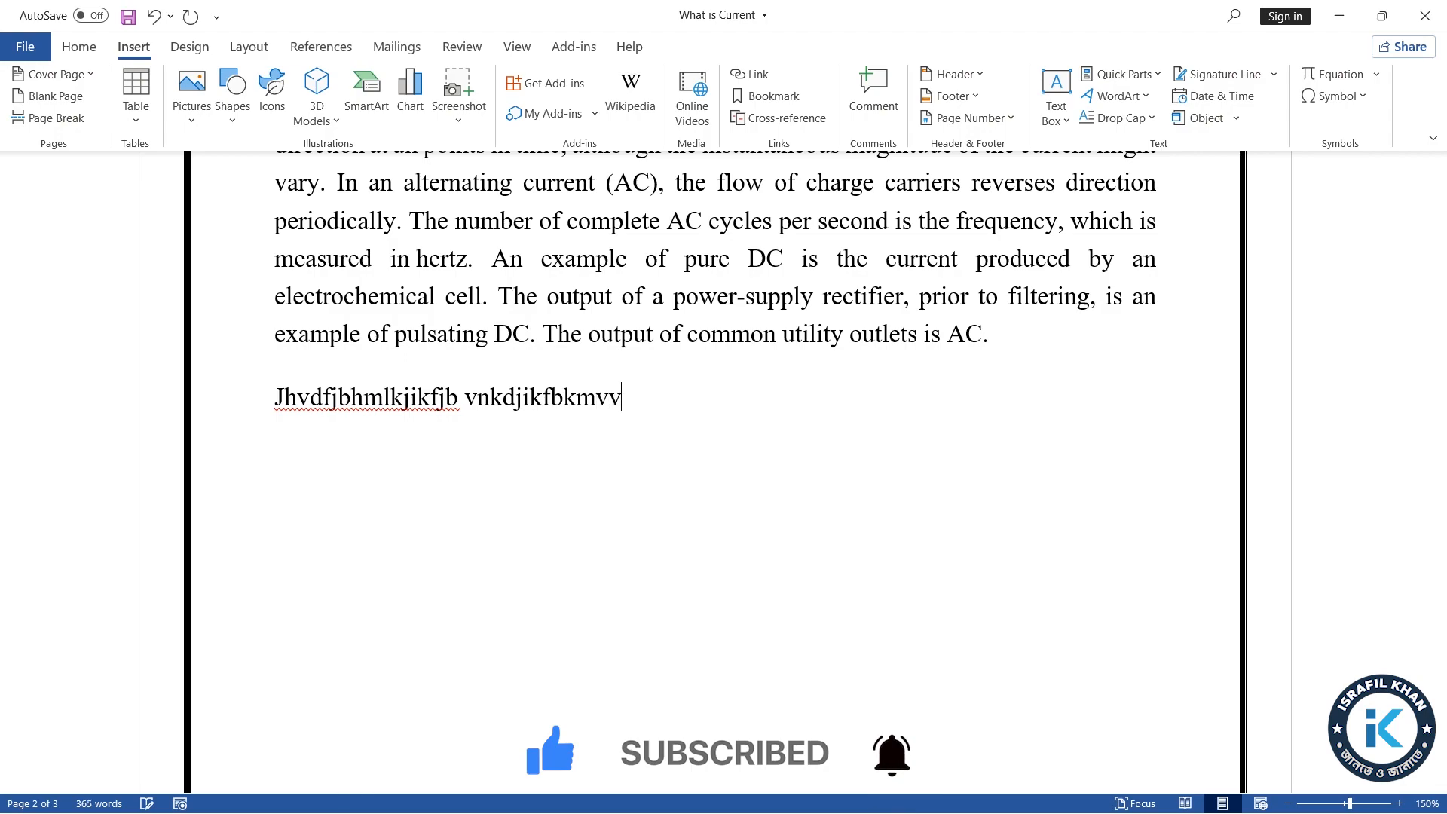
Examine how the page break separates the text before it from the Current density section
scroll(604, 777, down, 6)
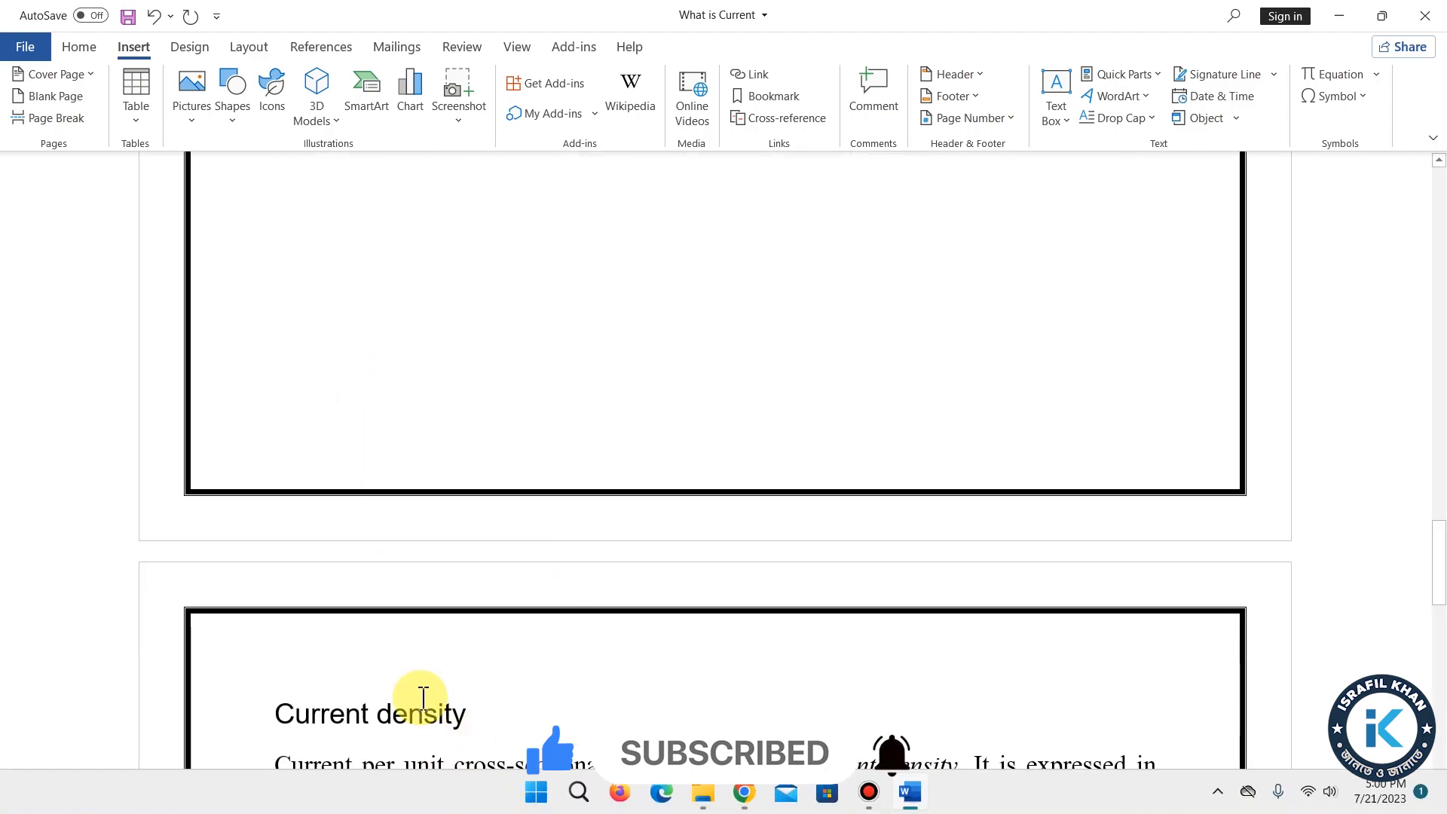
scroll(442, 658, down, 10)
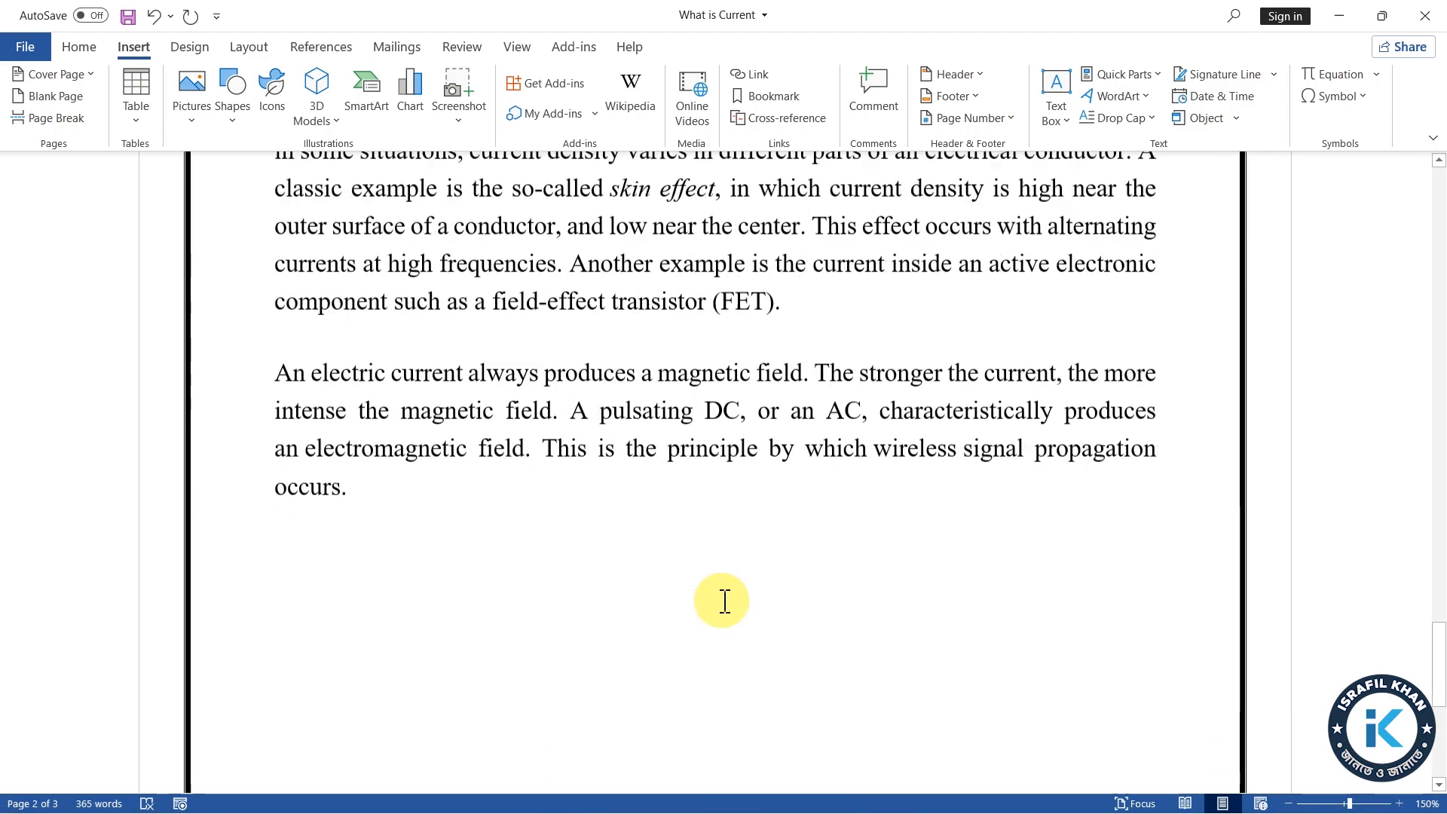
scroll(746, 588, up, 12)
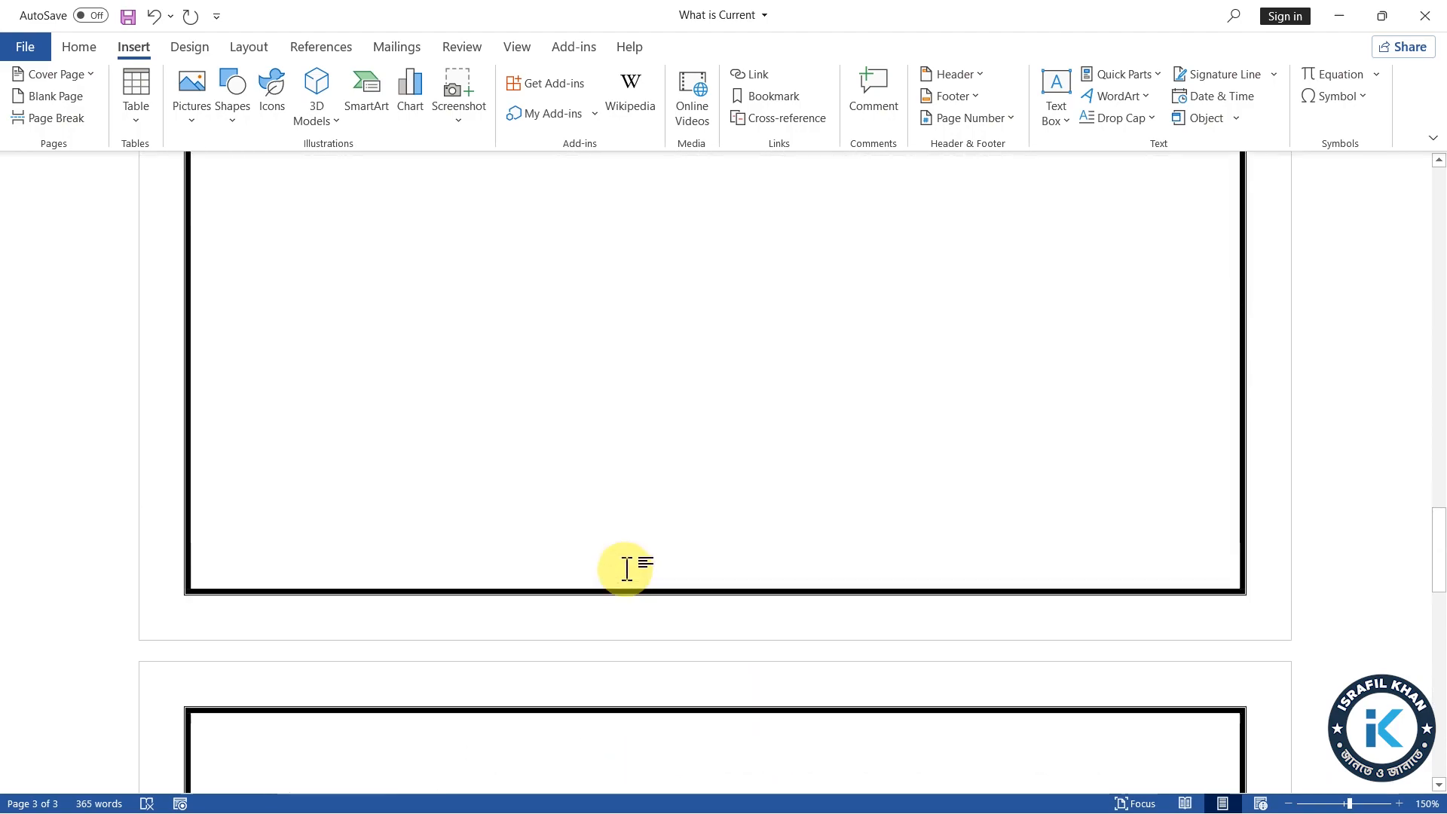
scroll(627, 569, up, 10)
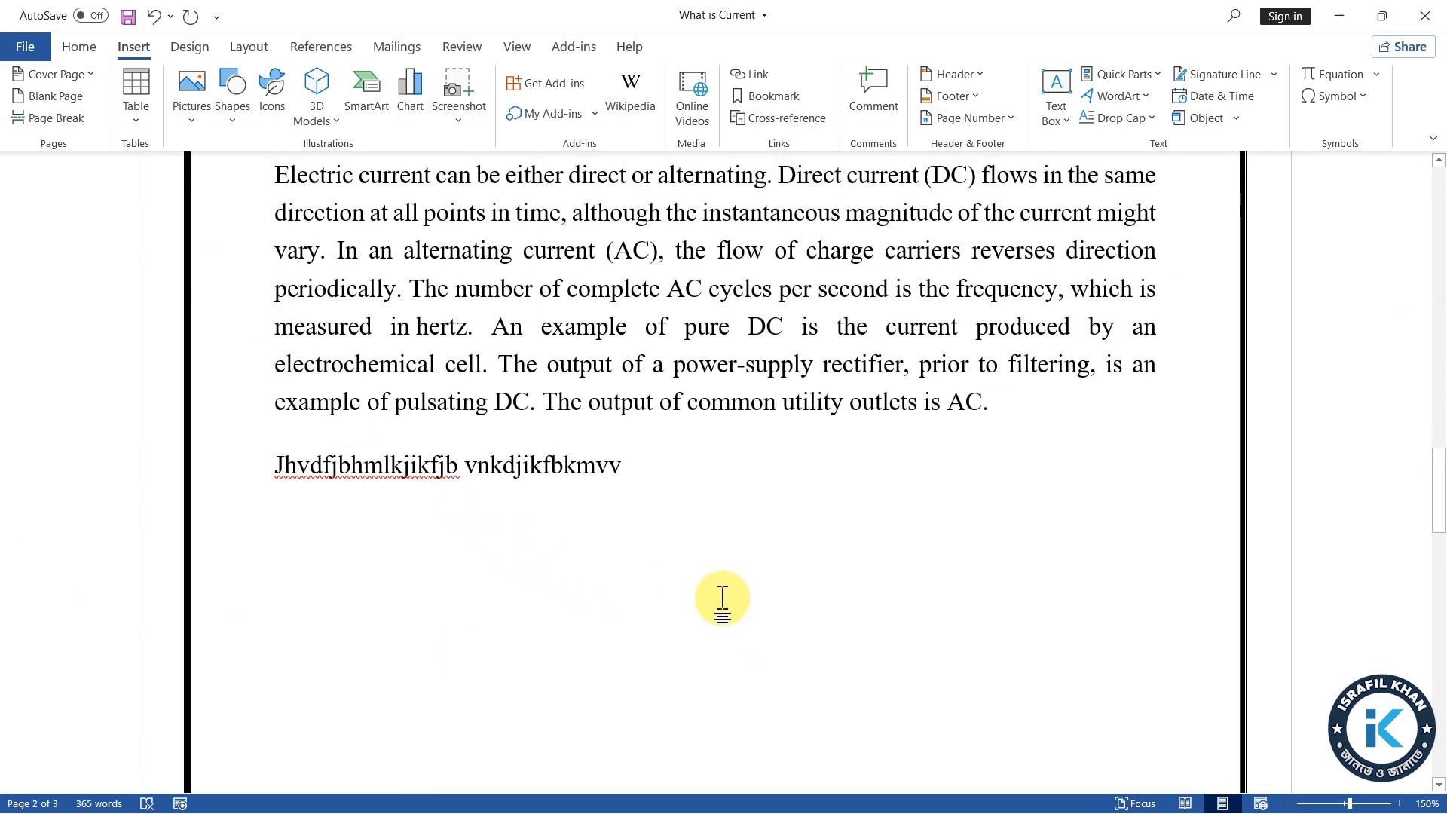
scroll(739, 588, down, 1)
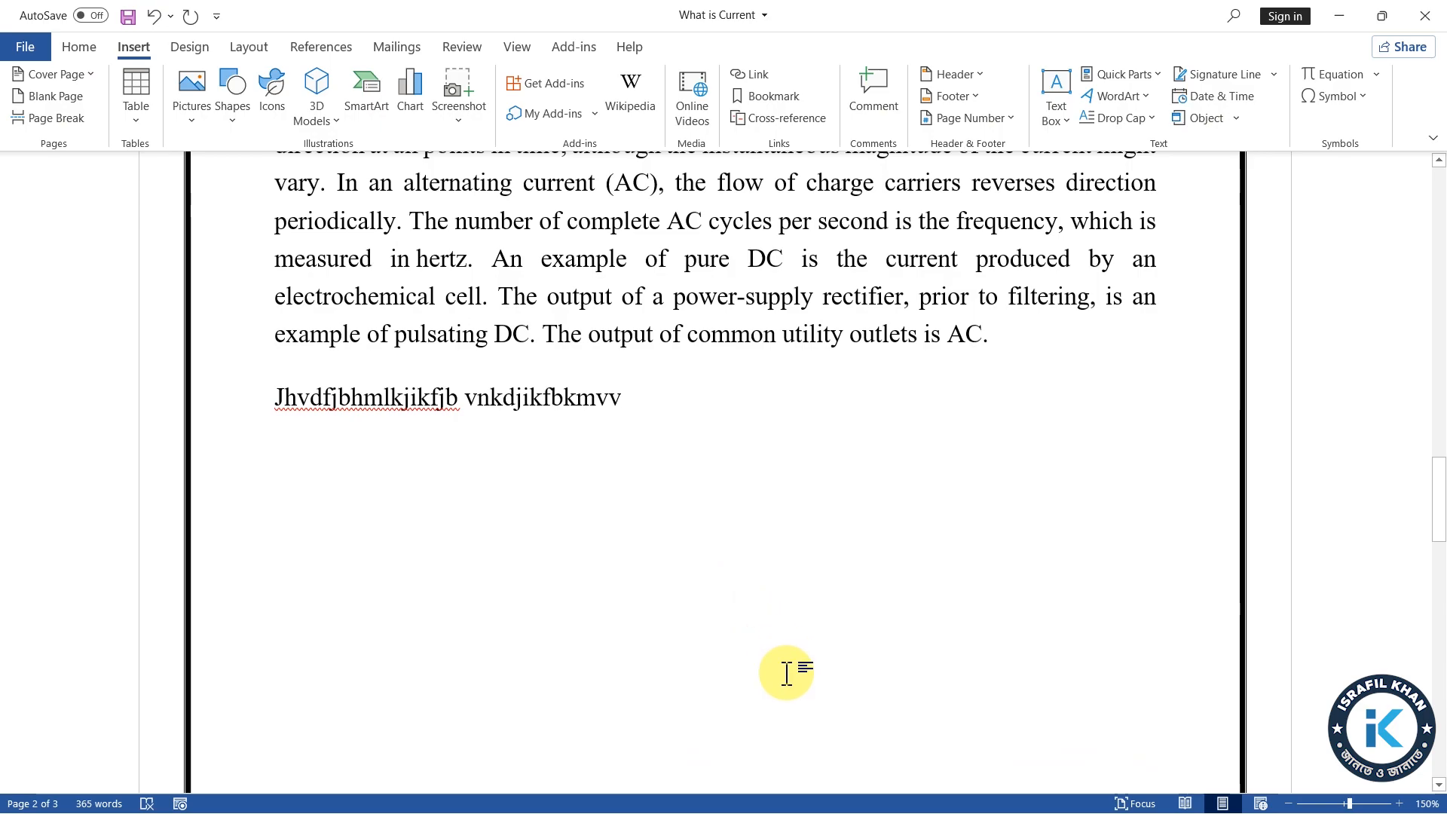
scroll(786, 673, up, 10)
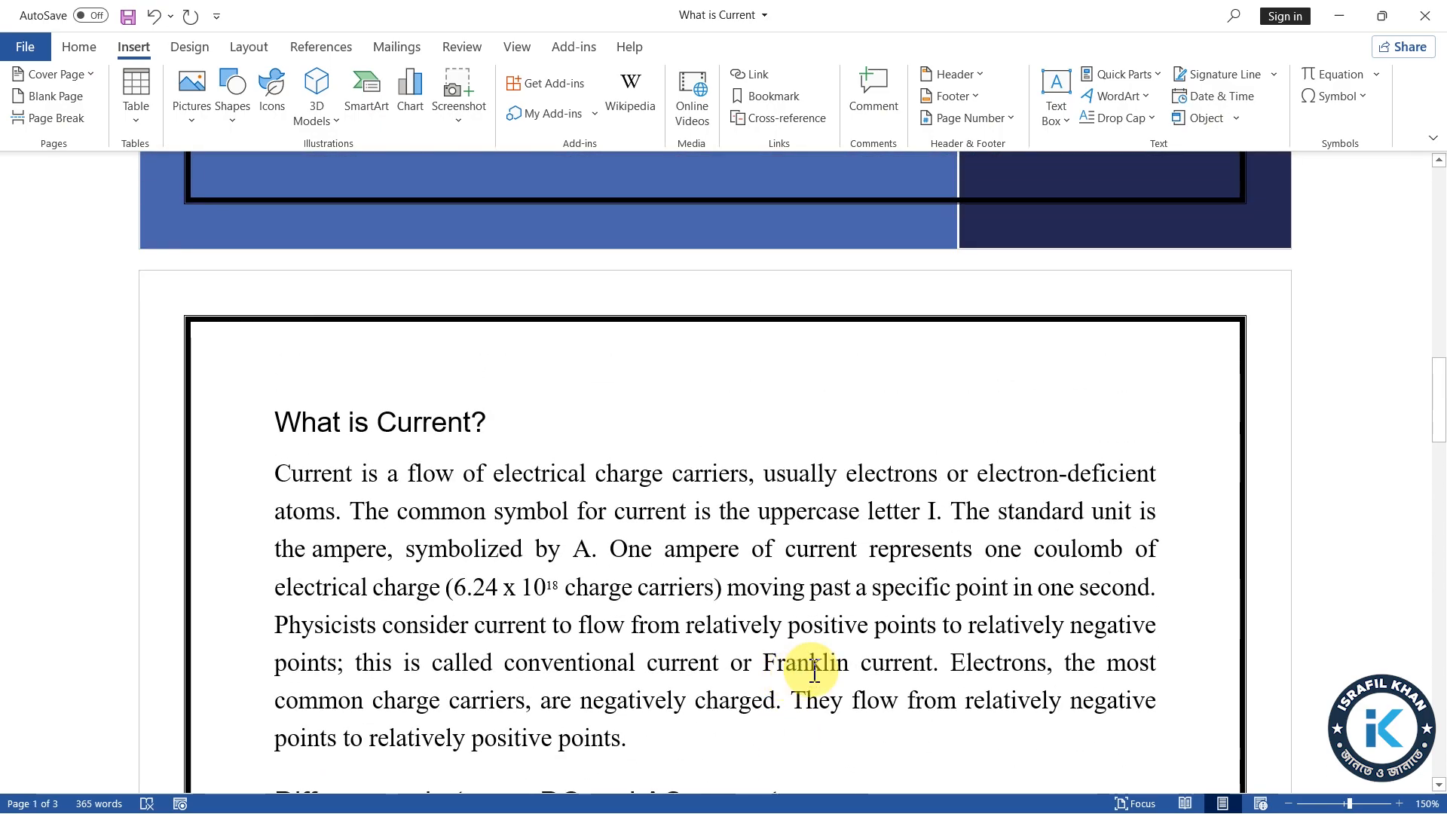
scroll(806, 682, down, 18)
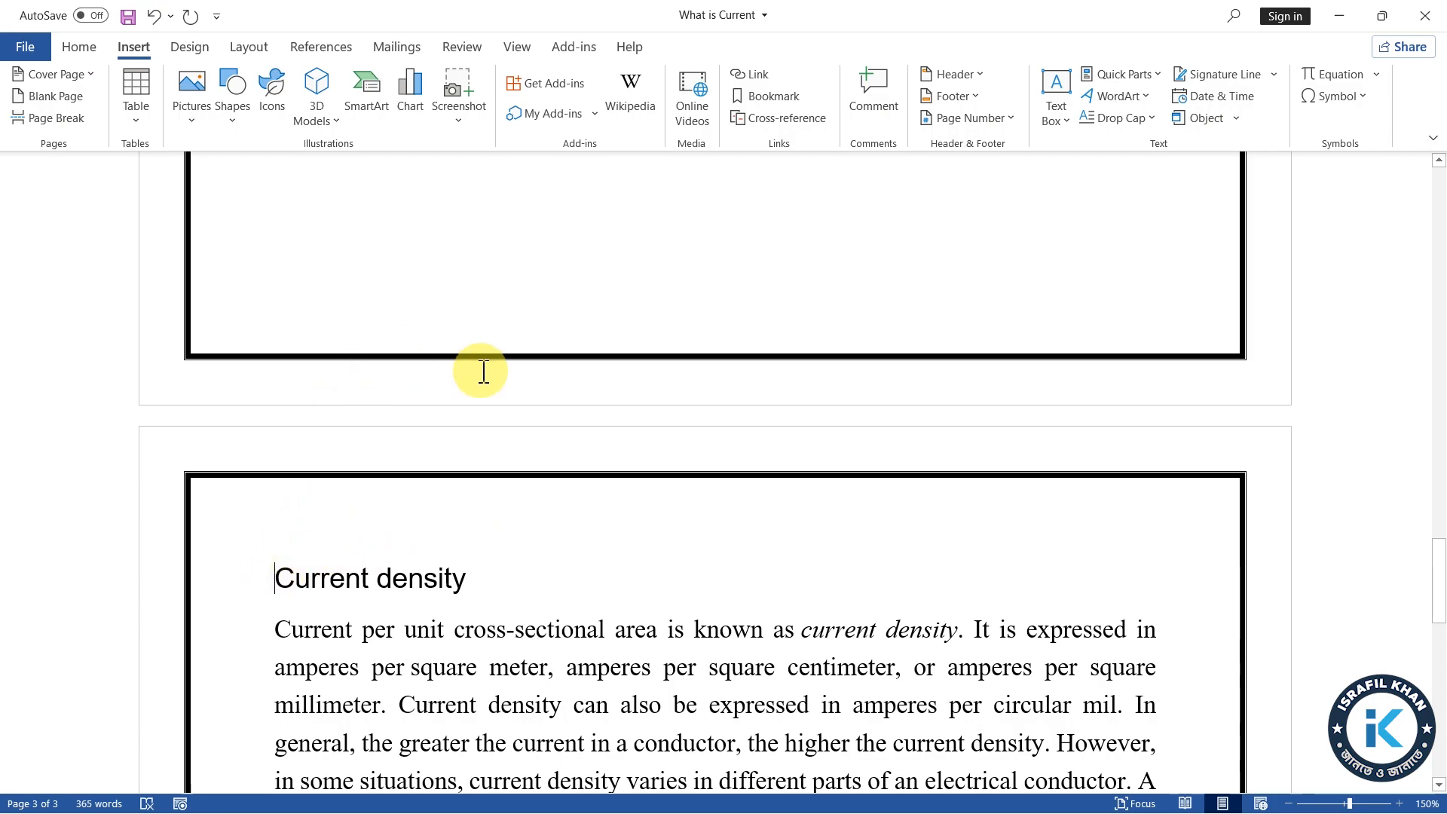
scroll(483, 370, up, 12)
scroll(507, 291, down, 4)
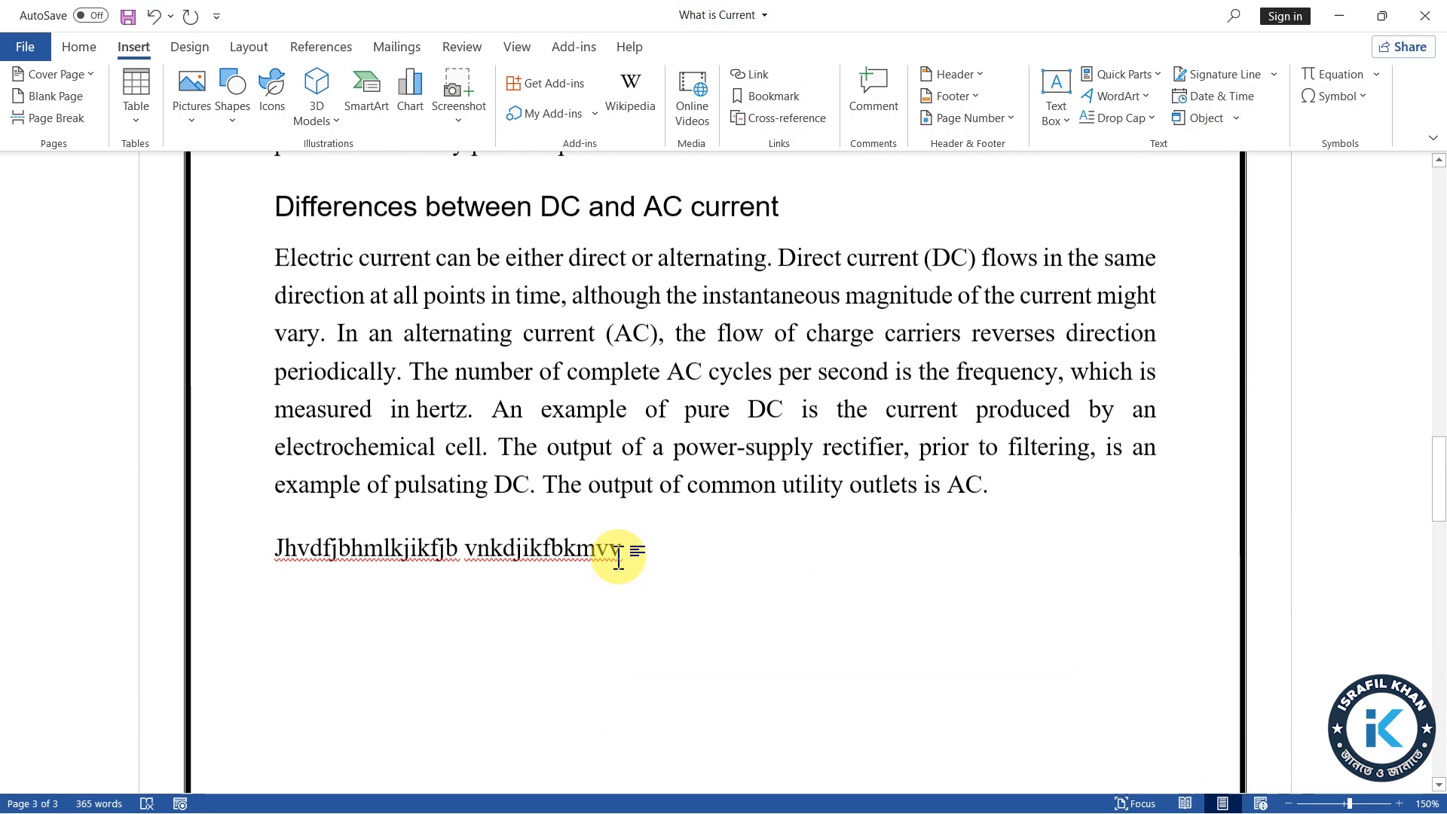
scroll(618, 561, down, 8)
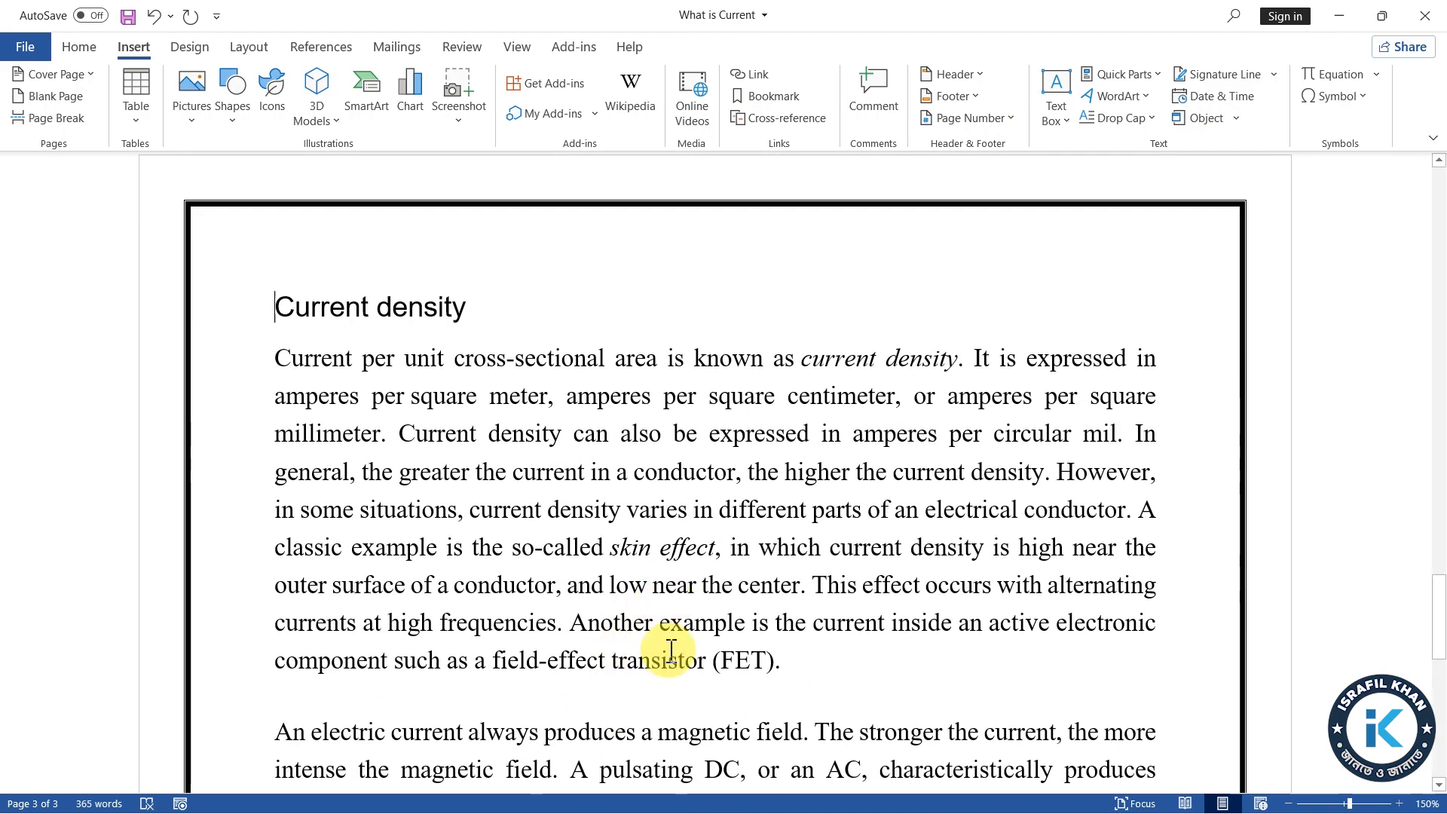
scroll(663, 376, down, 3)
scroll(716, 588, up, 5)
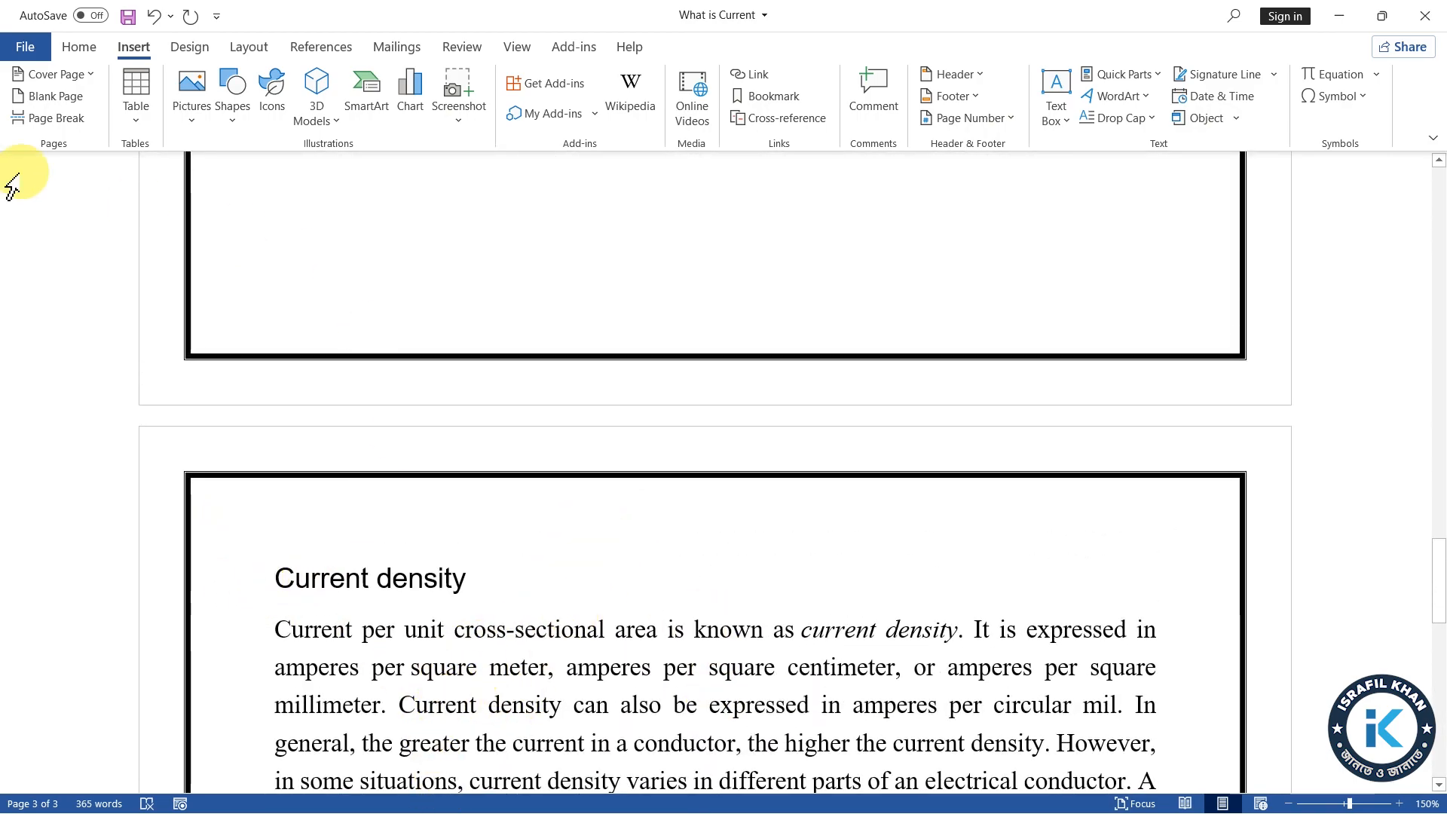
Insert another page break directly before the Current density heading to create an empty page ahead of it
click(44, 102)
scroll(517, 607, down, 2)
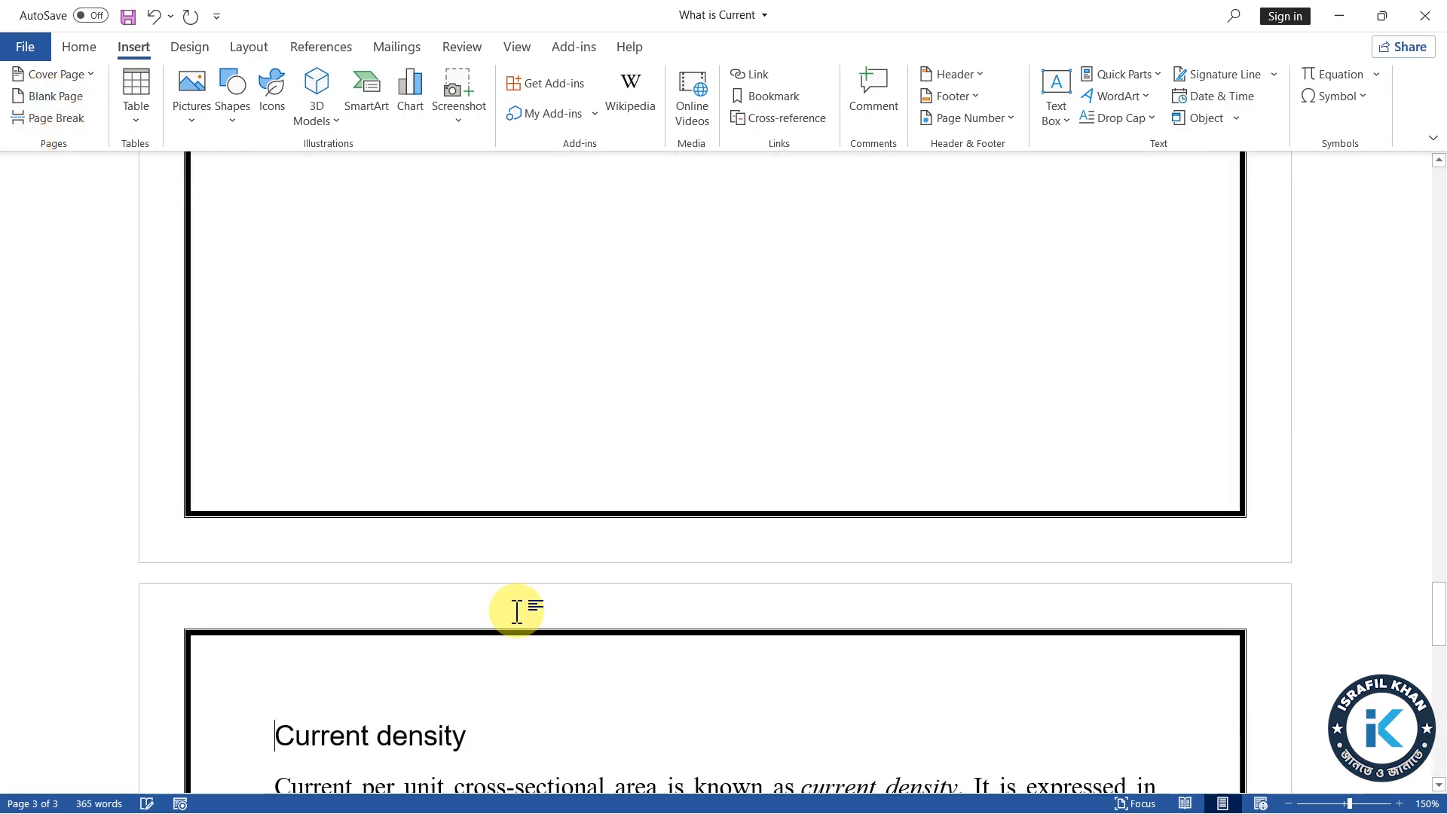
scroll(528, 626, up, 8)
scroll(533, 636, down, 9)
scroll(562, 702, up, 4)
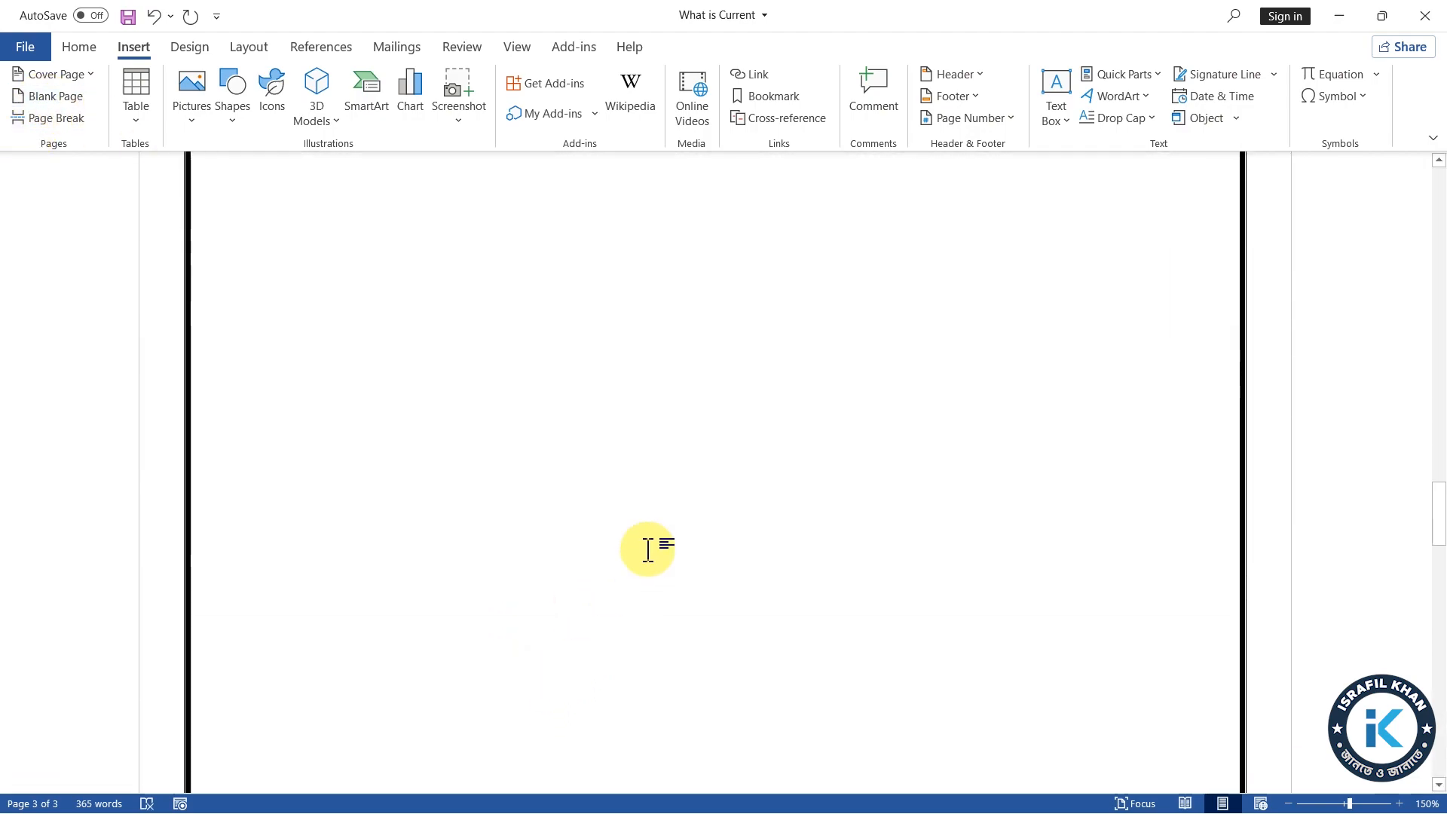
scroll(658, 611, down, 4)
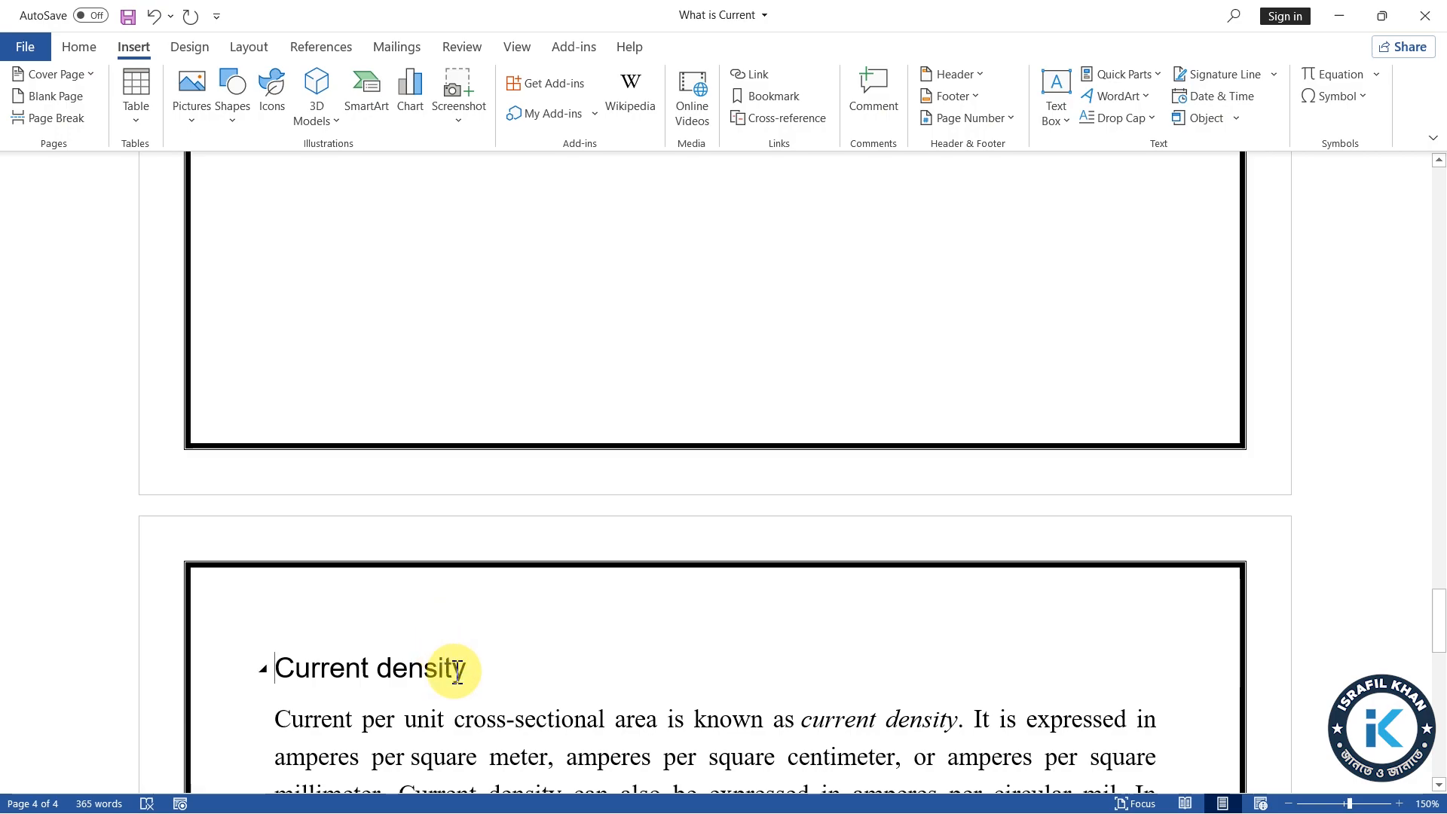
scroll(456, 670, down, 9)
scroll(550, 749, up, 10)
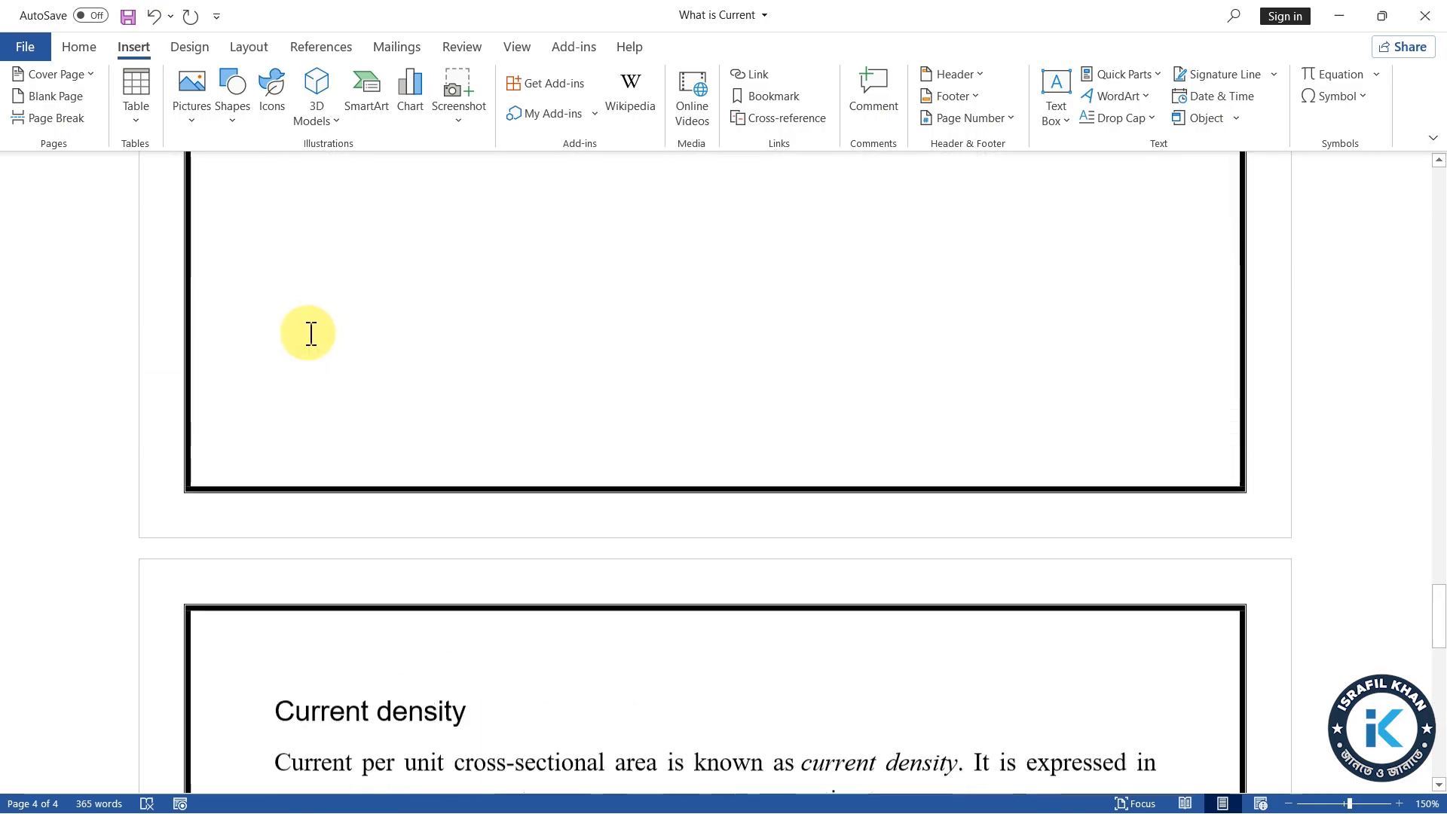
scroll(311, 333, up, 5)
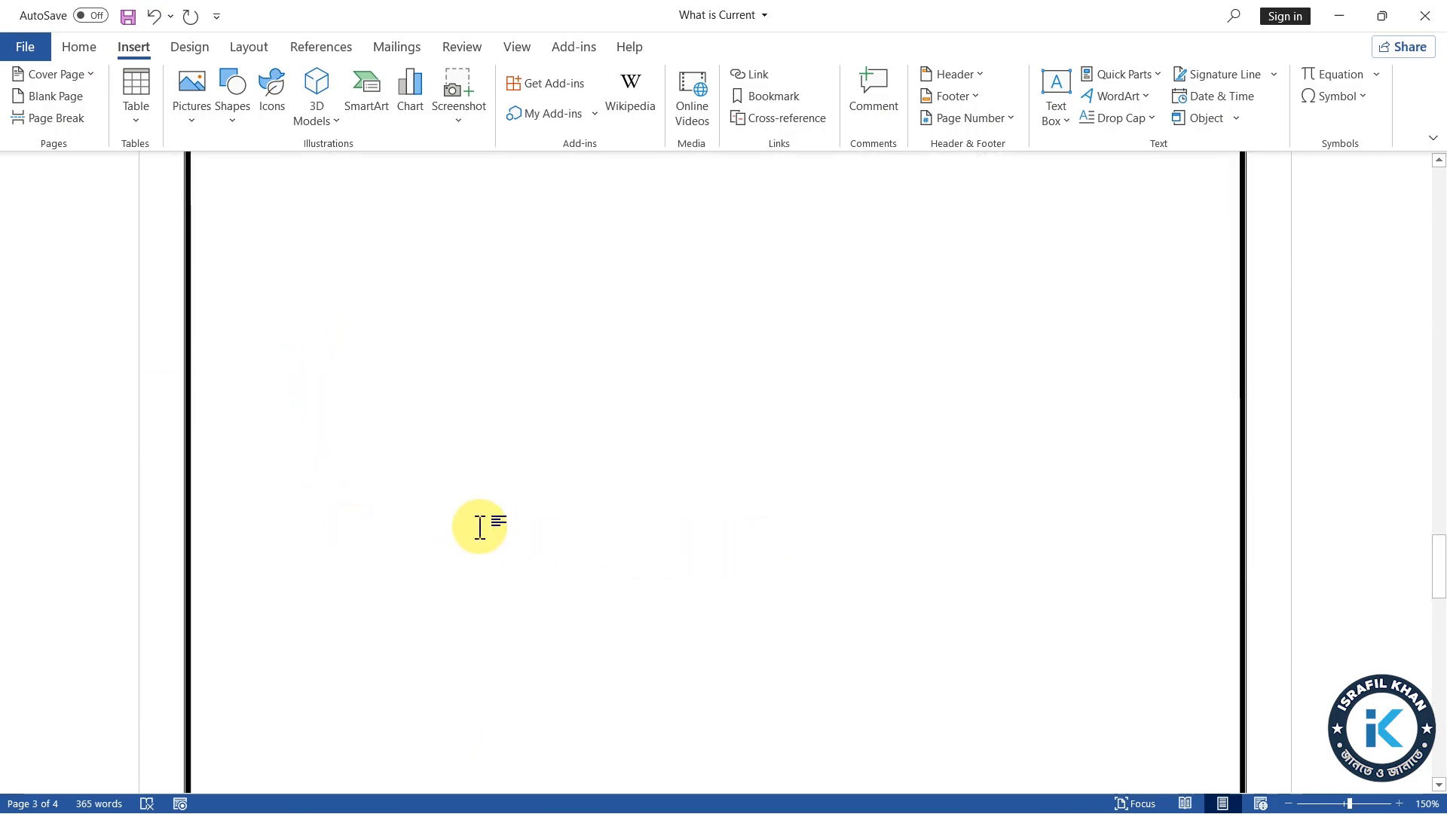